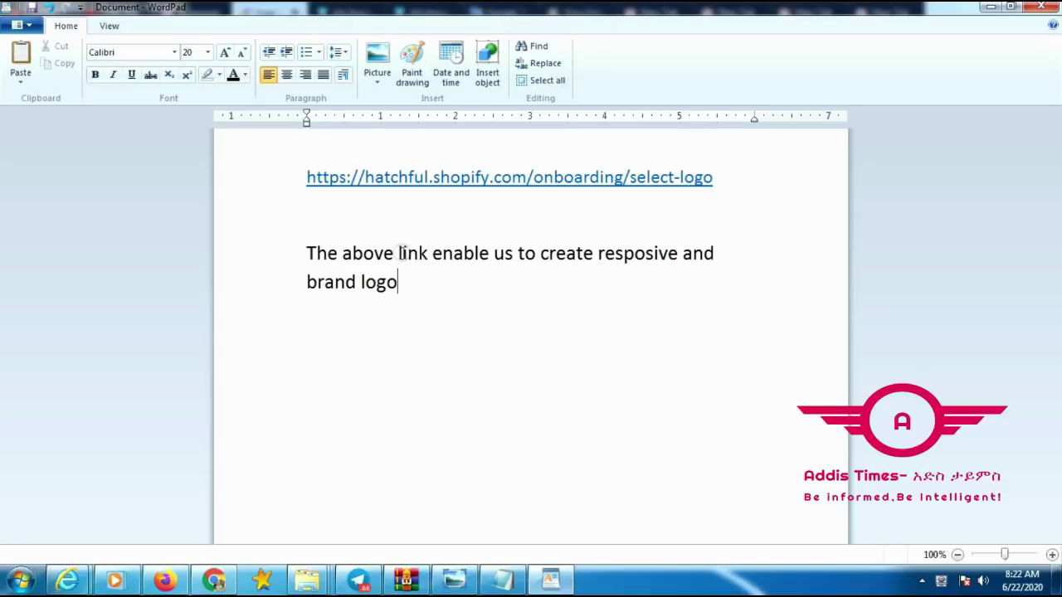
# Step: Continue the explanatory sentence with 'for your social media, you'
pyautogui.write('for yo')
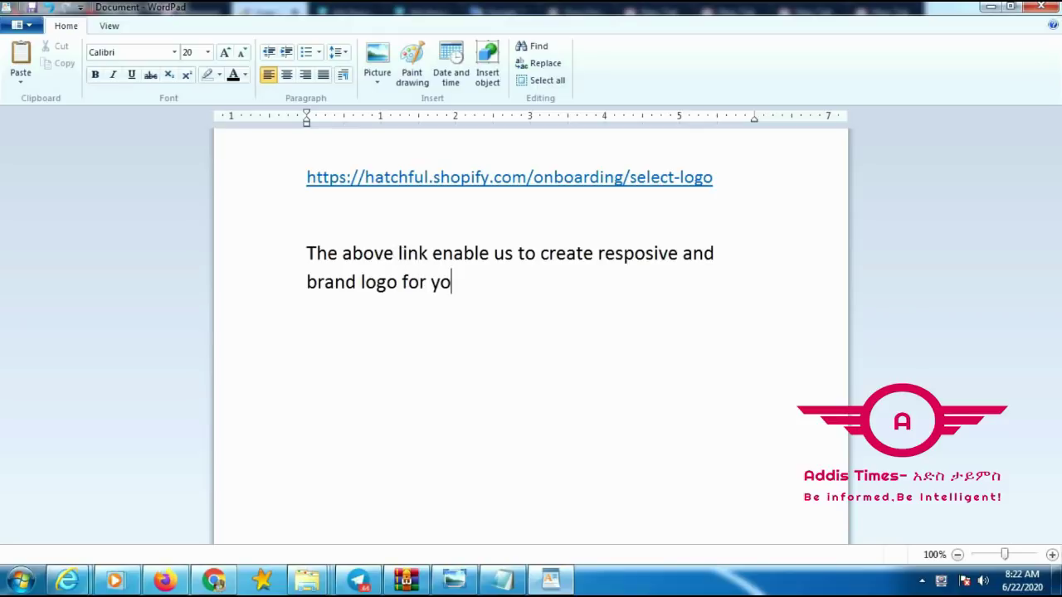
pyautogui.write('ur social media')
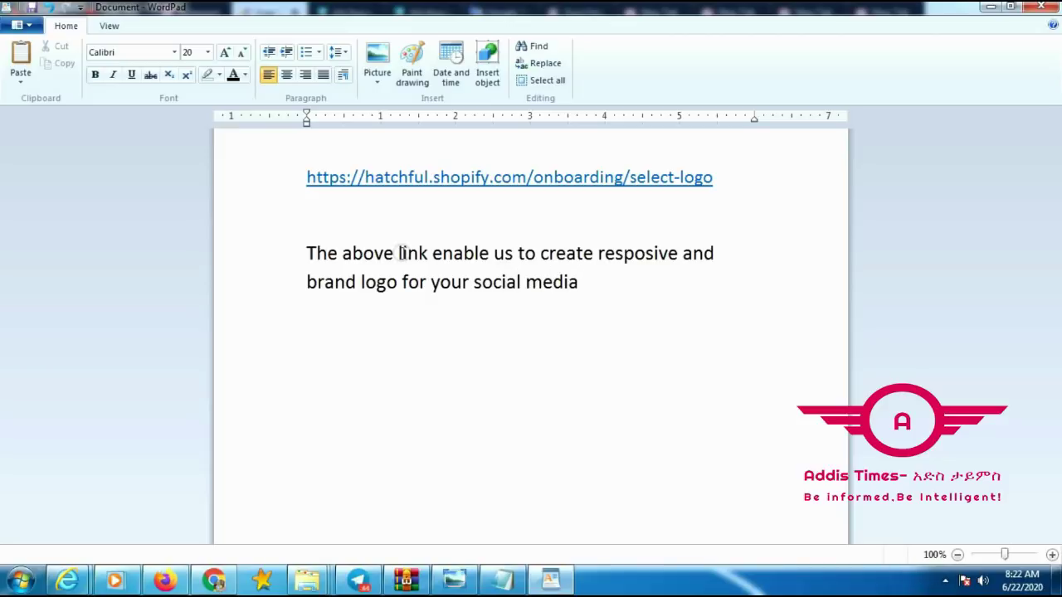
pyautogui.write(', \\you')
# Step: Finish the sentence with 'youtube channel or website as well.' and start a paragraph 'To day am going to show how you'
pyautogui.press('BackSpace')
pyautogui.press('BackSpace')
pyautogui.press('BackSpace')
pyautogui.press('BackSpace')
pyautogui.press('BackSpace')
pyautogui.write('youtu')
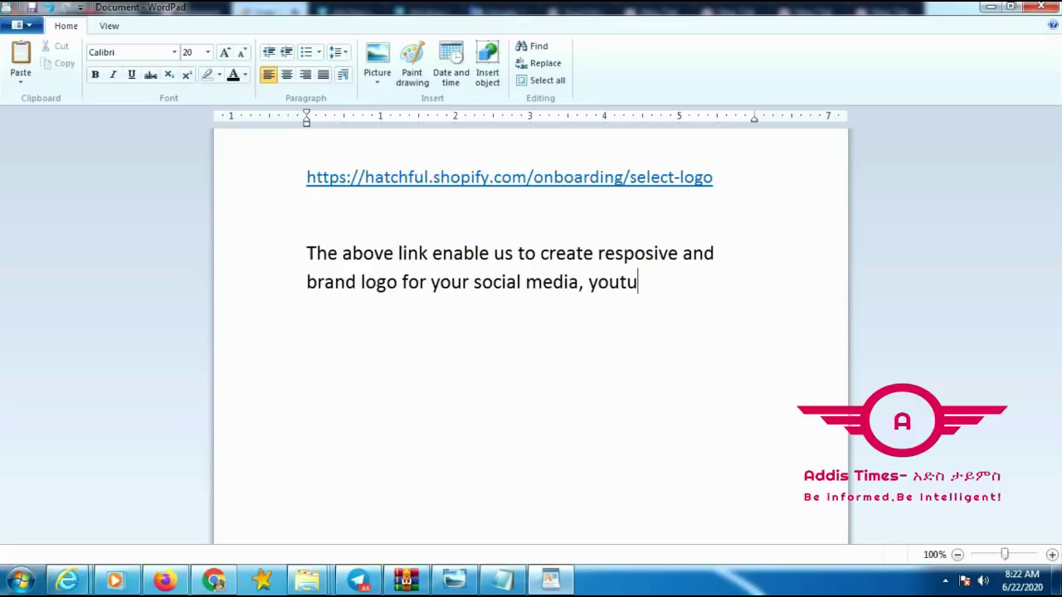
pyautogui.write('be channene')
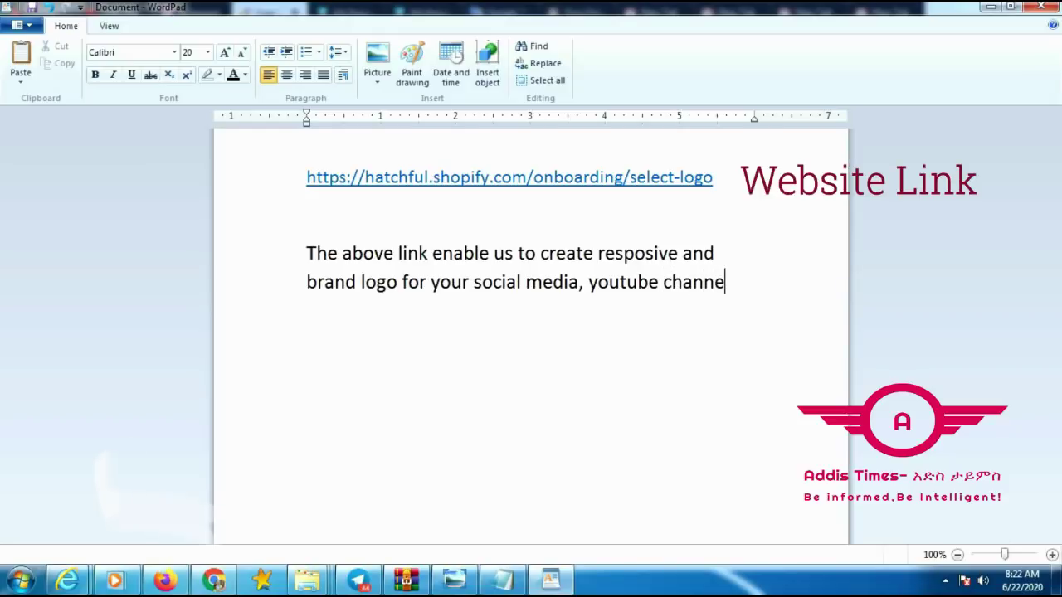
pyautogui.press('BackSpace')
pyautogui.press('BackSpace')
pyautogui.press('BackSpace')
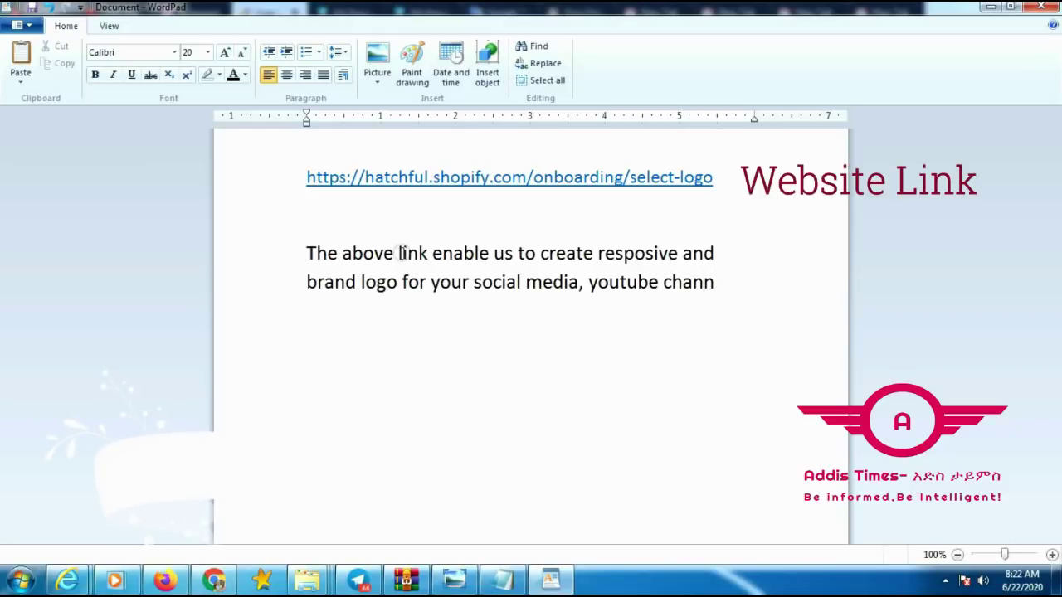
pyautogui.write('el or web')
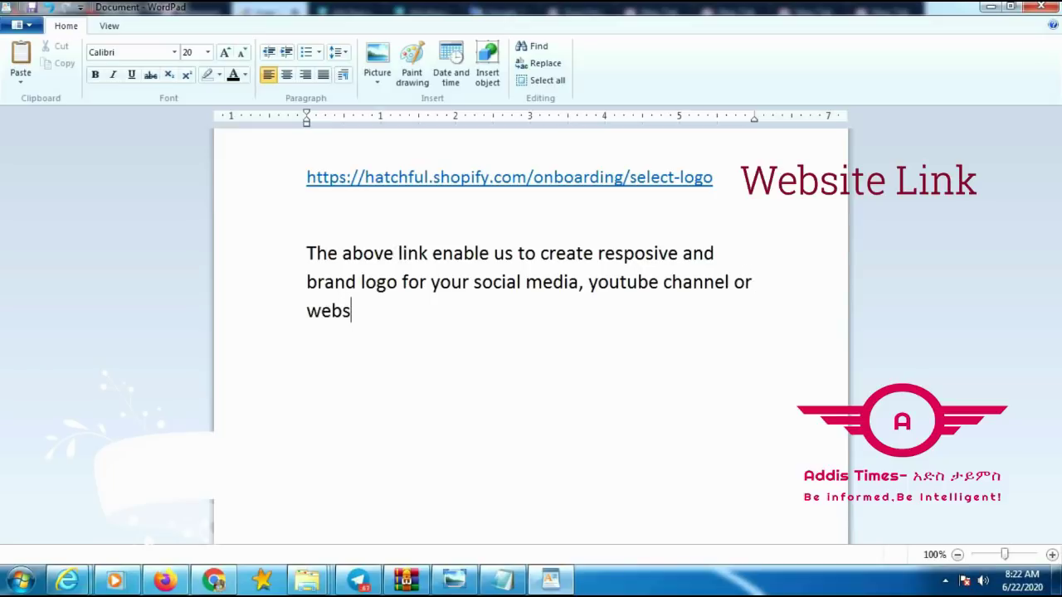
pyautogui.write('site as well')
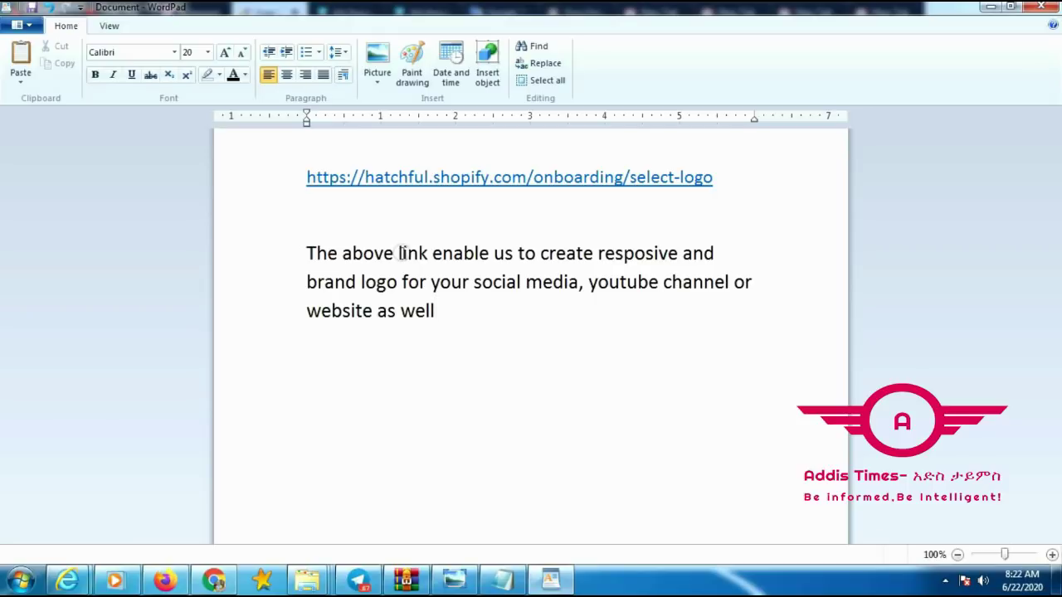
pyautogui.write('.')
pyautogui.press('Return')
pyautogui.write('To day am goin')
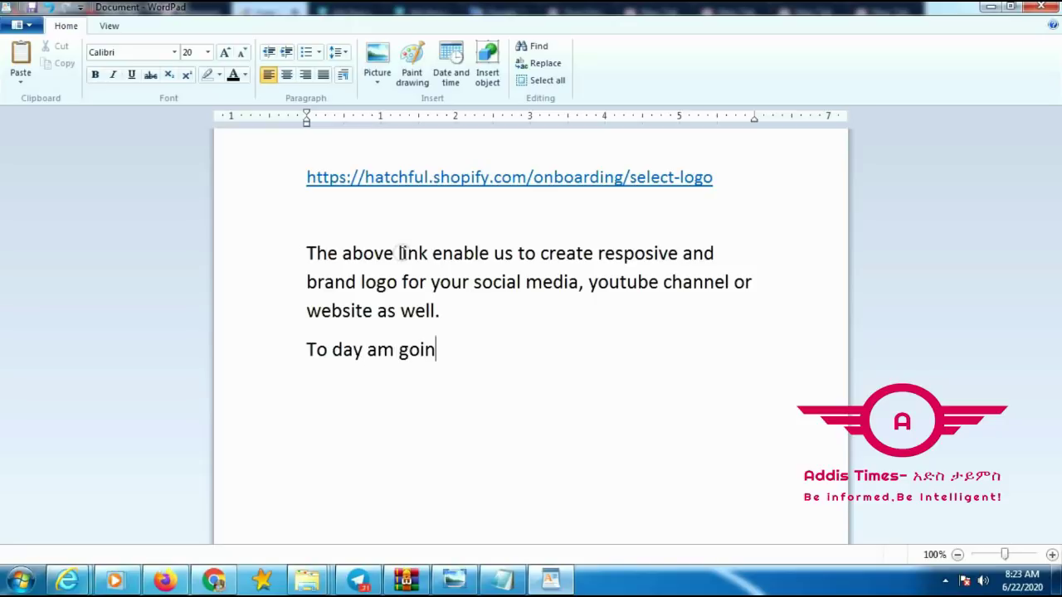
pyautogui.write('g to')
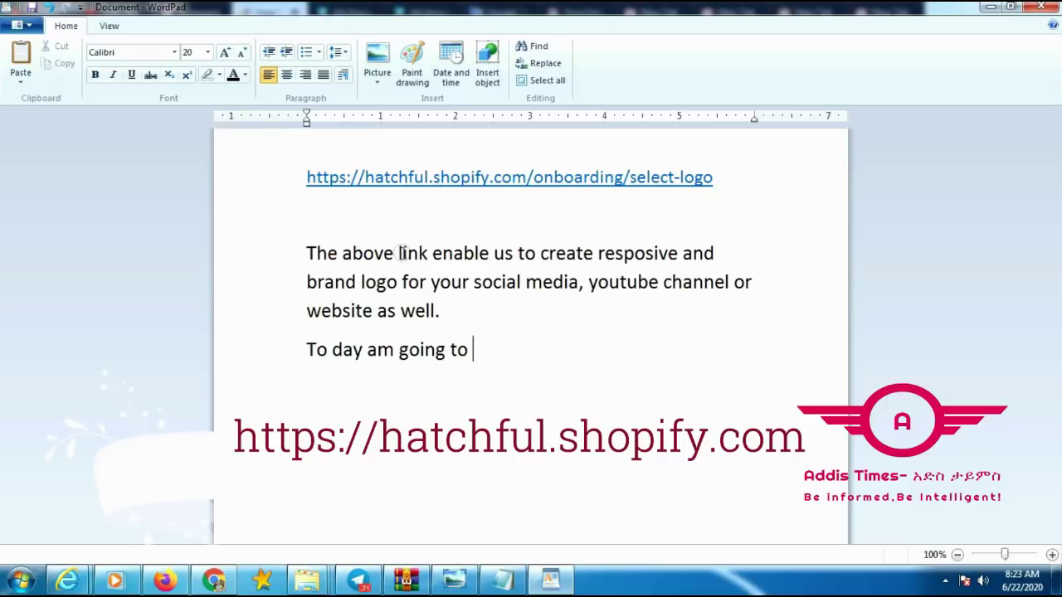
pyautogui.write(' show how')
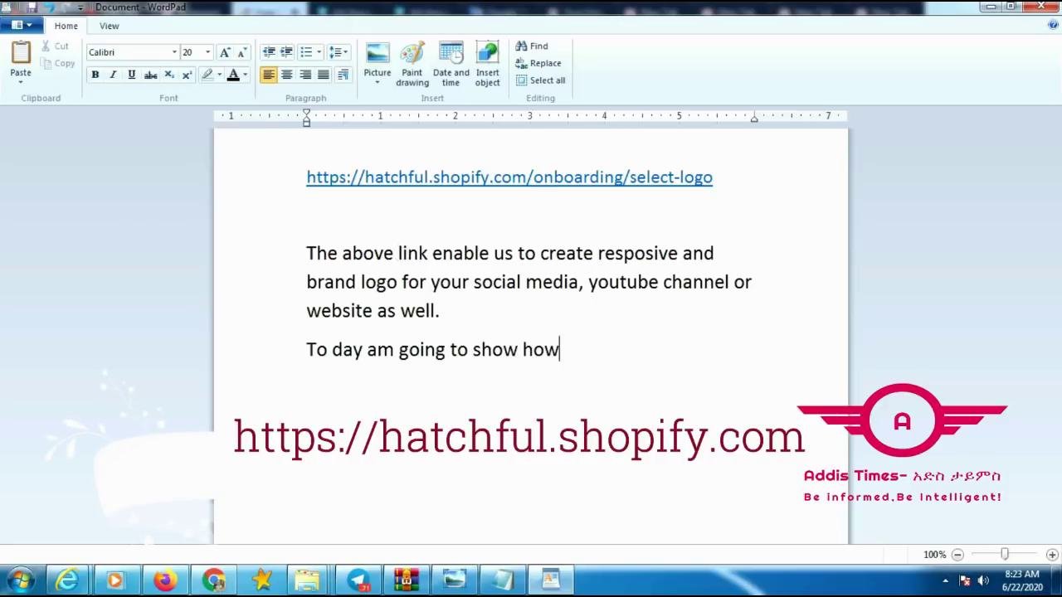
pyautogui.write(' you')
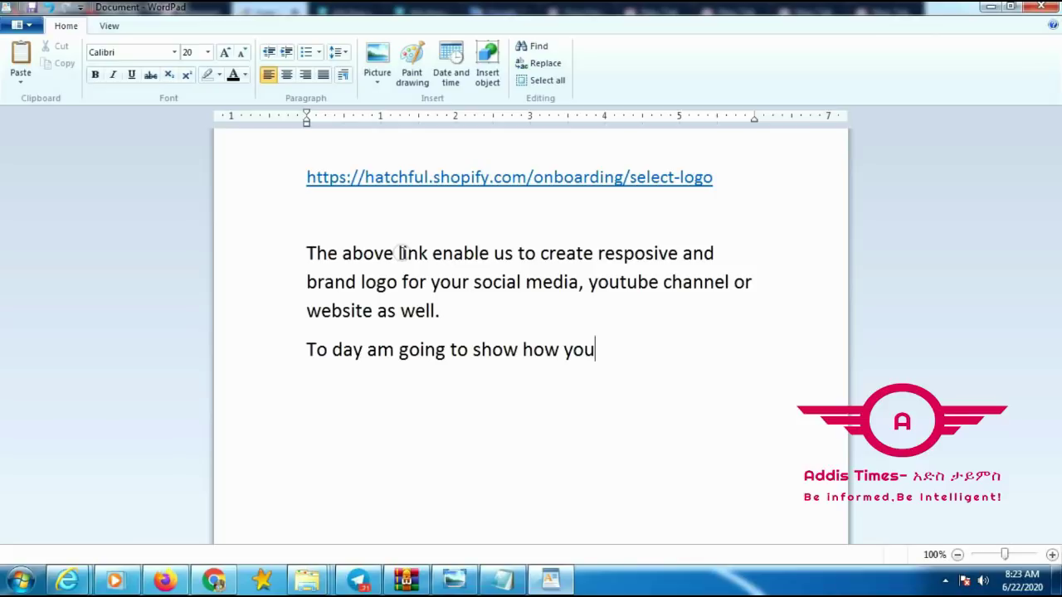
pyautogui.write(' creaet')
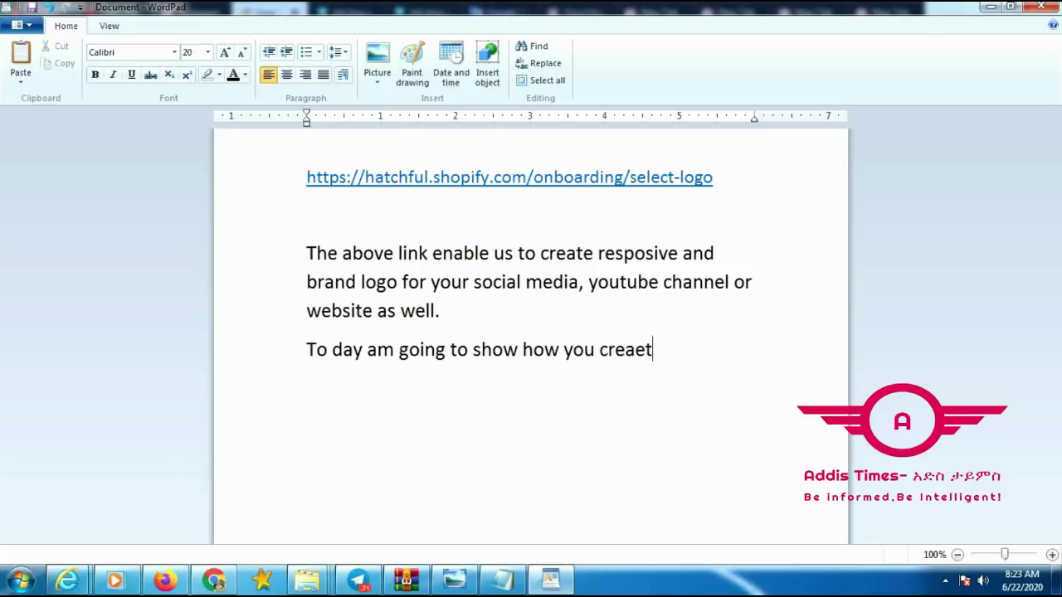
# Step: Correct the misspelled 'create' and continue with 'your own'
pyautogui.press('BackSpace')
pyautogui.press('BackSpace')
pyautogui.write('te')
pyautogui.press('BackSpace')
pyautogui.press('BackSpace')
pyautogui.write('ate you')
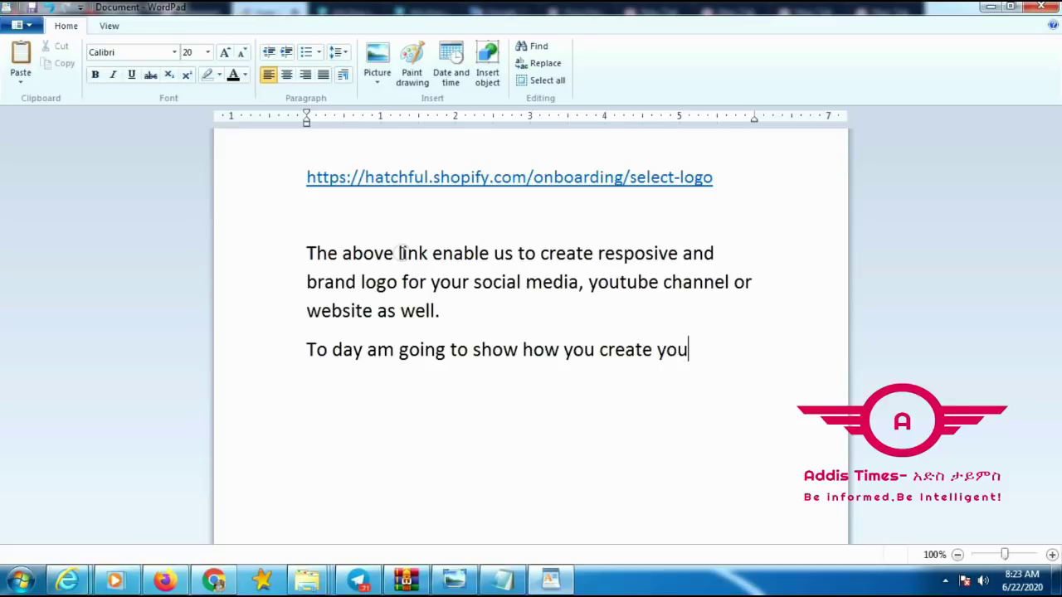
pyautogui.write('r owb')
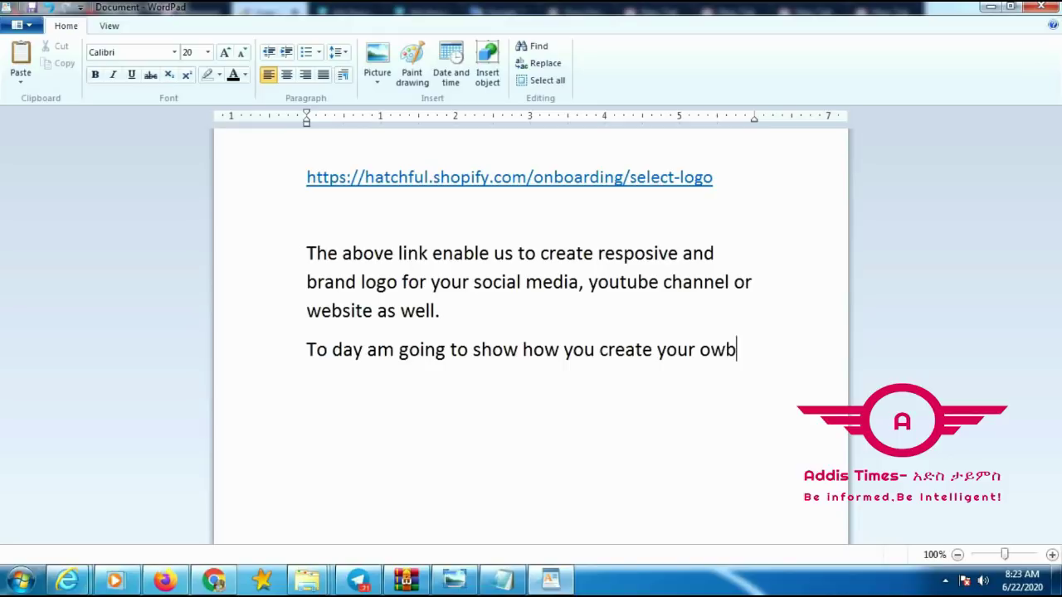
pyautogui.write('loago')
pyautogui.press('BackSpace')
pyautogui.press('BackSpace')
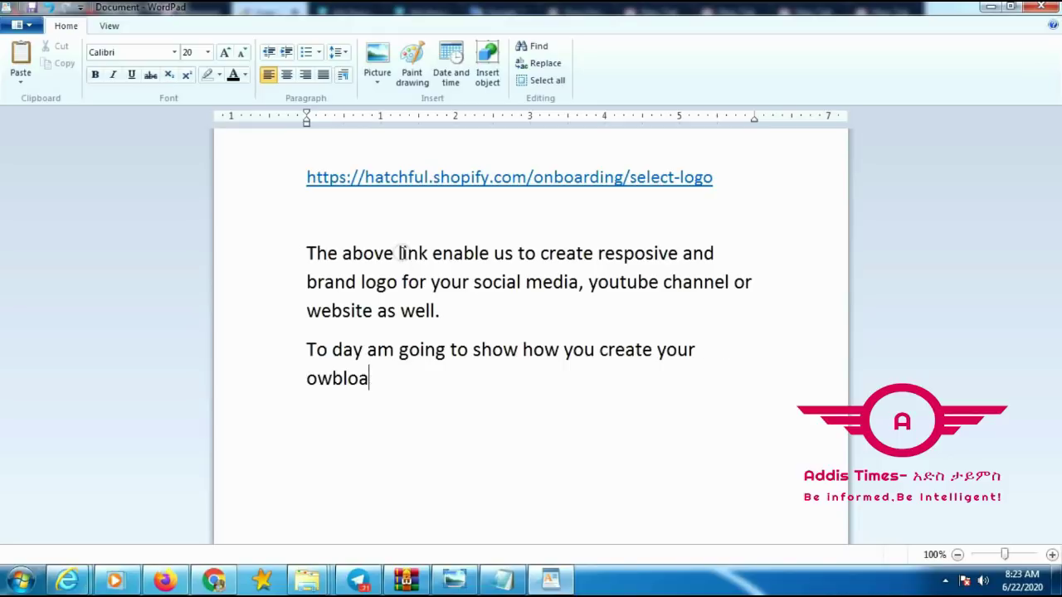
pyautogui.press('BackSpace')
pyautogui.press('BackSpace')
pyautogui.press('BackSpace')
pyautogui.press('BackSpace')
pyautogui.write('n')
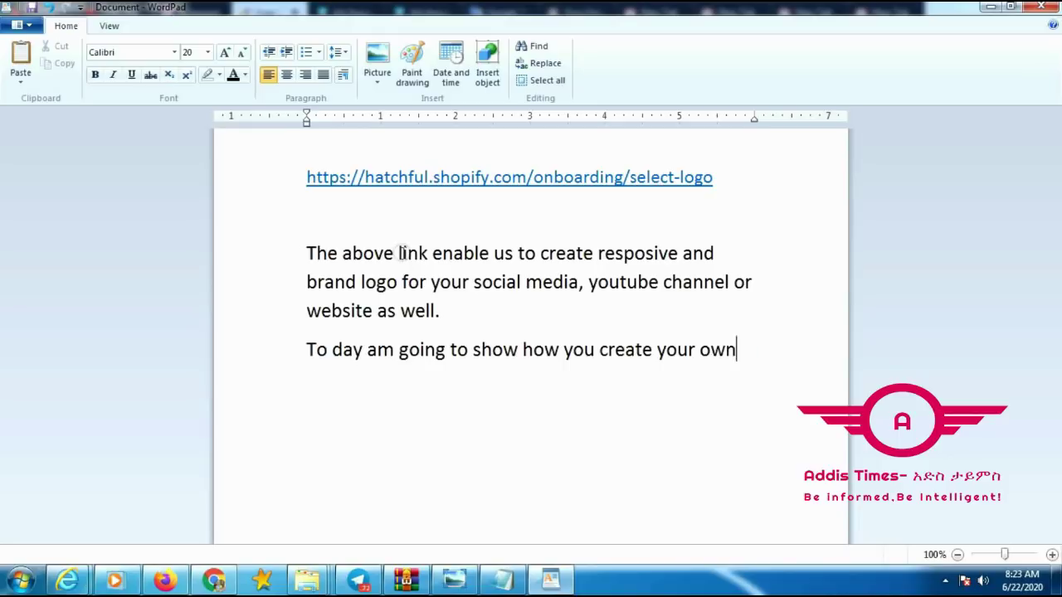
pyautogui.write(' lg')
pyautogui.press('BackSpace')
pyautogui.press('BackSpace')
# Step: Add 'logo without photo show with less effort in 5 minutes' and start a new line 'Ok Let's'
pyautogui.write('logo wit')
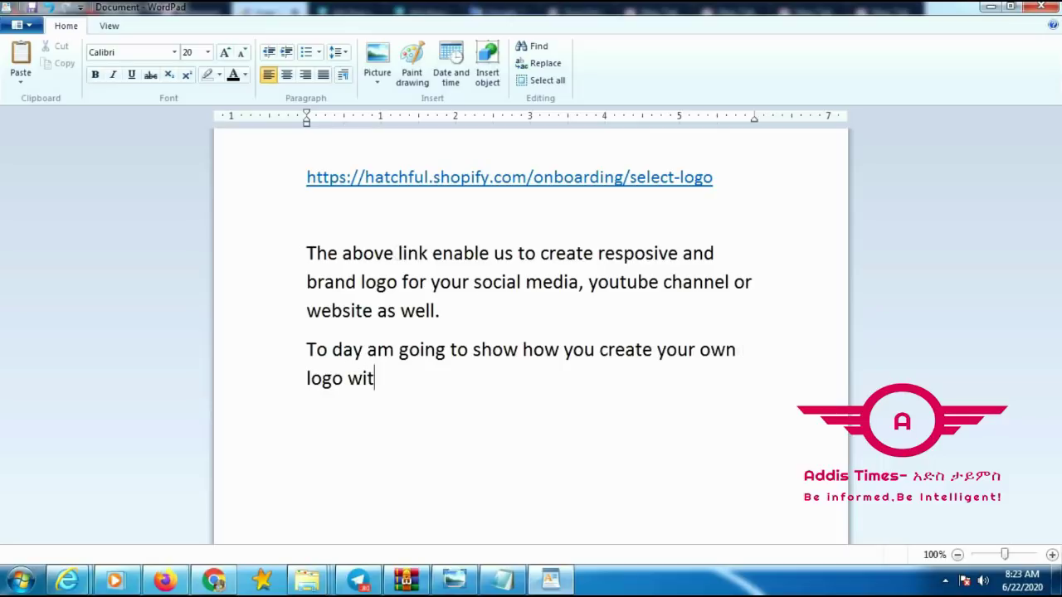
pyautogui.write('hout p')
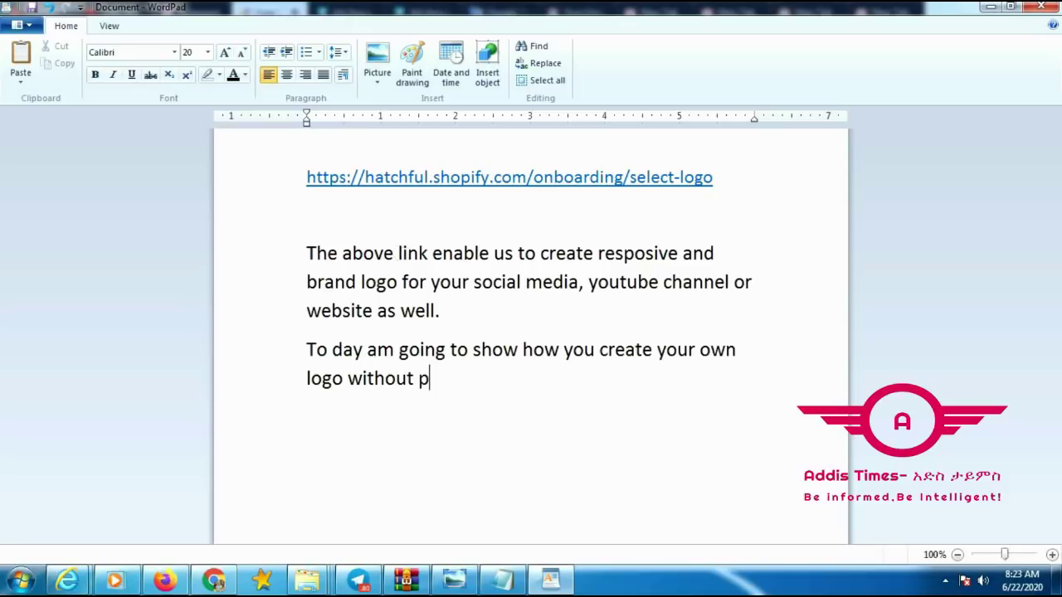
pyautogui.write('hoto show')
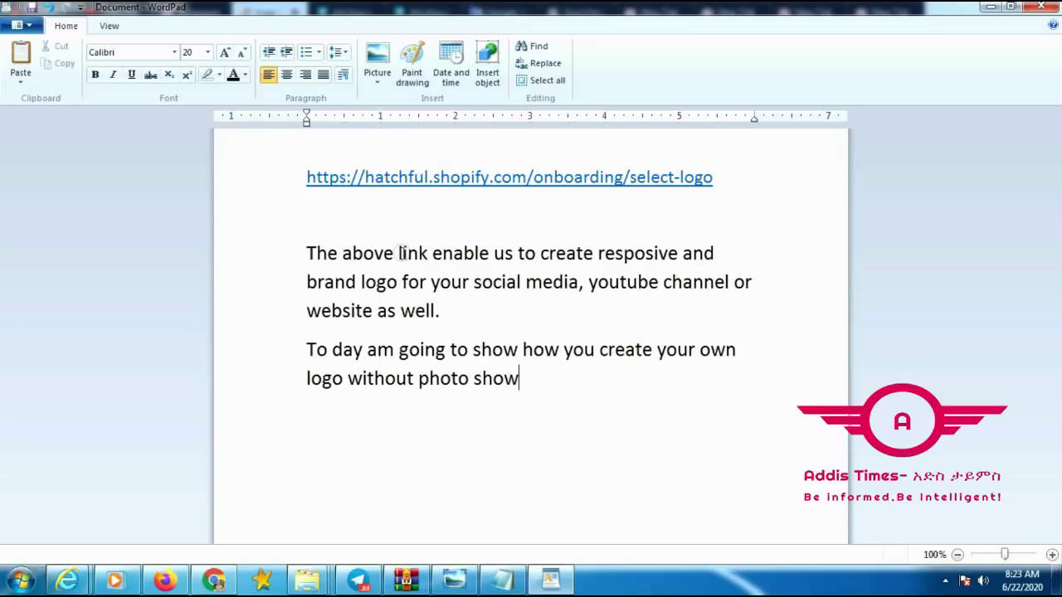
pyautogui.write(' witl l')
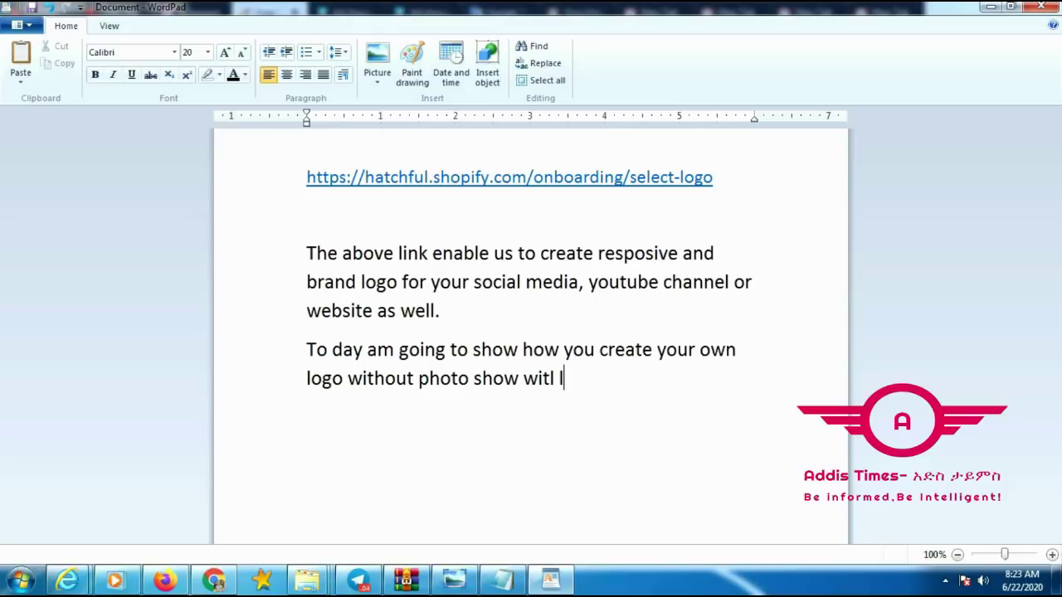
pyautogui.write('e')
pyautogui.press('BackSpace')
pyautogui.press('BackSpace')
pyautogui.write('h less eff')
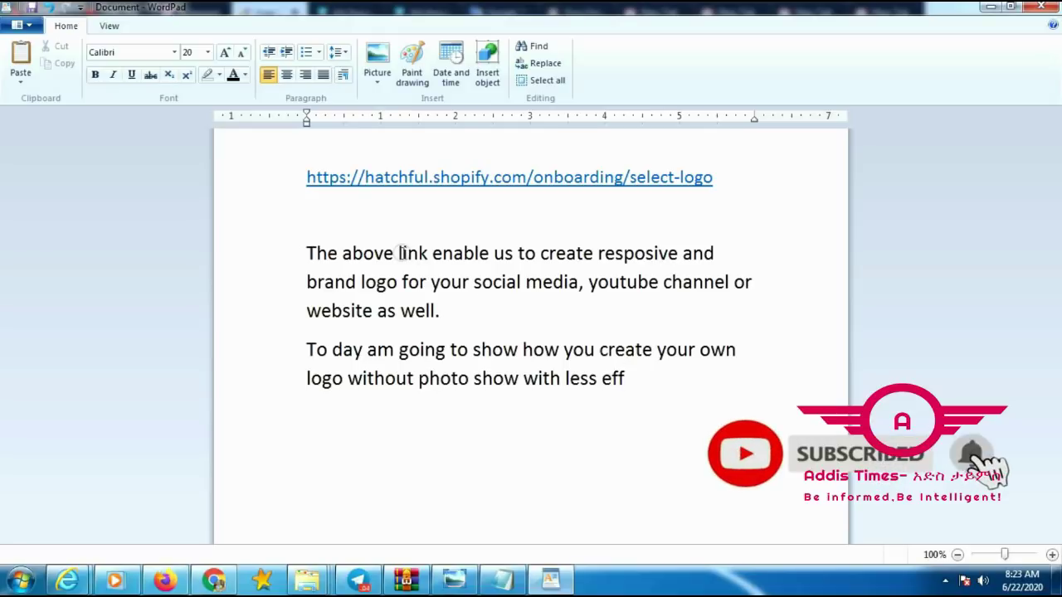
pyautogui.write('ort in ')
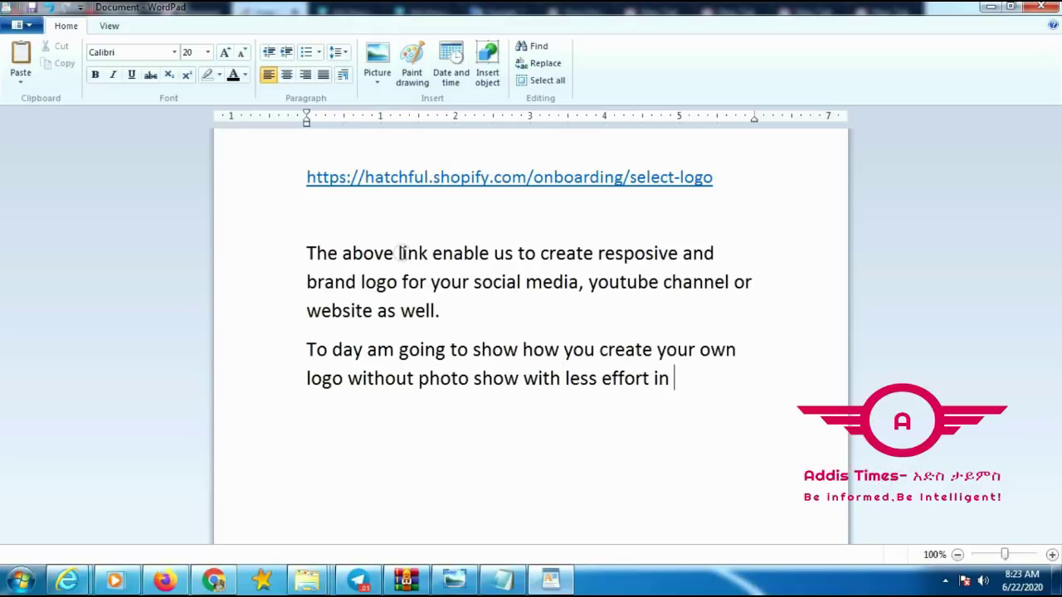
pyautogui.write('5 minute')
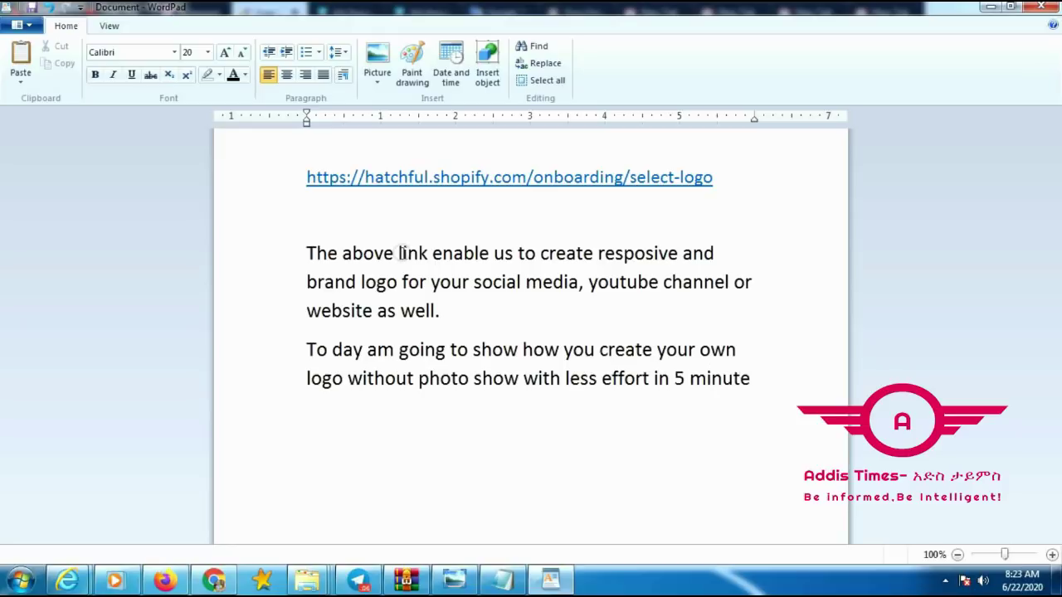
pyautogui.write('s')
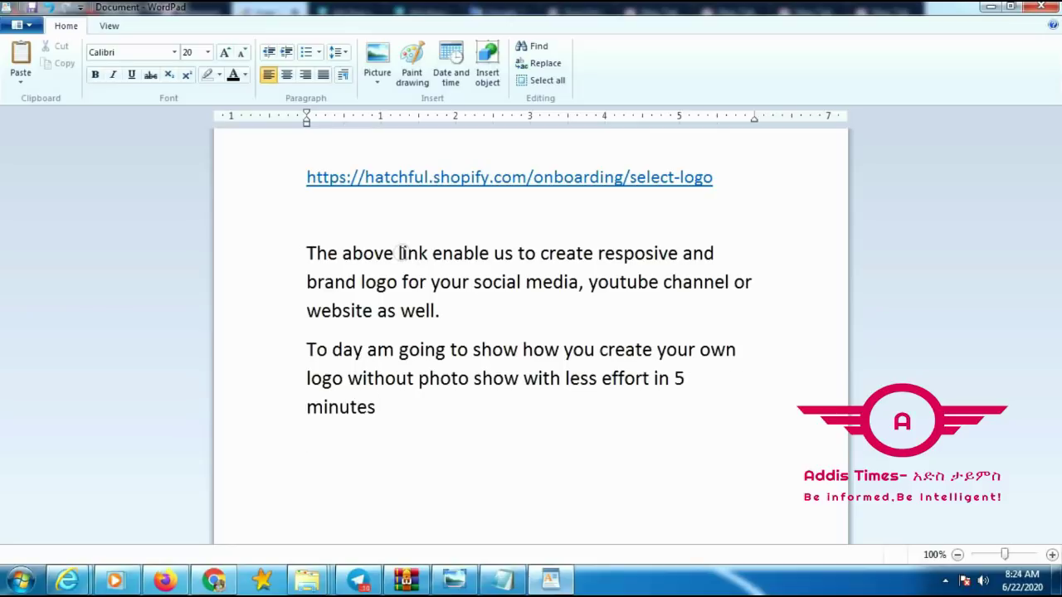
pyautogui.press('Return')
pyautogui.write("Ok Let's ")
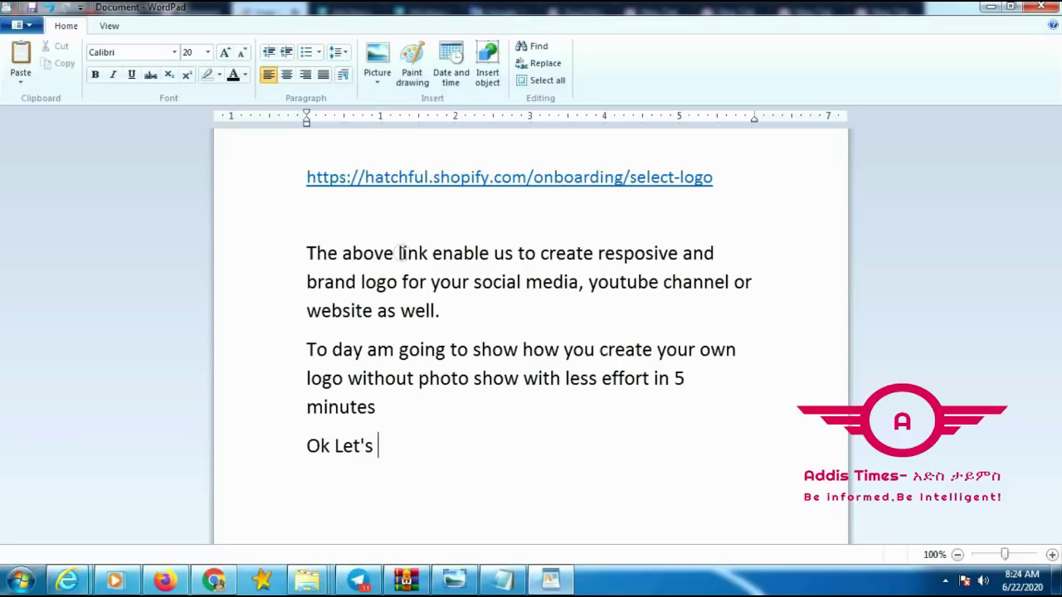
pyautogui.write('constart')
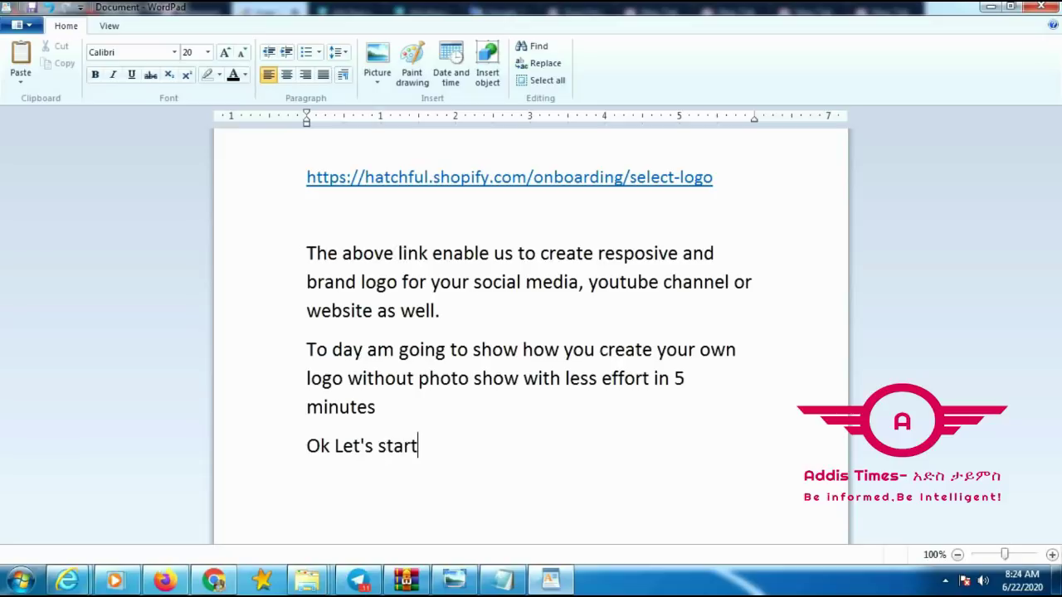
pyautogui.write('...')
# Step: Enlarge the intro text to 22 pt with Grow Font
pyautogui.moveTo(526, 457); pyautogui.dragTo(239, 240)
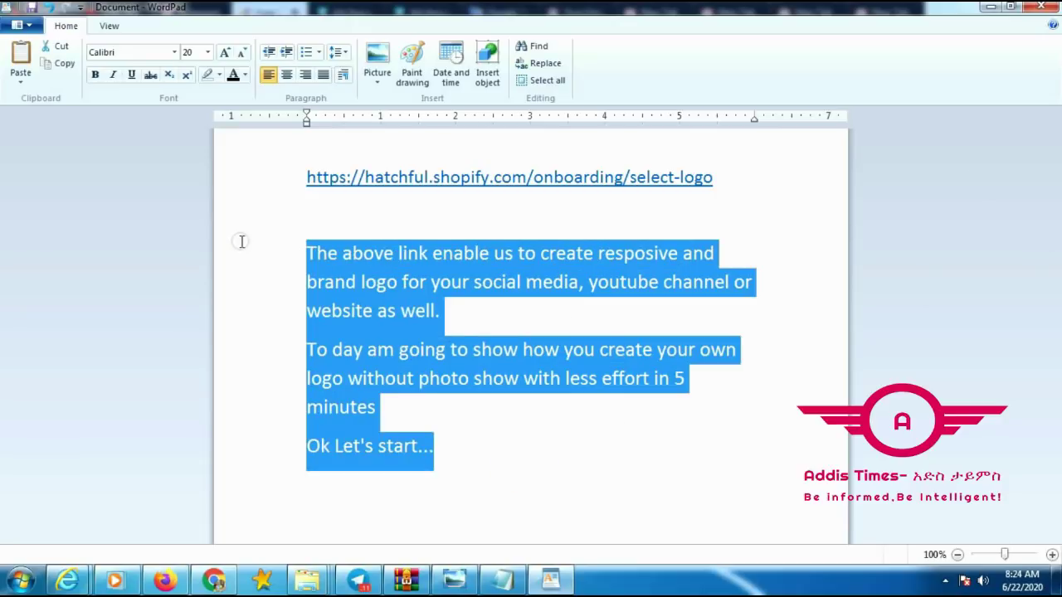
pyautogui.click(225, 52)
pyautogui.click(580, 321)
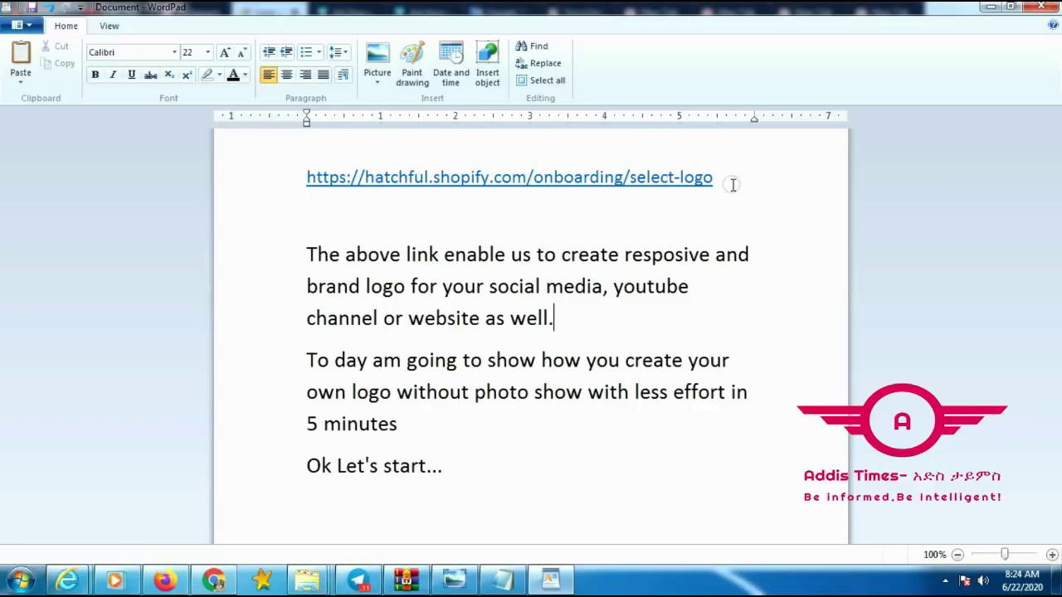
# Step: Add 'I will share above link in description below' after 'Ok Let's start...'
pyautogui.click(484, 471)
pyautogui.write('I')
pyautogui.write(' wii')
pyautogui.write('ll share')
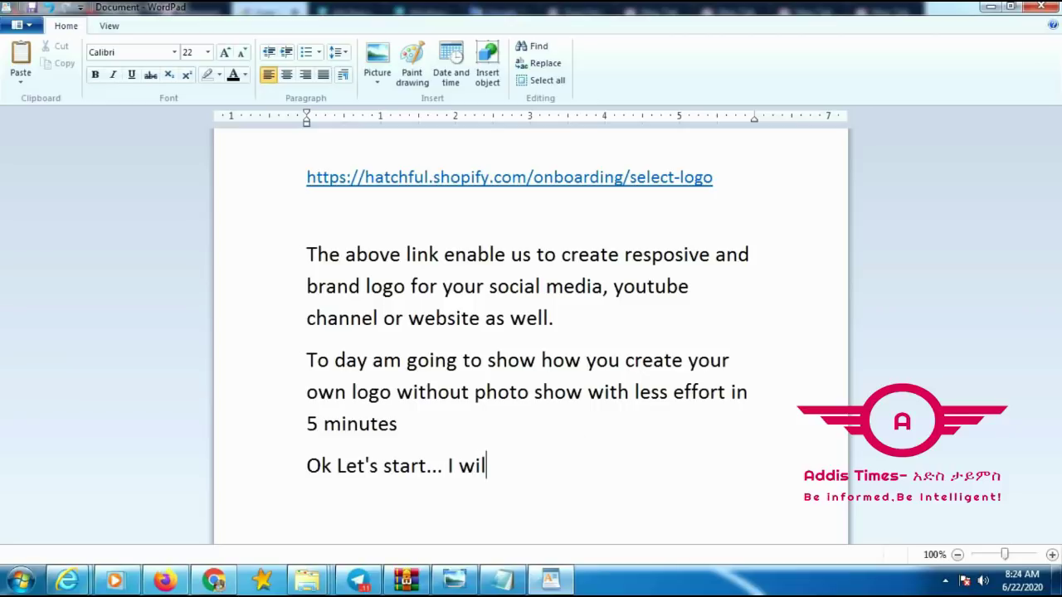
pyautogui.write(' t')
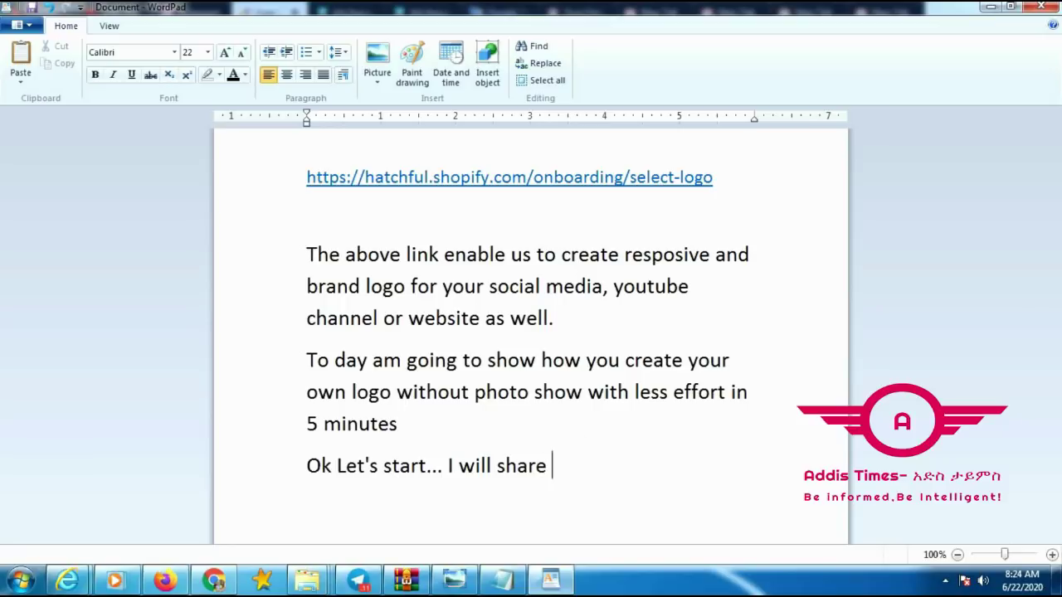
pyautogui.press('BackSpace')
pyautogui.write('abo')
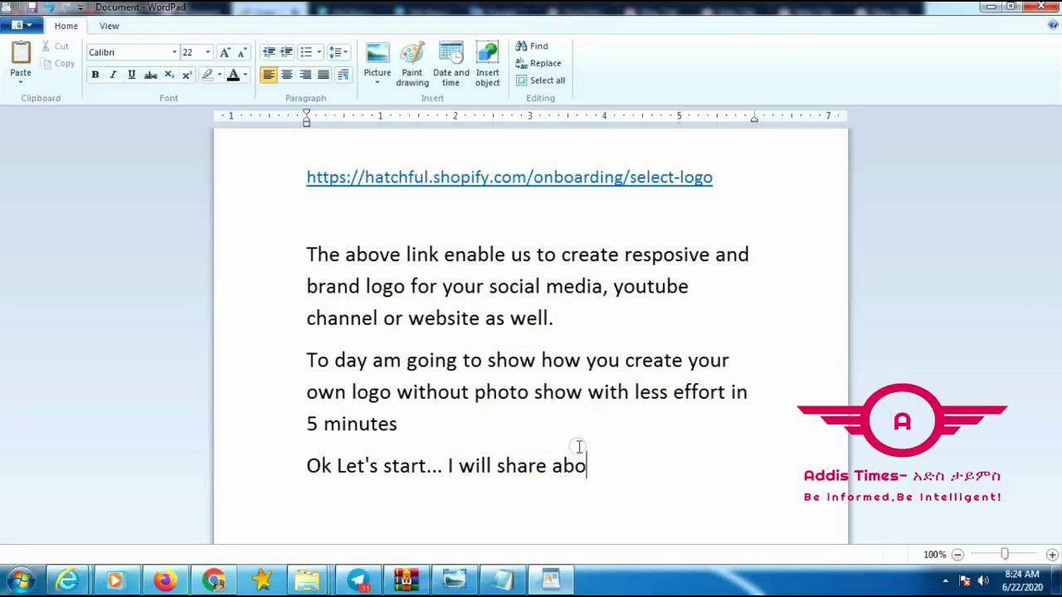
pyautogui.write('ve link in d')
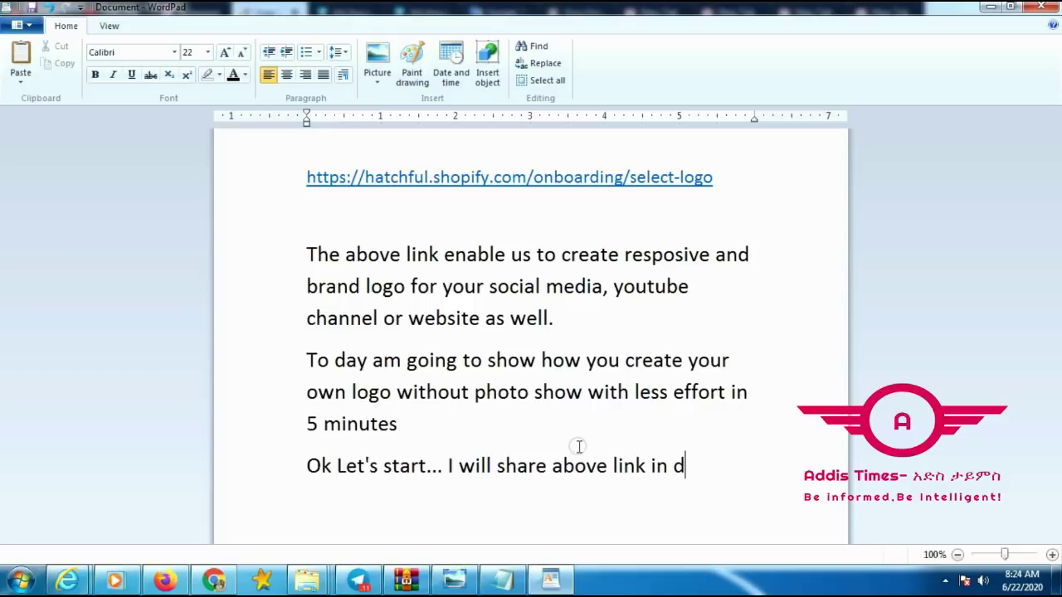
pyautogui.write('escr')
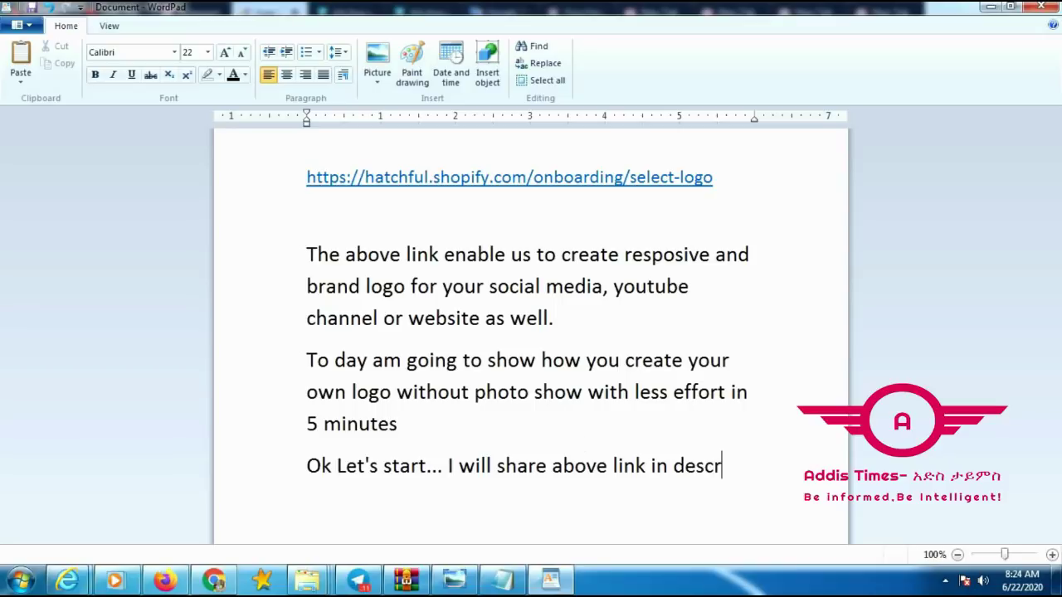
pyautogui.write('iption')
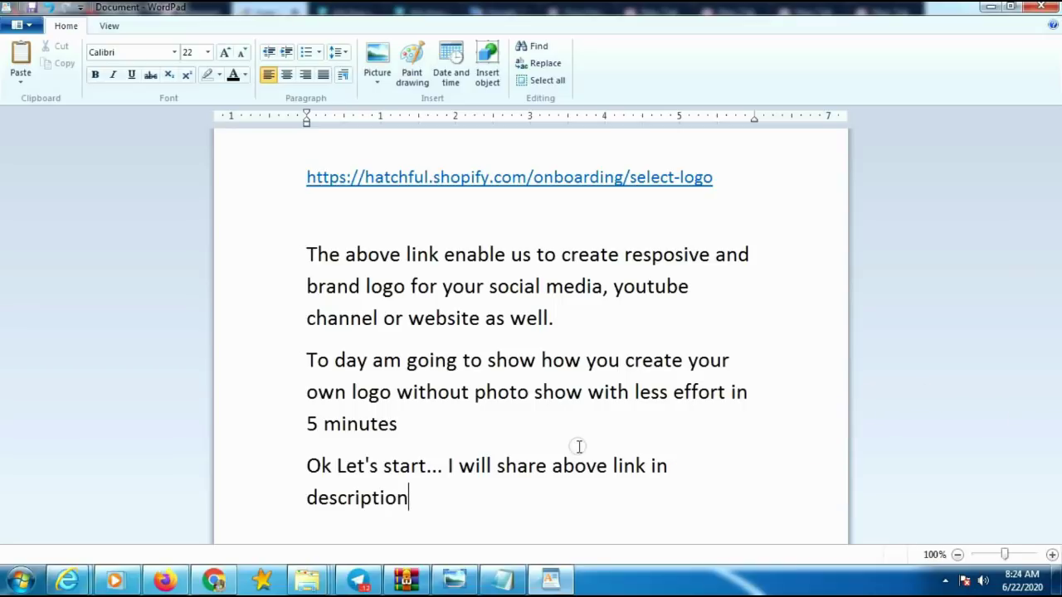
pyautogui.write(' below ok')
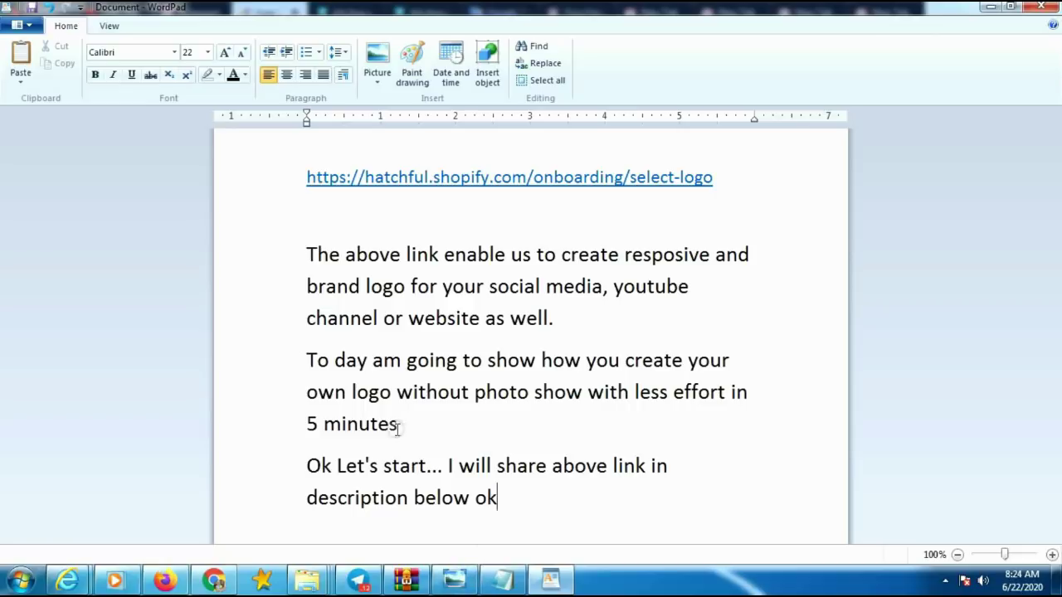
# Step: Copy the Hatchful URL and load it in a new Firefox tab
pyautogui.moveTo(740, 182); pyautogui.dragTo(267, 175)
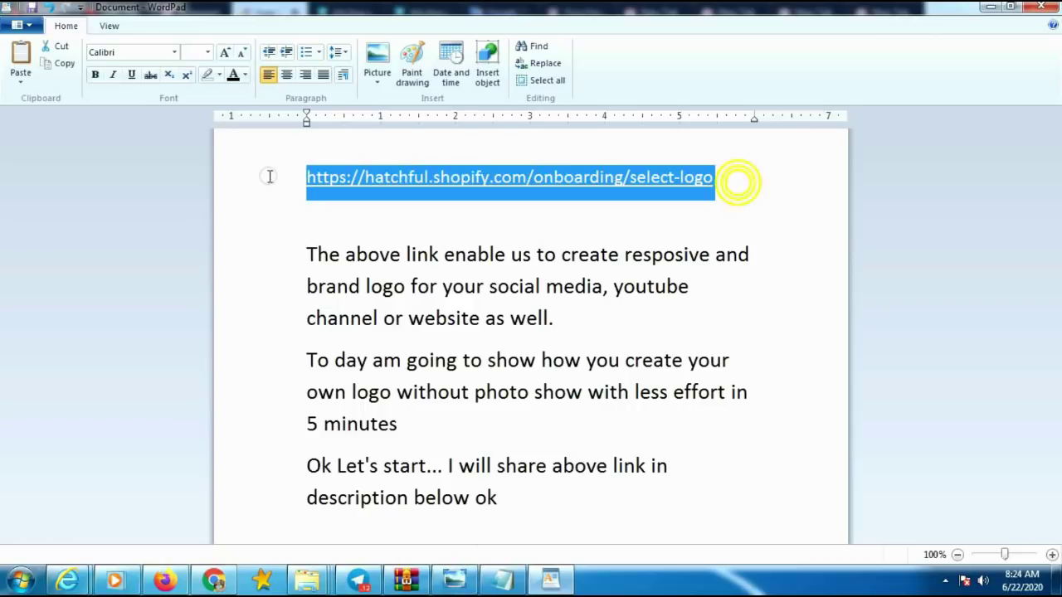
pyautogui.rightClick(390, 190)
pyautogui.click(426, 214)
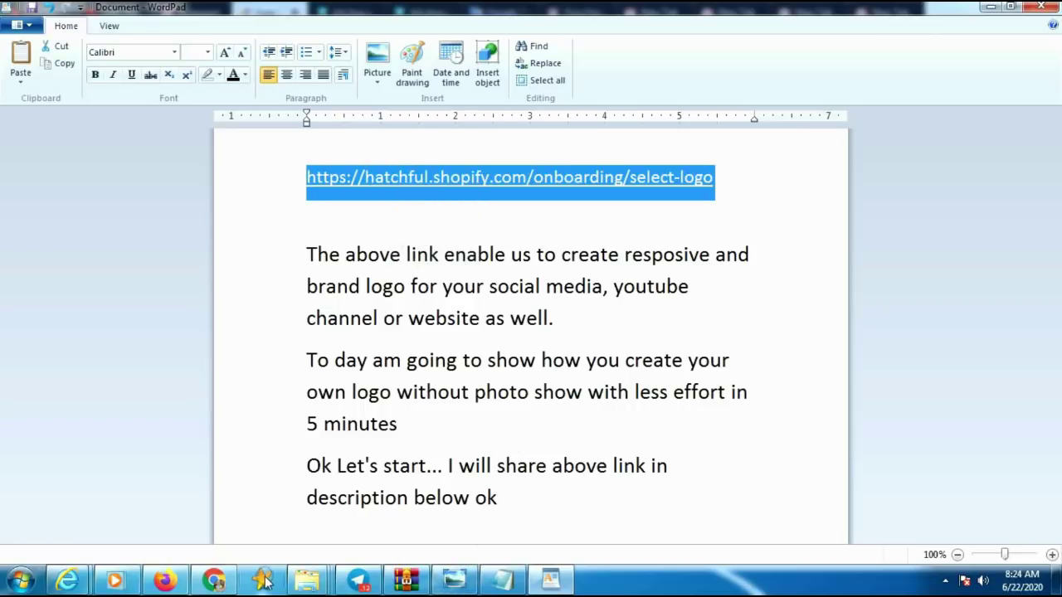
pyautogui.click(164, 580)
pyautogui.click(935, 12)
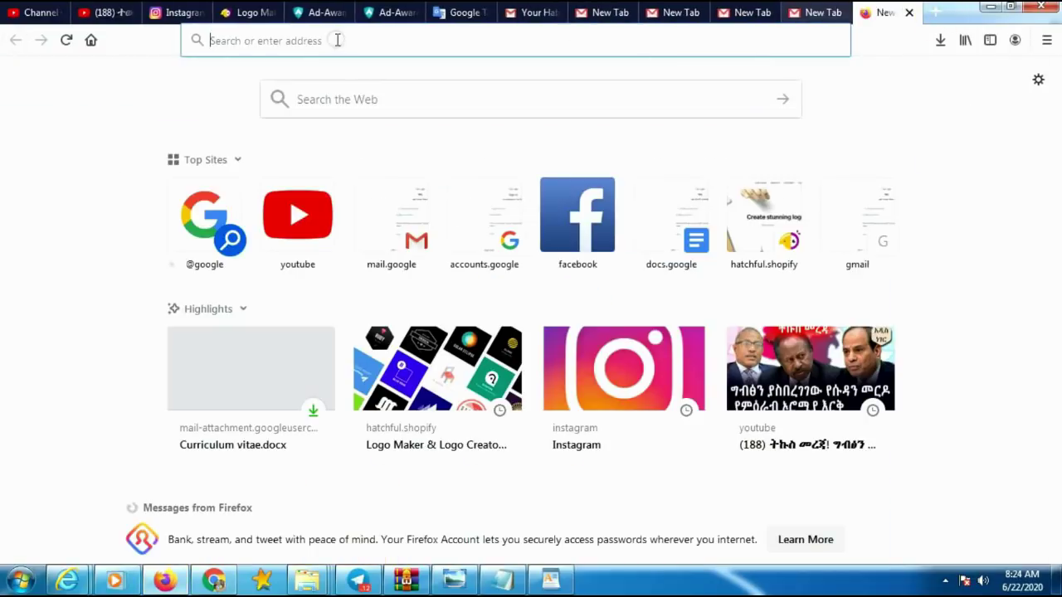
pyautogui.hotkey('ctrl', 'v')
pyautogui.press('Return')
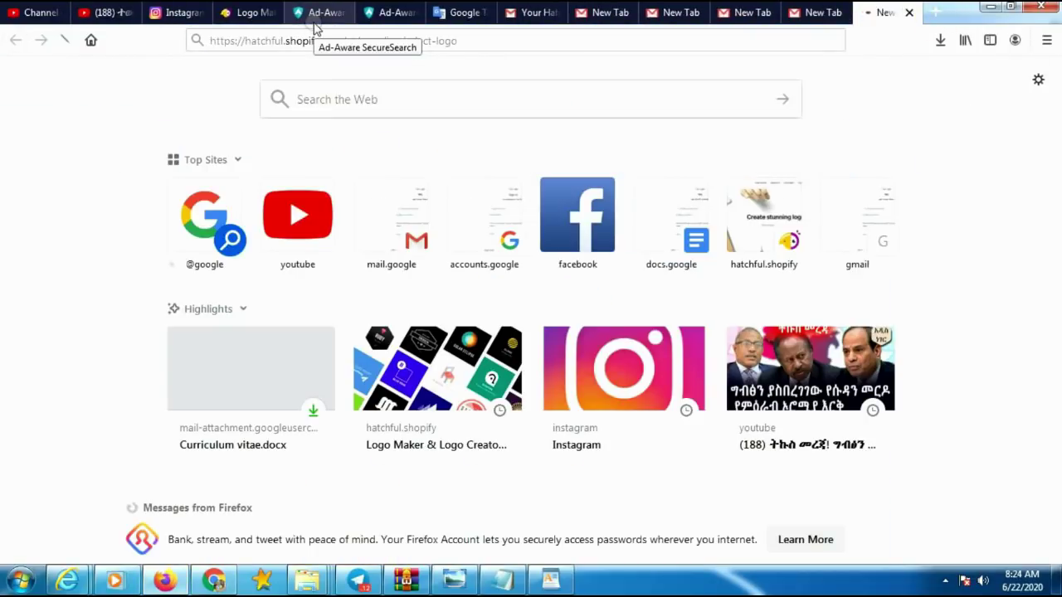
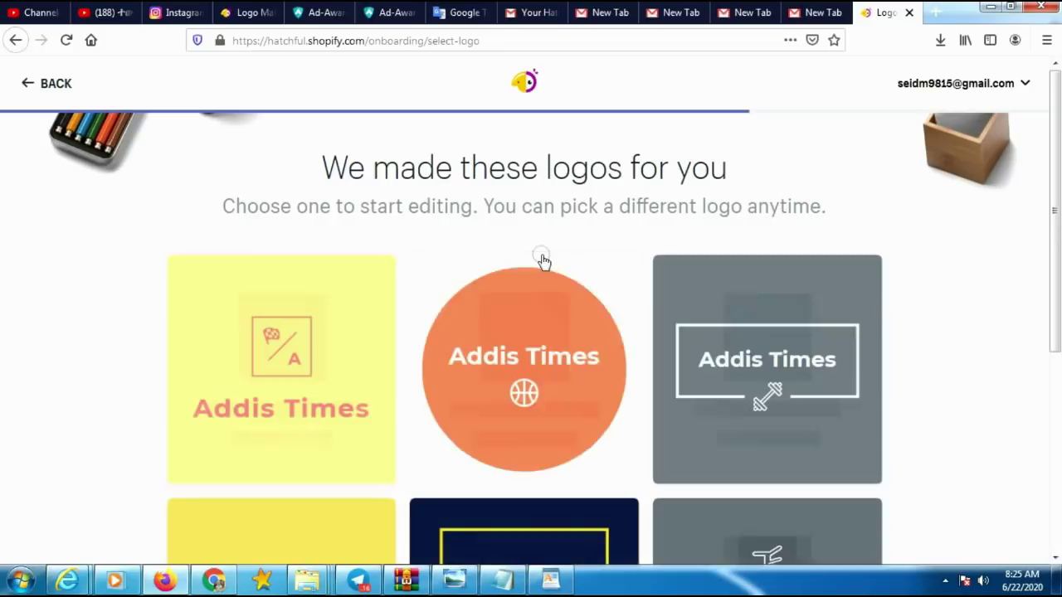
# Step: Browse the generated logos and pick the red ribbon-and-stars Addis Times badge for editing
pyautogui.moveTo(1058, 238); pyautogui.dragTo(1058, 203)
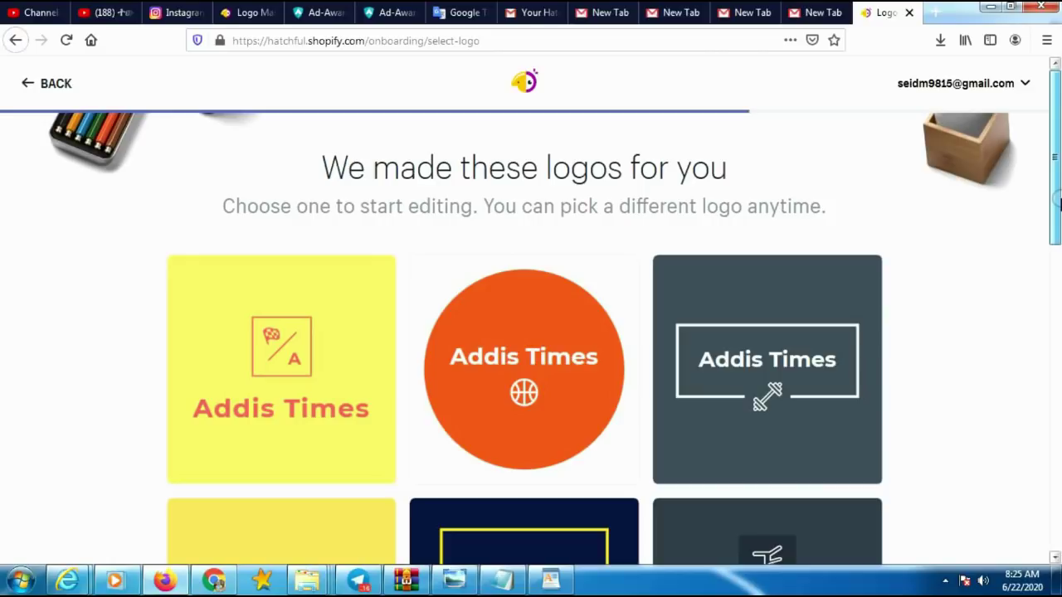
pyautogui.moveTo(1057, 203); pyautogui.dragTo(1045, 545)
pyautogui.scroll(-3, 1036, 535)
pyautogui.moveTo(1053, 425); pyautogui.dragTo(1047, 532)
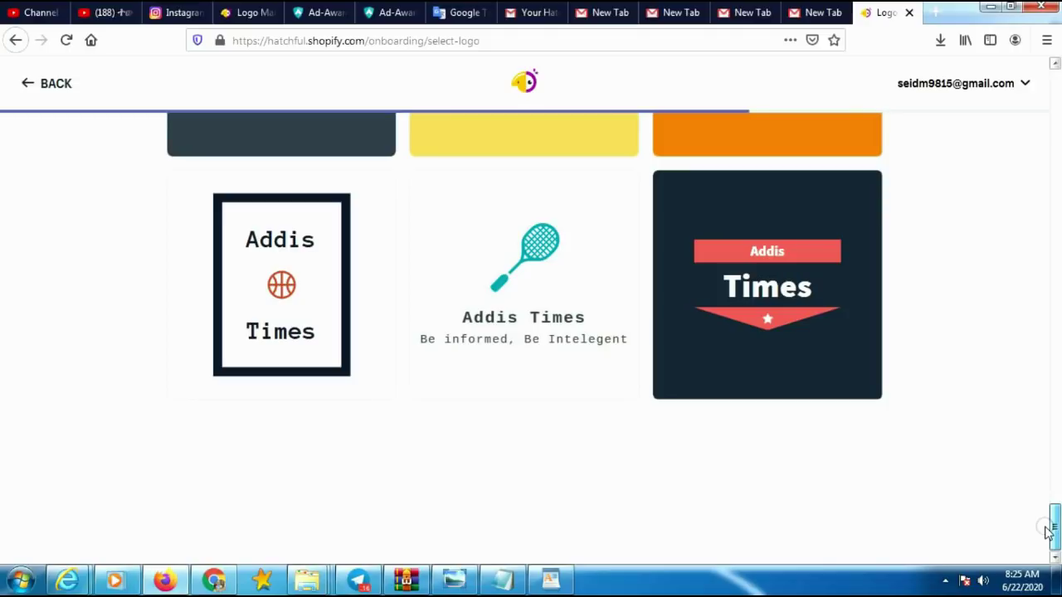
pyautogui.moveTo(1047, 532); pyautogui.dragTo(1057, 496)
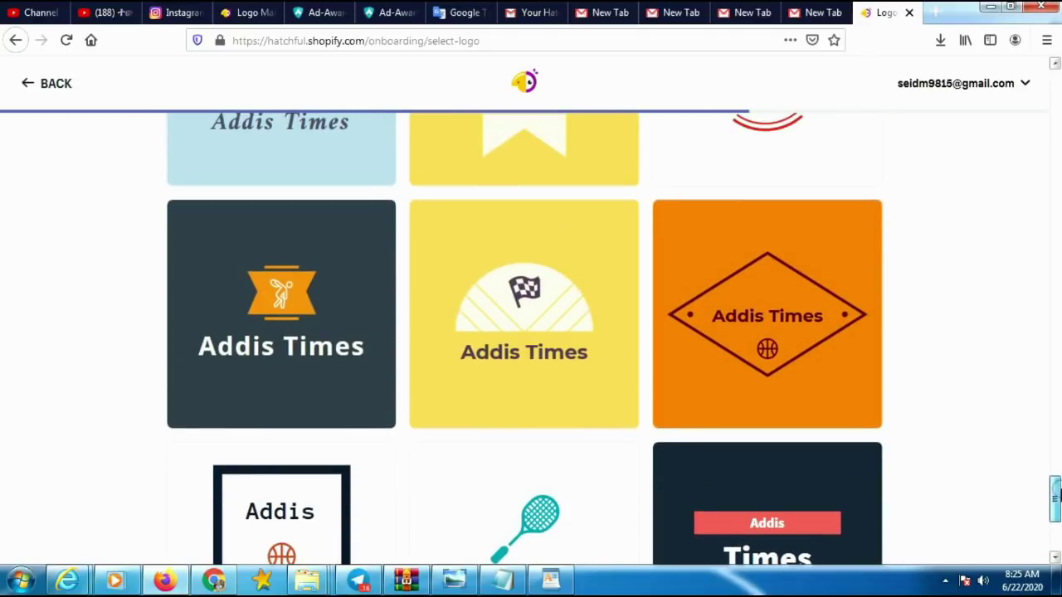
pyautogui.moveTo(1057, 495); pyautogui.dragTo(1058, 470)
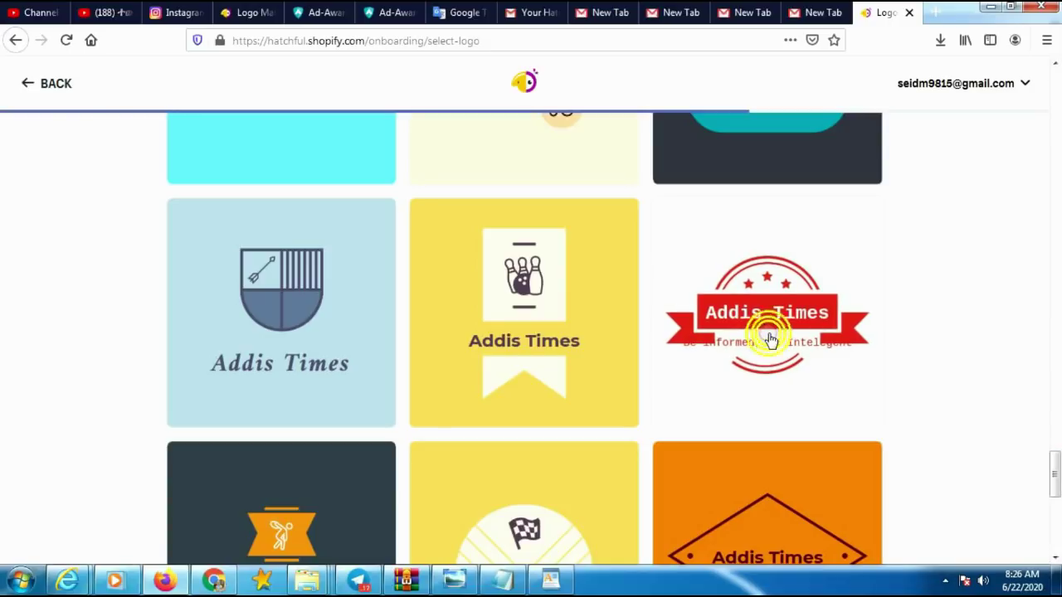
pyautogui.click(771, 339)
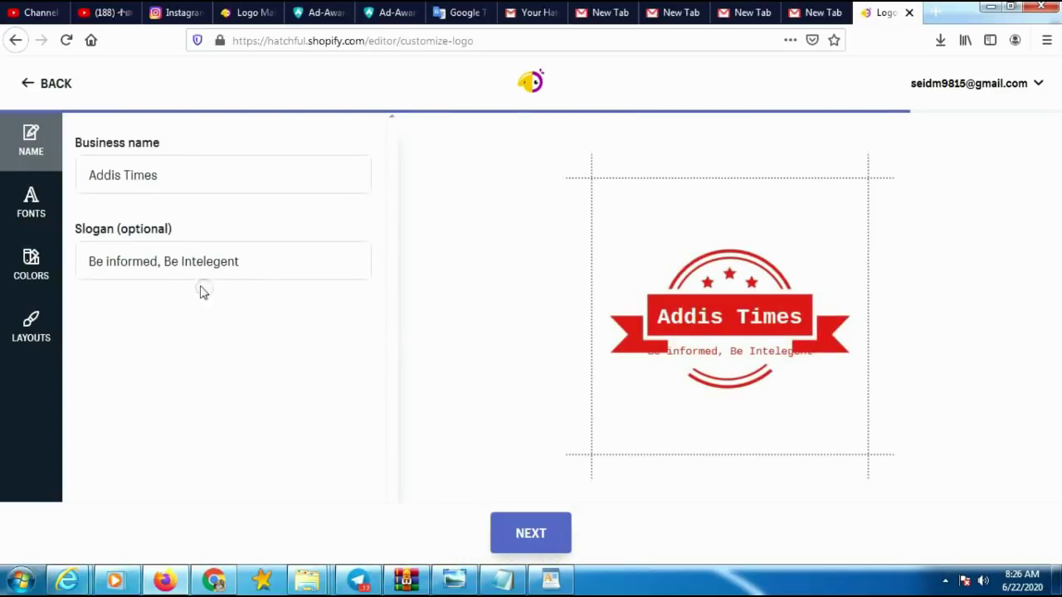
pyautogui.click(227, 260)
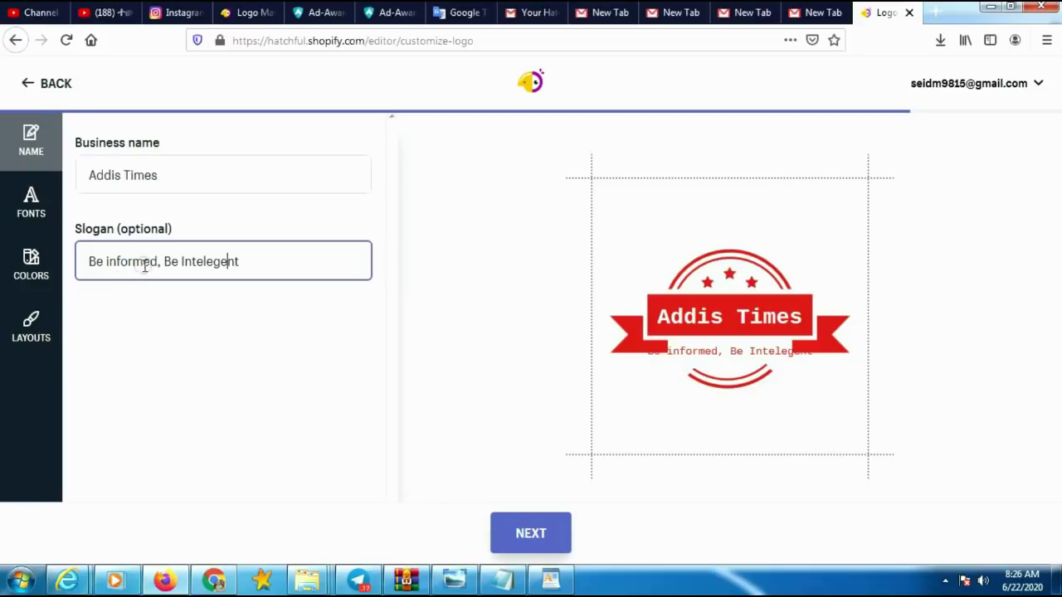
pyautogui.click(166, 261)
pyautogui.click(652, 362)
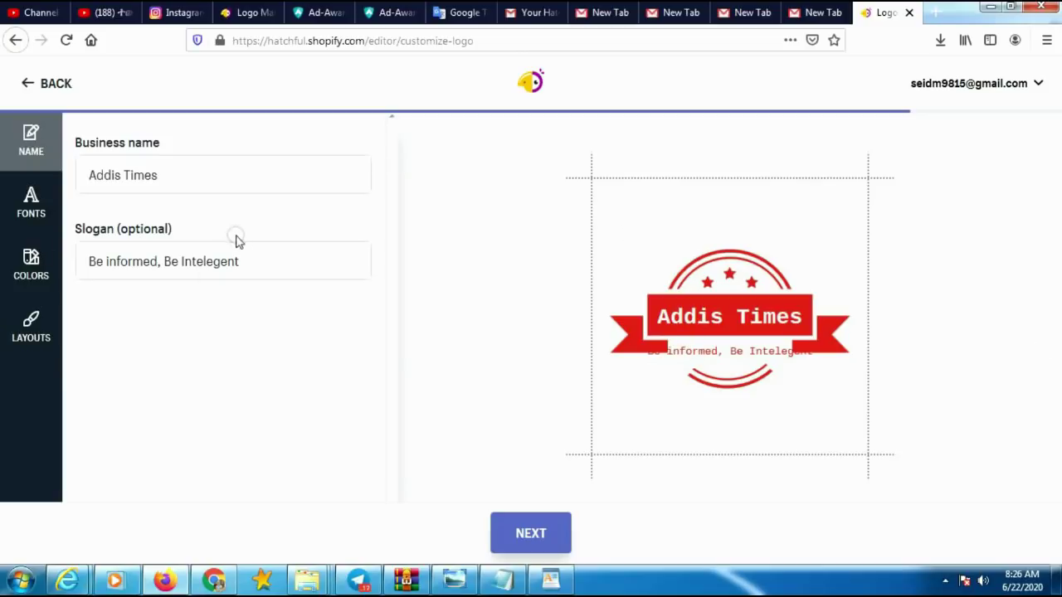
pyautogui.tripleClick(246, 261)
pyautogui.press('BackSpace')
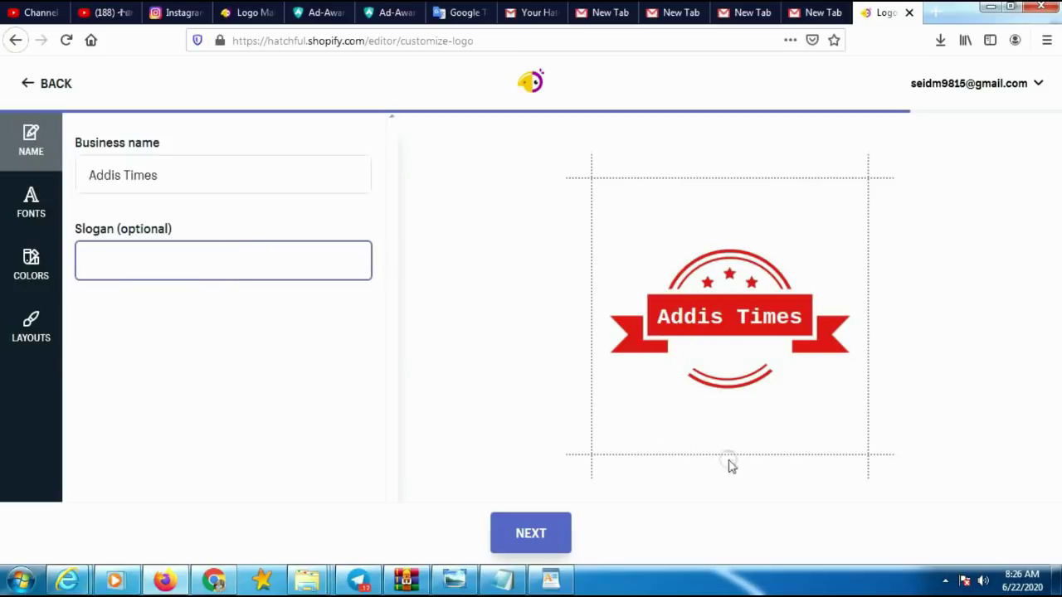
pyautogui.hotkey('ctrl', 'z')
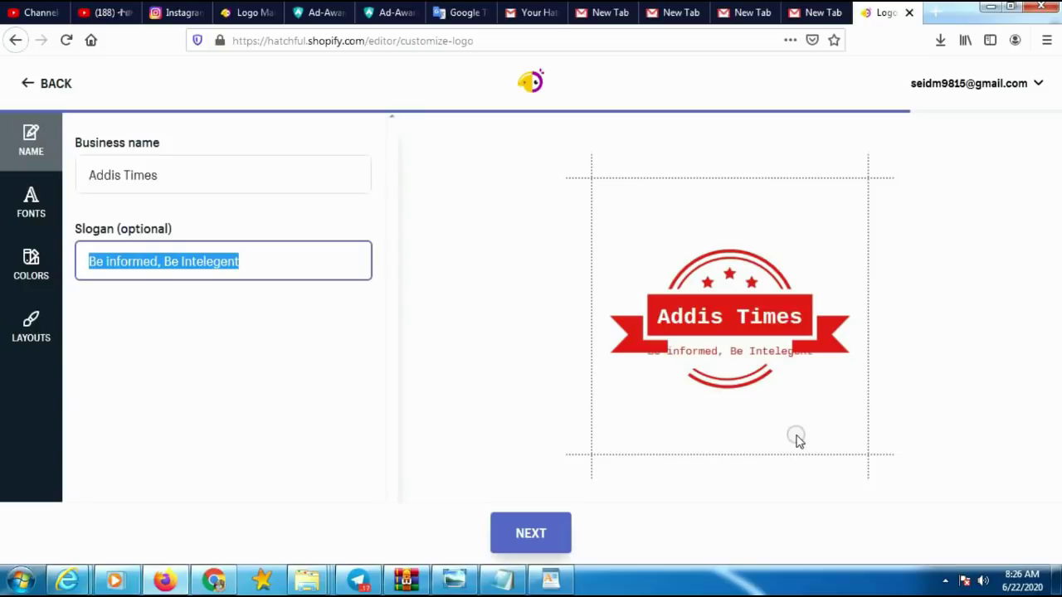
pyautogui.click(52, 83)
# Step: Confirm leaving the editor and scroll through the Addis Times logo gallery
pyautogui.click(612, 275)
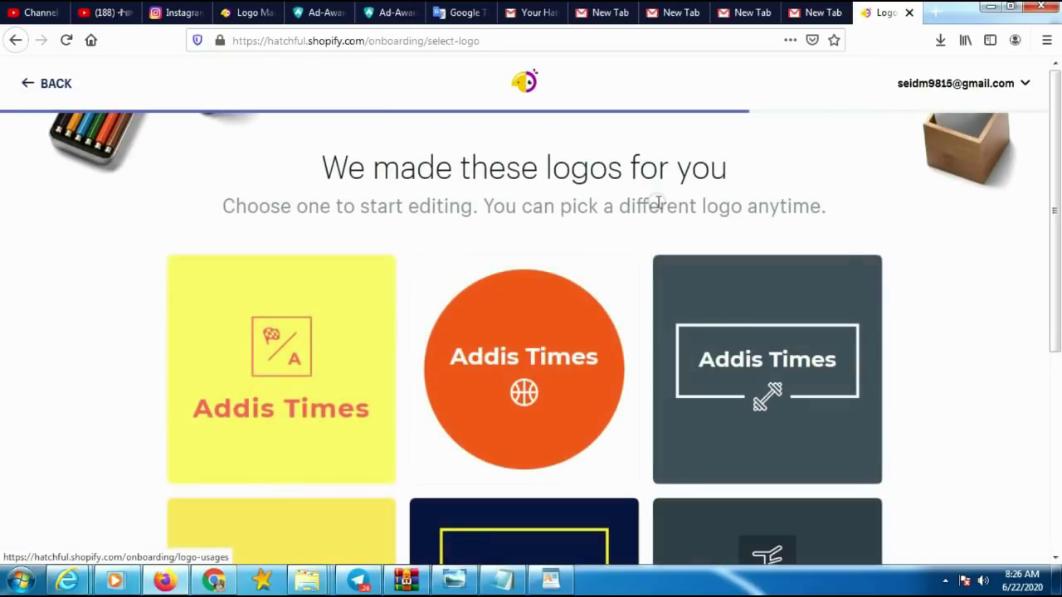
pyautogui.moveTo(1058, 159); pyautogui.dragTo(1059, 455)
pyautogui.moveTo(1058, 501); pyautogui.dragTo(1056, 538)
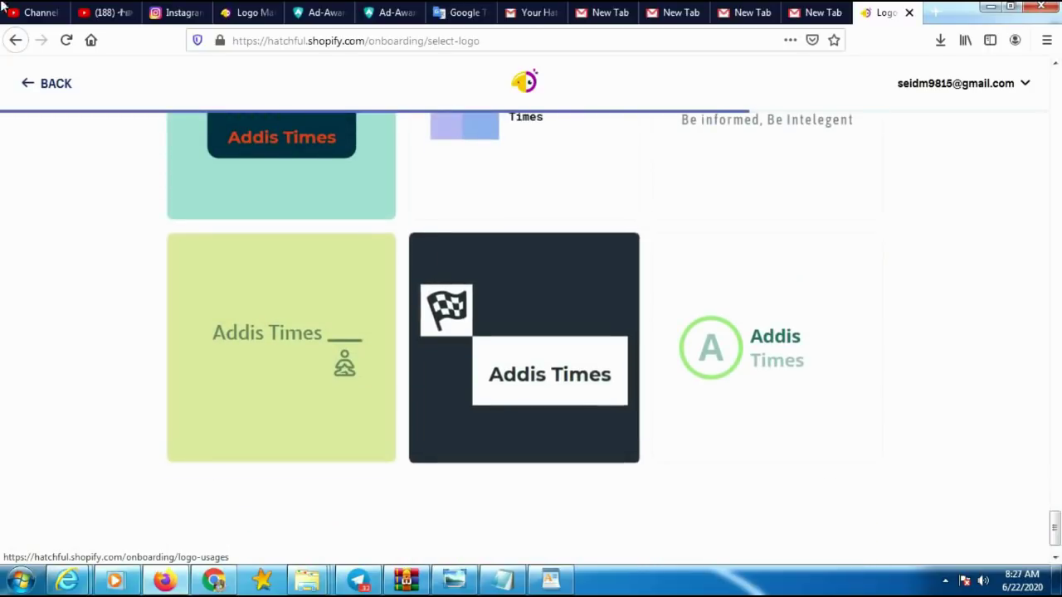
pyautogui.moveTo(1054, 524); pyautogui.dragTo(1057, 496)
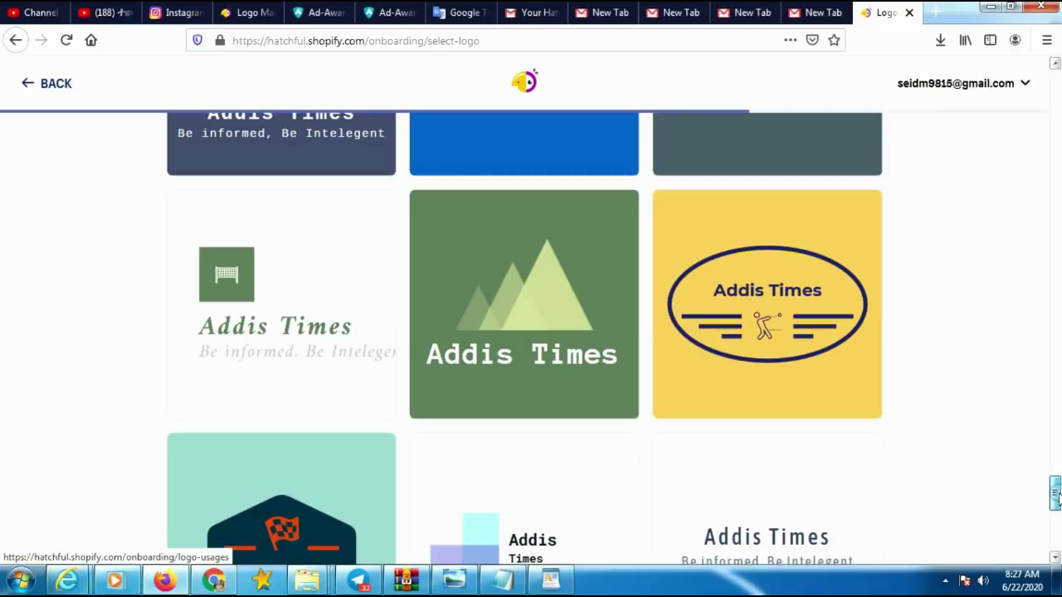
pyautogui.moveTo(1056, 495); pyautogui.dragTo(1056, 78)
# Step: Sign out of the Hatchful account and dismiss the login form
pyautogui.click(1024, 85)
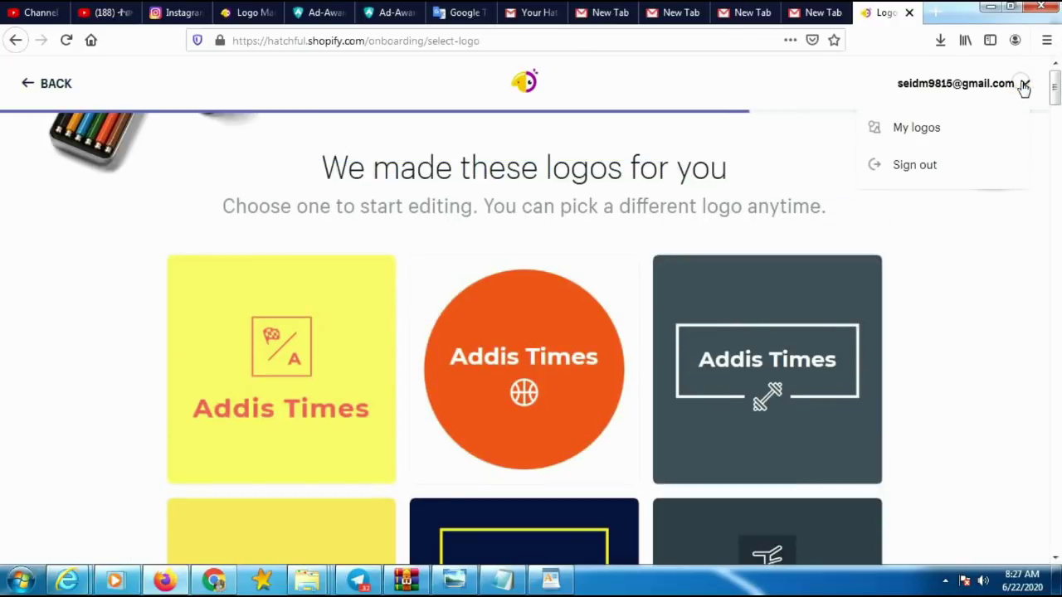
pyautogui.click(915, 163)
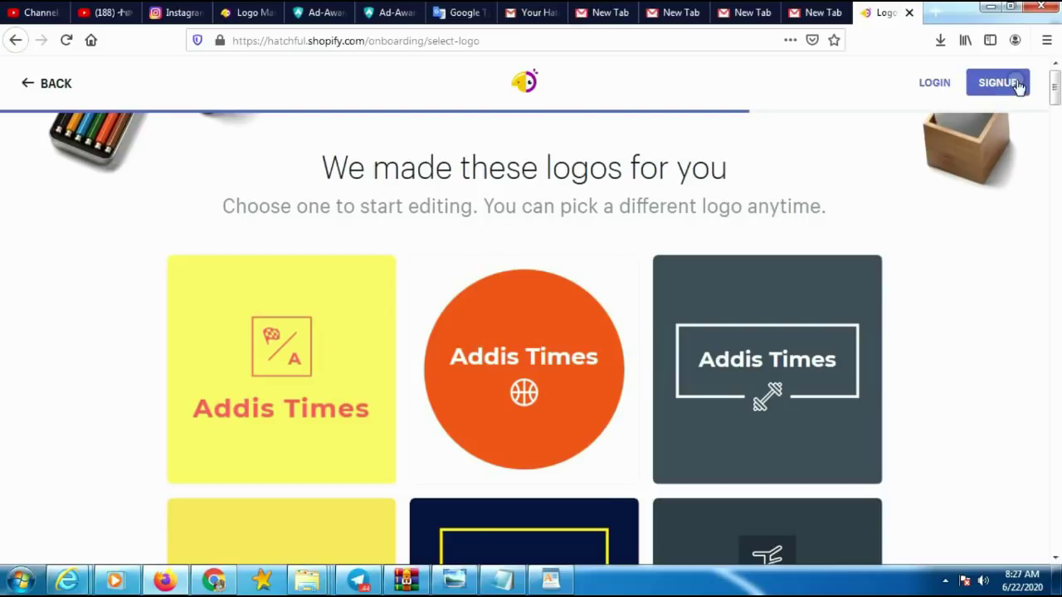
pyautogui.click(935, 84)
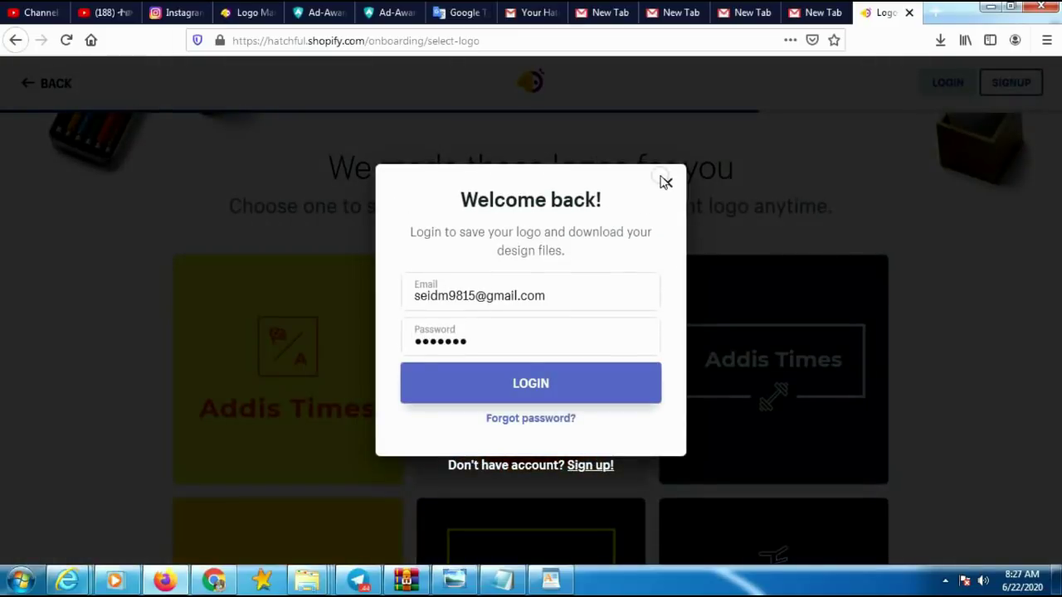
pyautogui.click(666, 182)
# Step: On the logo-usage step, keep Online store or website, untick Print and swag, and regenerate
pyautogui.click(58, 86)
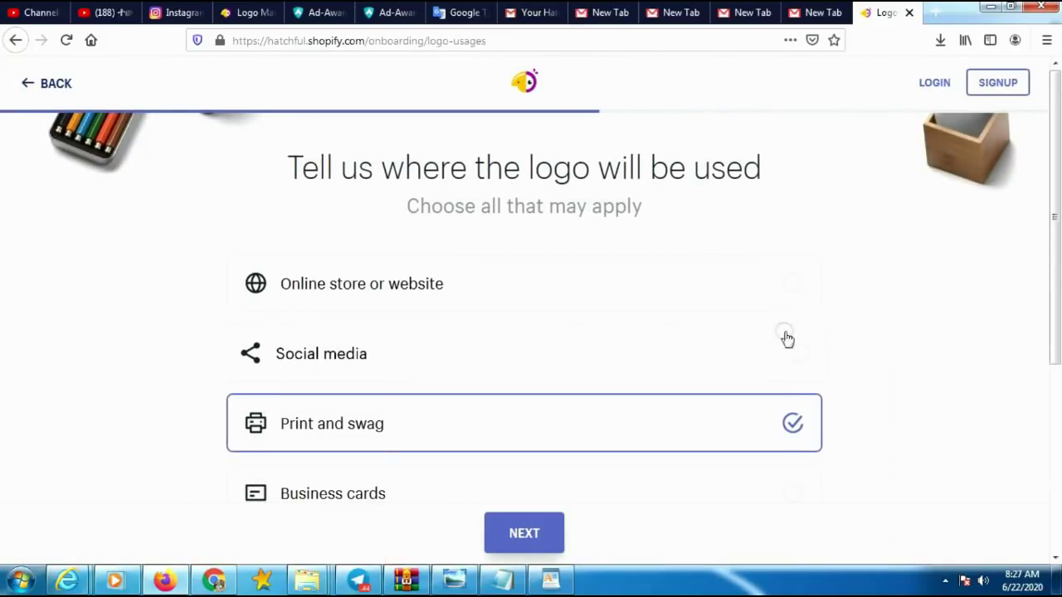
pyautogui.click(395, 287)
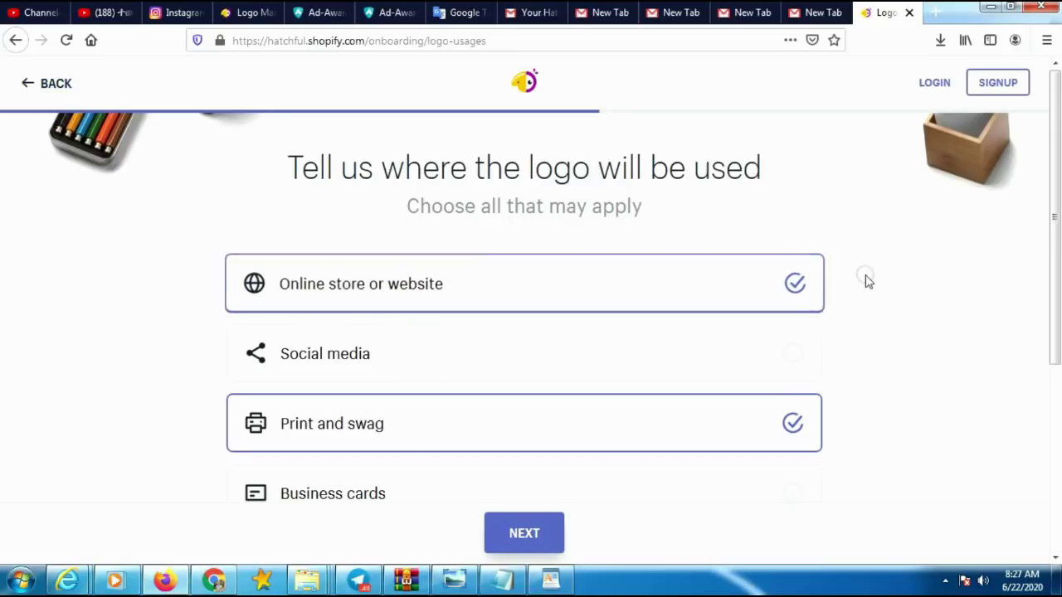
pyautogui.moveTo(1050, 261)
pyautogui.mouseDown()
pyautogui.moveTo(1052, 394)
pyautogui.moveTo(1050, 263)
pyautogui.mouseUp()
pyautogui.click(340, 286)
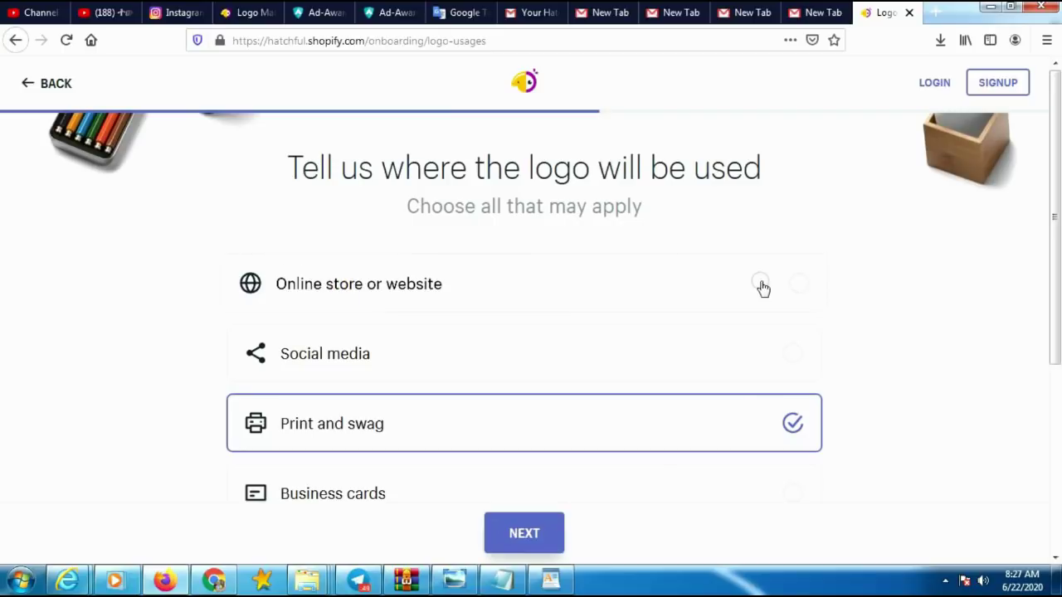
pyautogui.click(776, 280)
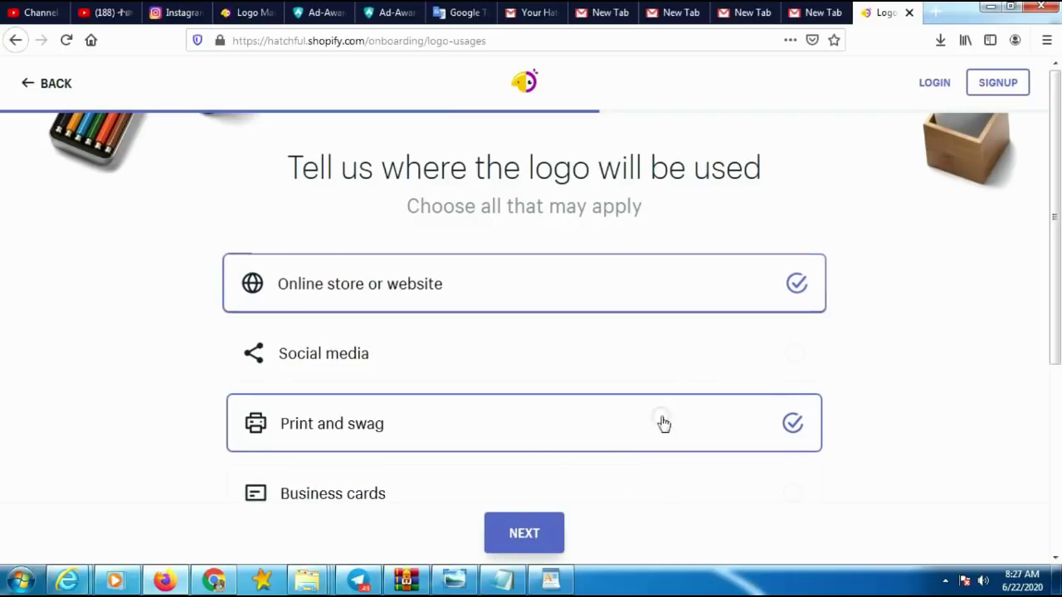
pyautogui.click(792, 425)
pyautogui.click(506, 547)
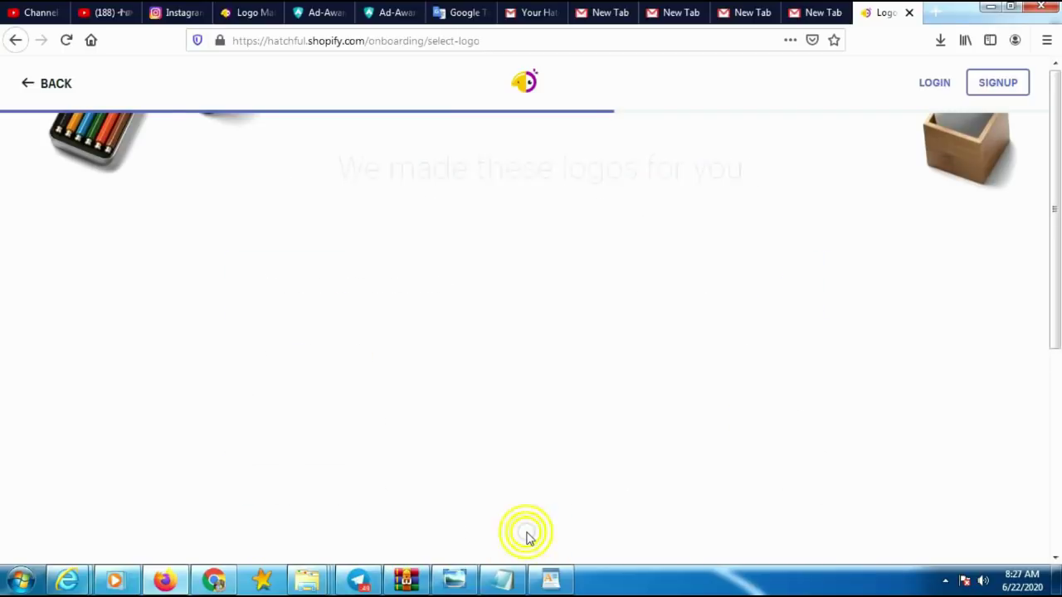
# Step: Step back through logo usage, business name, visual style and business space pages to the home page
pyautogui.moveTo(1055, 207); pyautogui.dragTo(1055, 157)
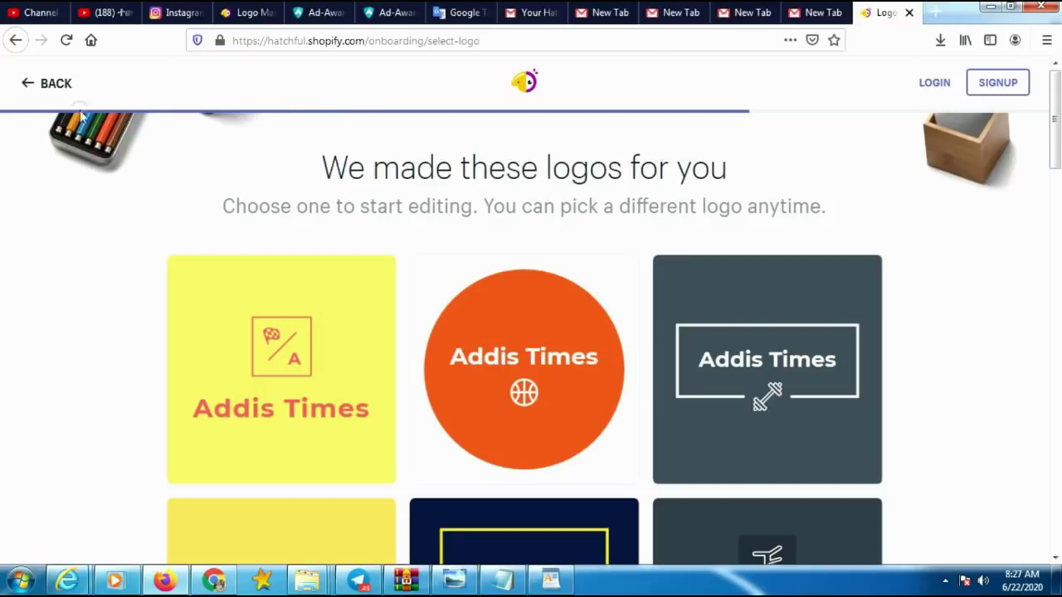
pyautogui.click(57, 88)
pyautogui.click(53, 86)
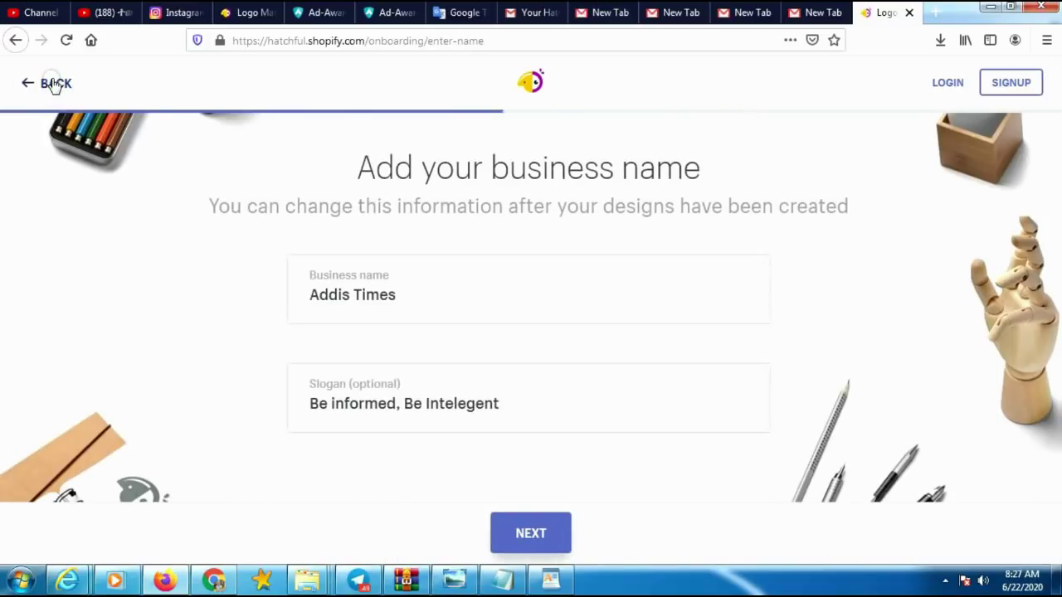
pyautogui.moveTo(437, 296); pyautogui.dragTo(202, 297)
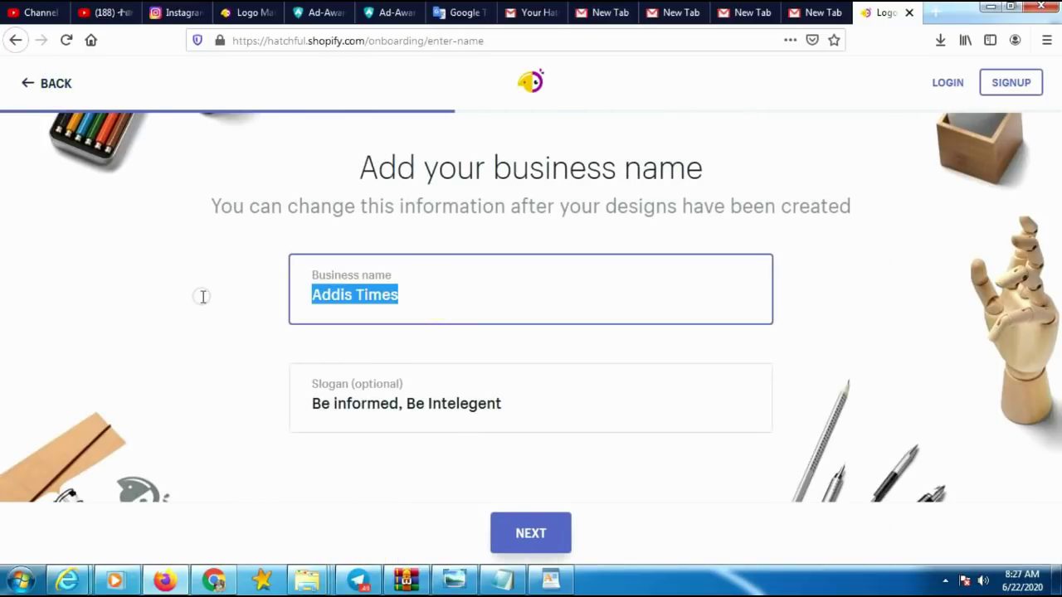
pyautogui.click(63, 85)
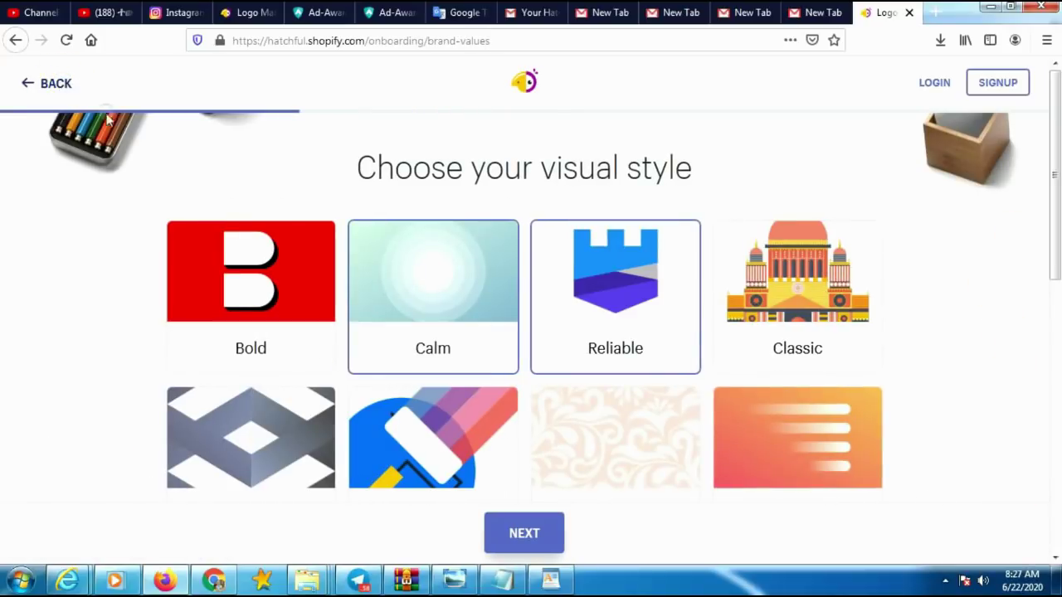
pyautogui.moveTo(1056, 168)
pyautogui.mouseDown()
pyautogui.moveTo(1055, 438)
pyautogui.moveTo(1055, 170)
pyautogui.mouseUp()
pyautogui.click(49, 81)
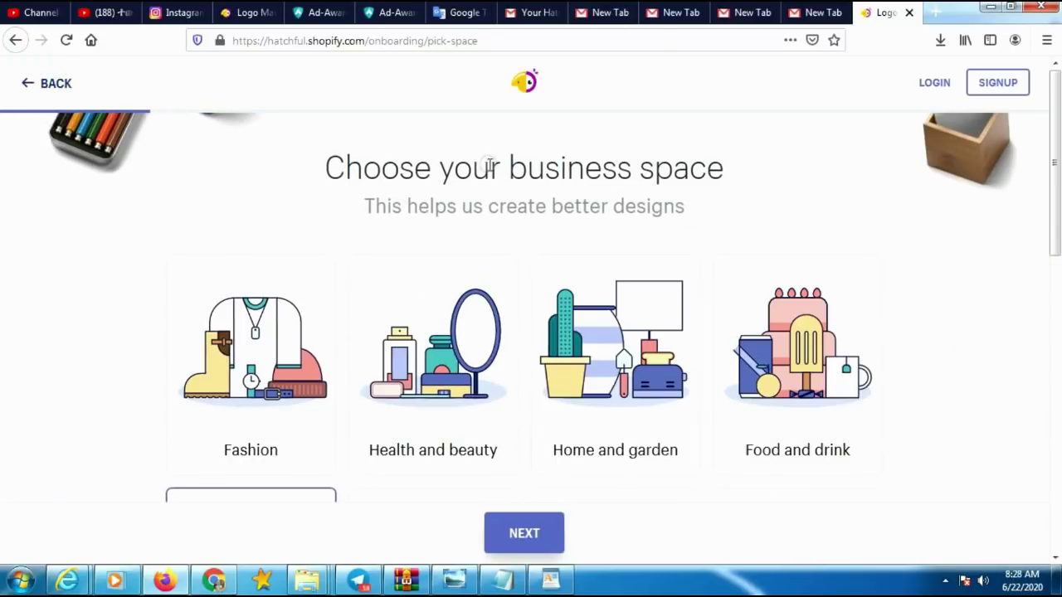
pyautogui.moveTo(1055, 208)
pyautogui.mouseDown()
pyautogui.moveTo(1056, 340)
pyautogui.moveTo(1055, 162)
pyautogui.mouseUp()
pyautogui.click(43, 89)
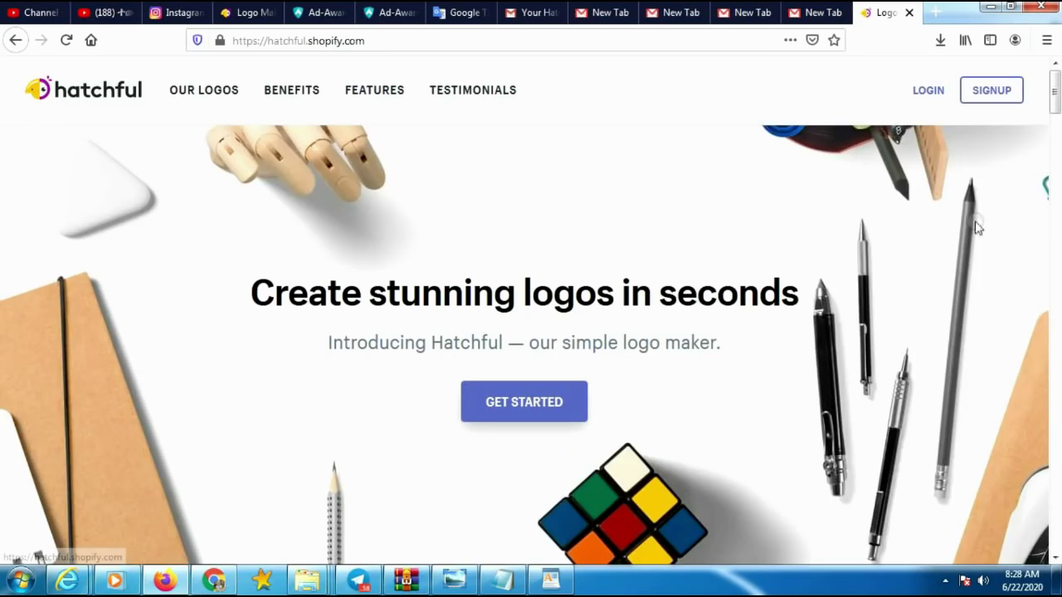
pyautogui.moveTo(1055, 92)
pyautogui.mouseDown()
pyautogui.moveTo(1014, 483)
pyautogui.moveTo(1036, 550)
pyautogui.moveTo(1055, 83)
pyautogui.mouseUp()
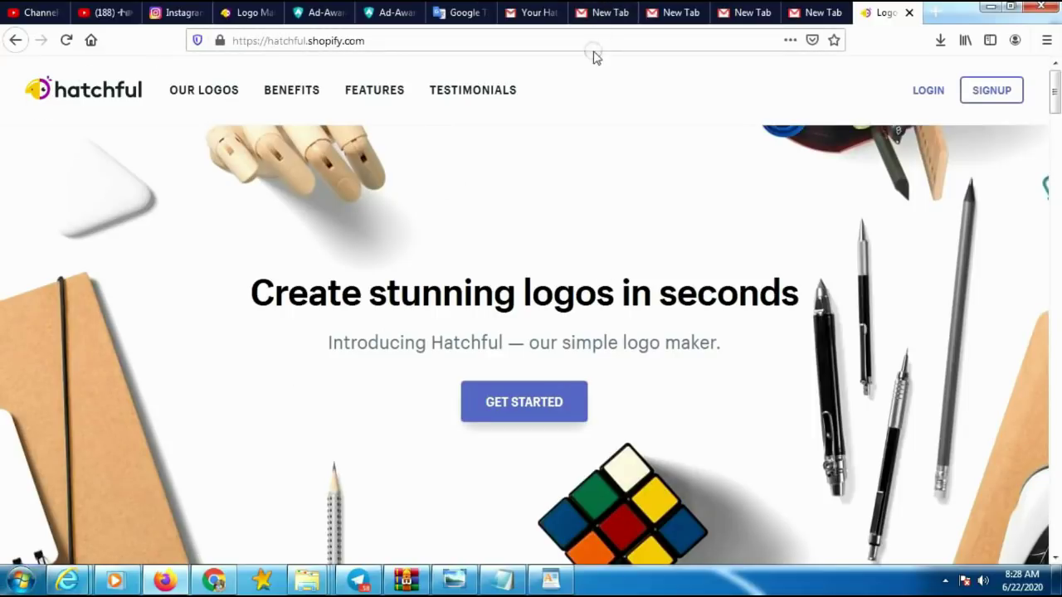
pyautogui.moveTo(1054, 87); pyautogui.dragTo(1055, 166)
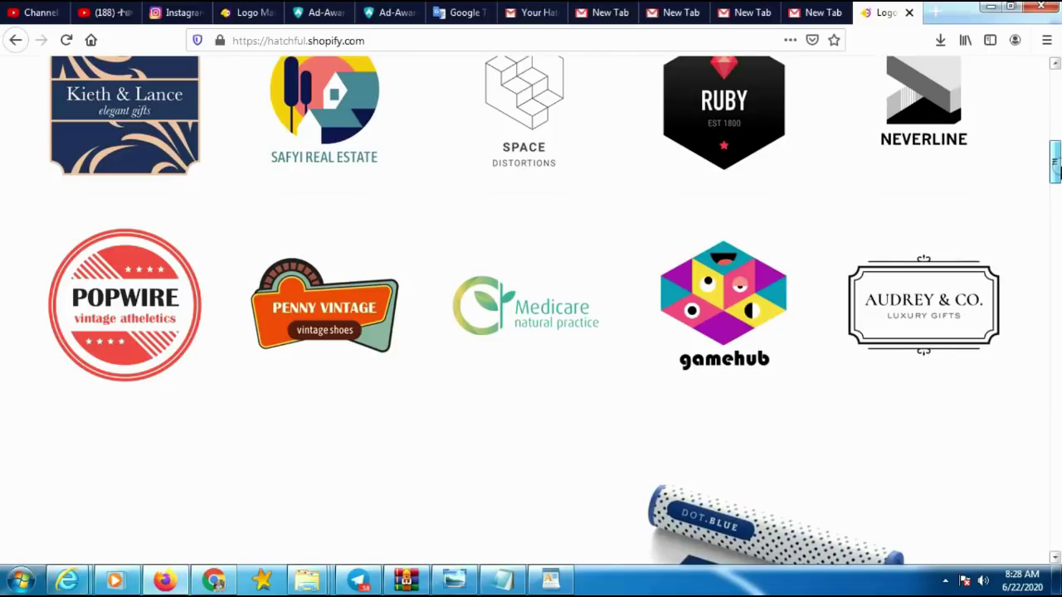
pyautogui.moveTo(1055, 165); pyautogui.dragTo(1055, 166)
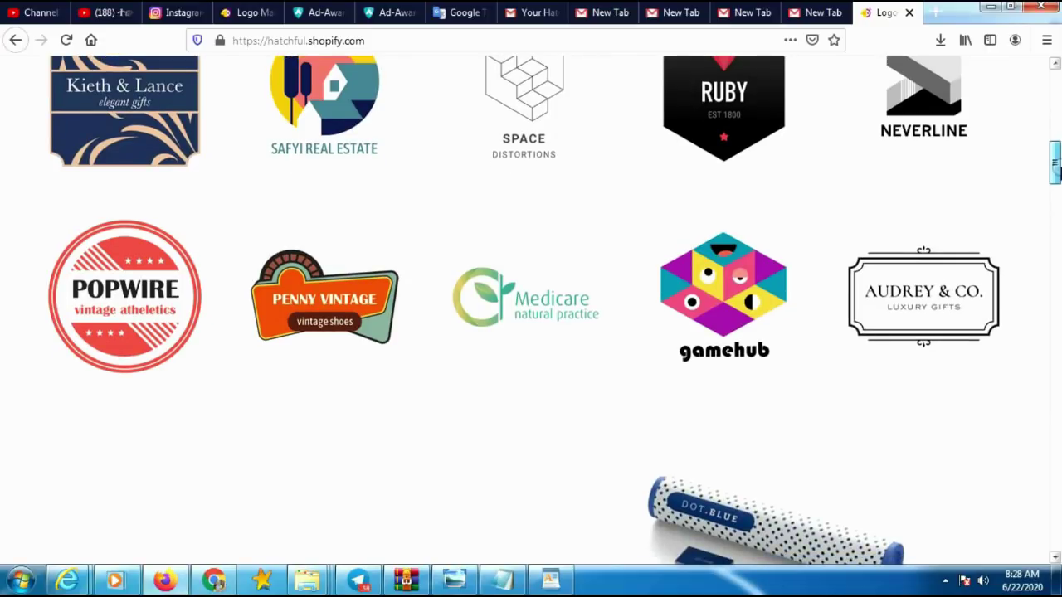
pyautogui.moveTo(1055, 166); pyautogui.dragTo(1055, 87)
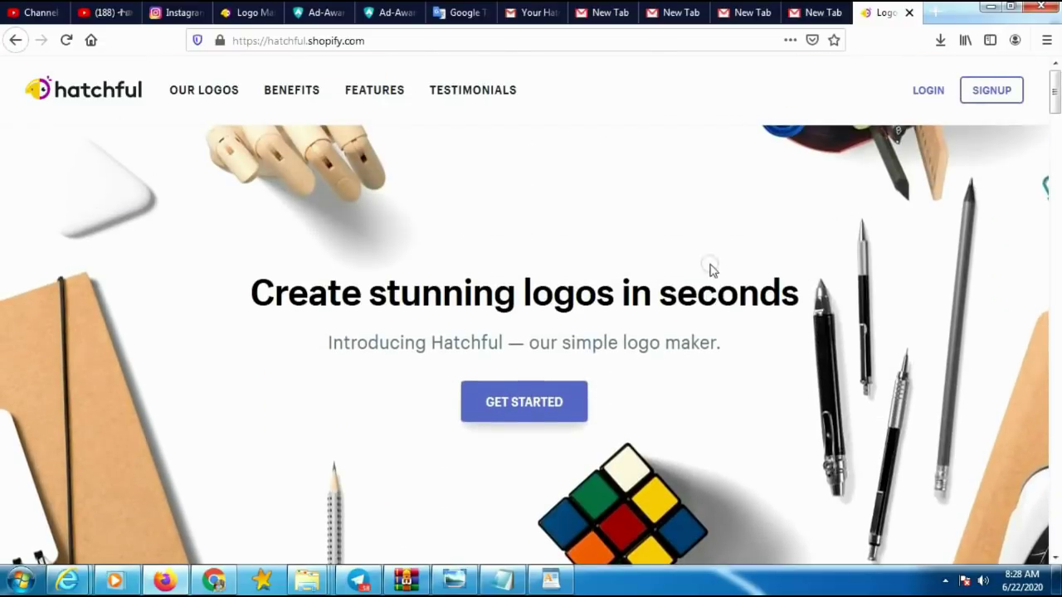
# Step: Restart onboarding, choose Tech instead of Sports and rec, and continue to brand values
pyautogui.click(526, 404)
pyautogui.moveTo(1055, 133)
pyautogui.mouseDown()
pyautogui.moveTo(1055, 260)
pyautogui.moveTo(1057, 236)
pyautogui.mouseUp()
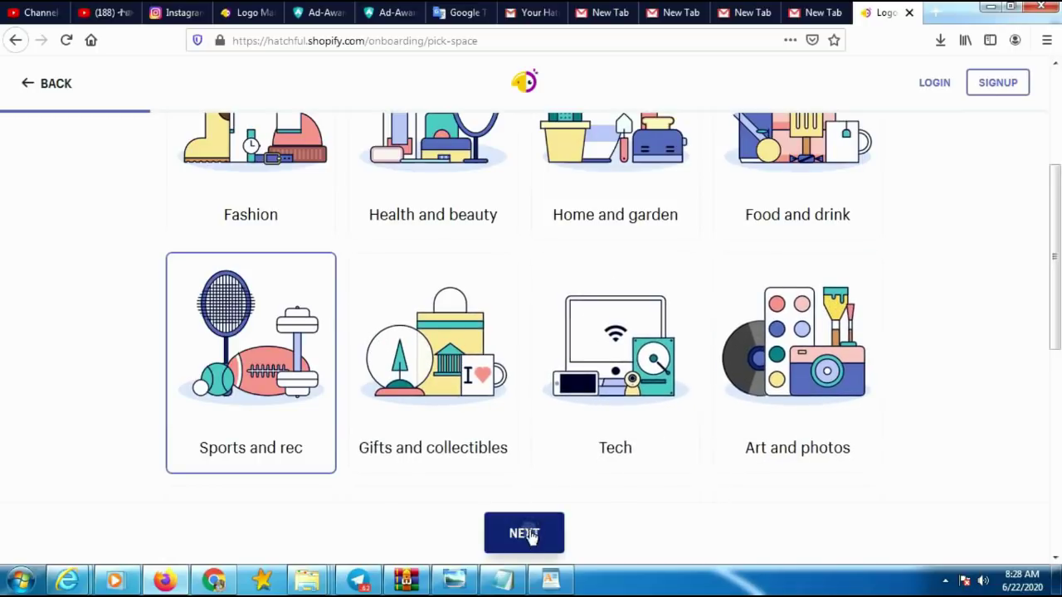
pyautogui.scroll(-4, 1057, 353)
pyautogui.scroll(2, 1057, 332)
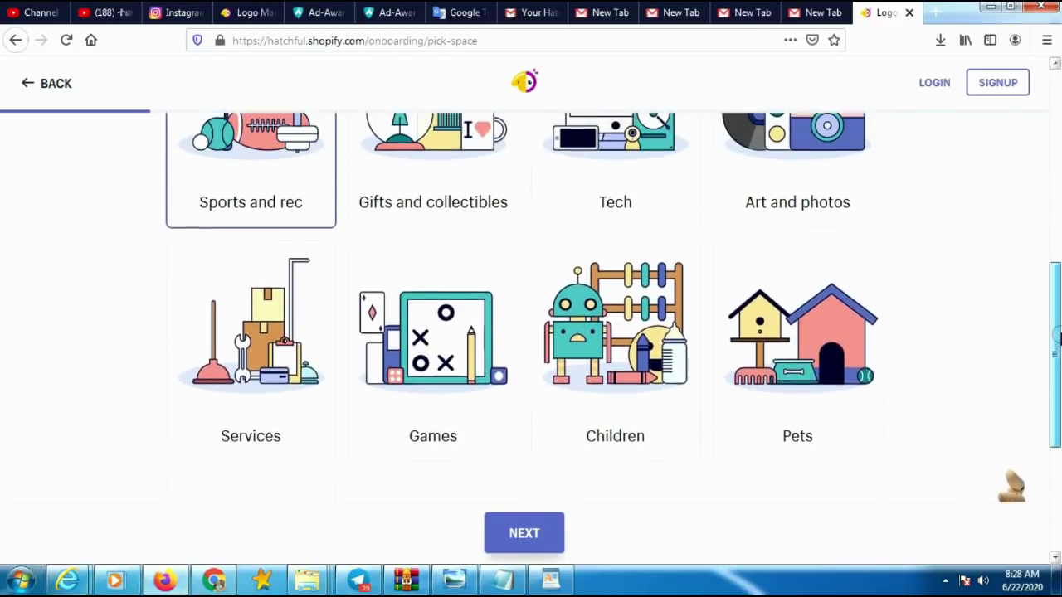
pyautogui.scroll(-4, 1055, 327)
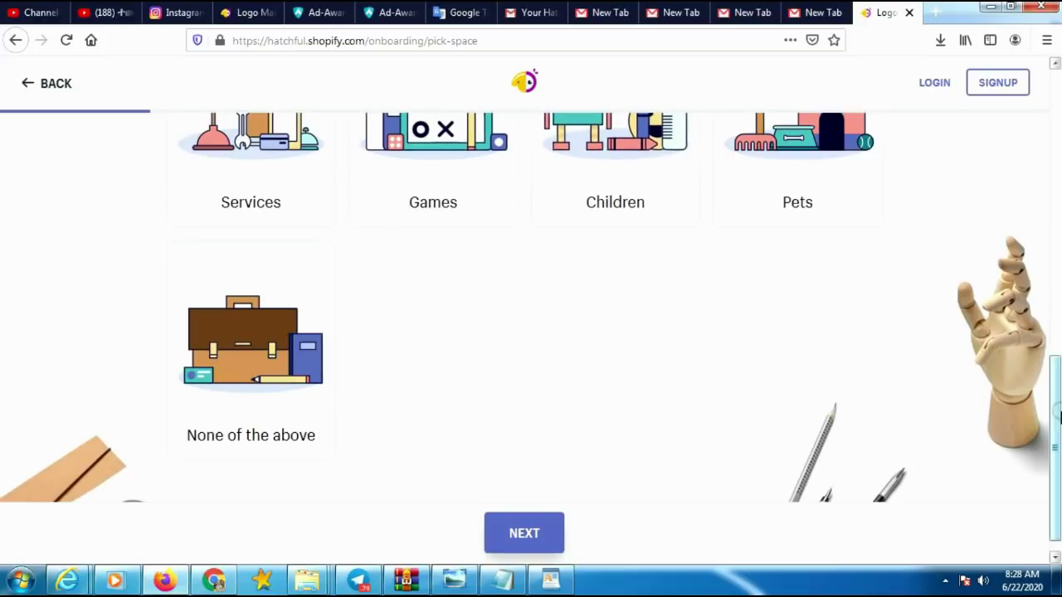
pyautogui.scroll(-1, 912, 208)
pyautogui.scroll(5, 995, 240)
pyautogui.scroll(-3, 1024, 253)
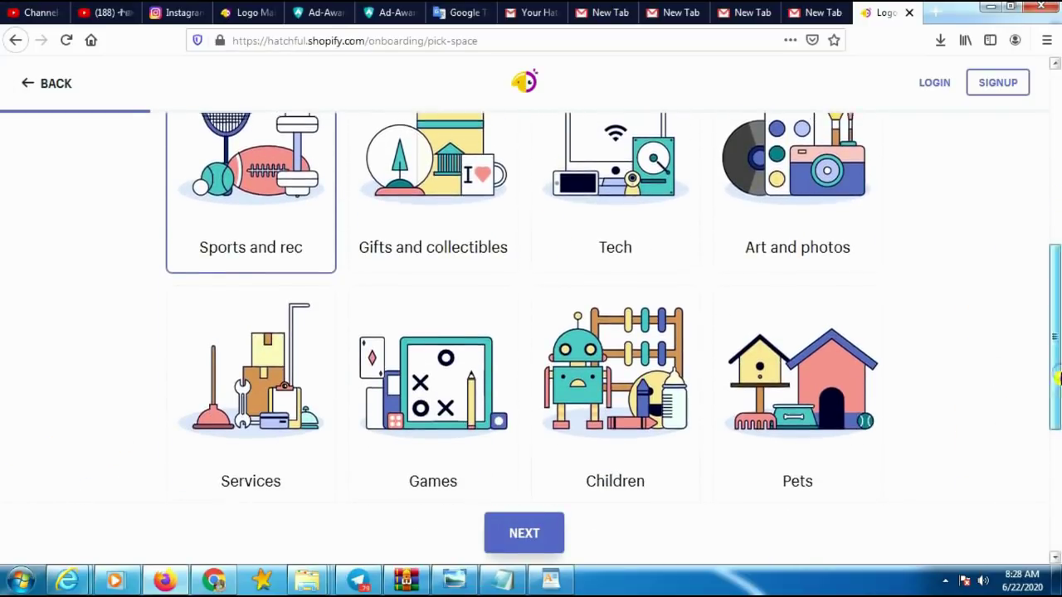
pyautogui.scroll(1, 559, 294)
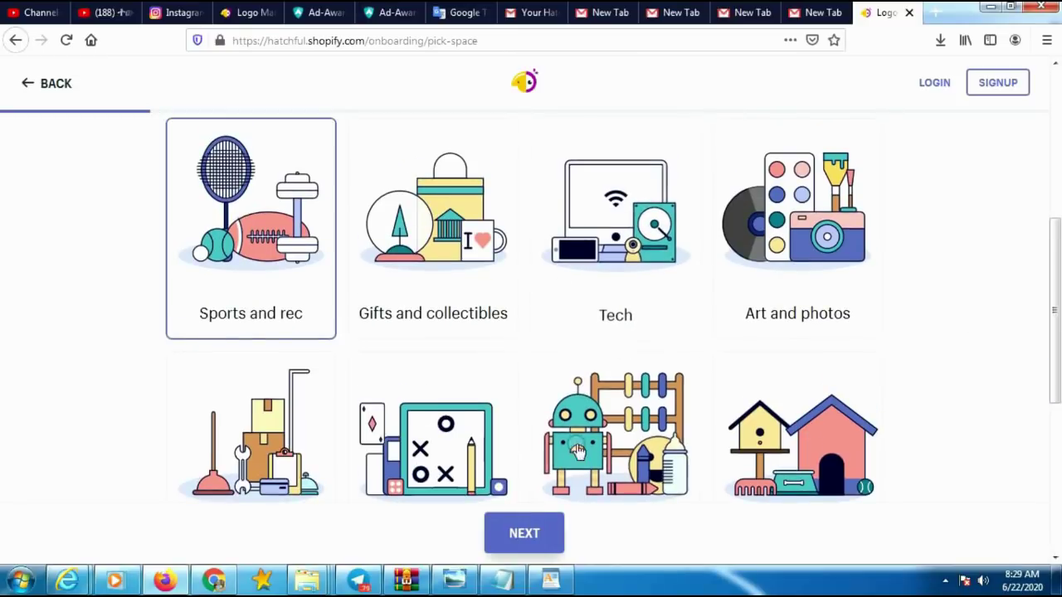
pyautogui.click(605, 308)
pyautogui.click(531, 530)
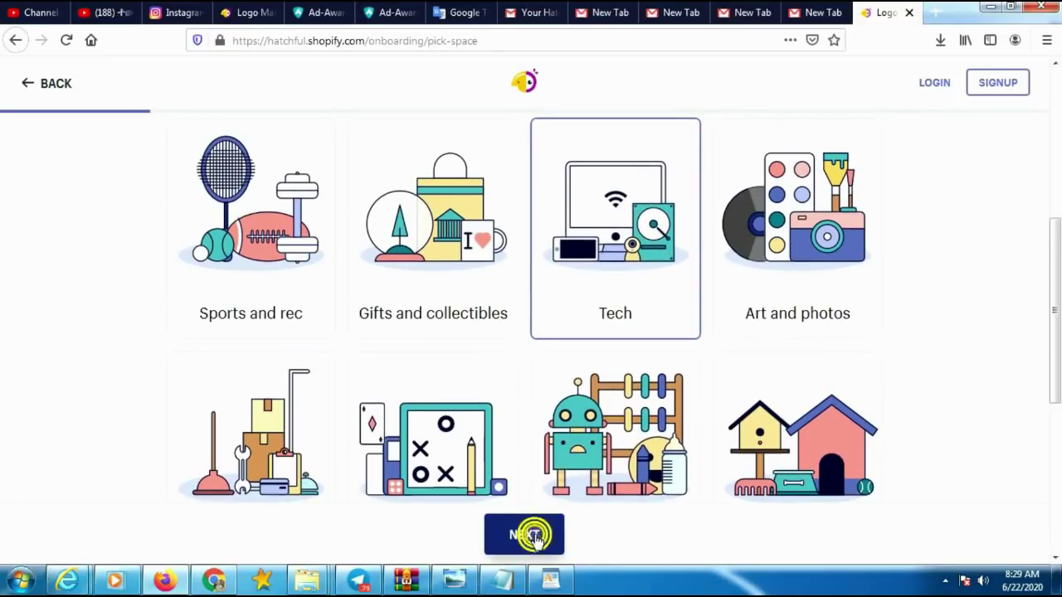
pyautogui.scroll(-3, 1058, 212)
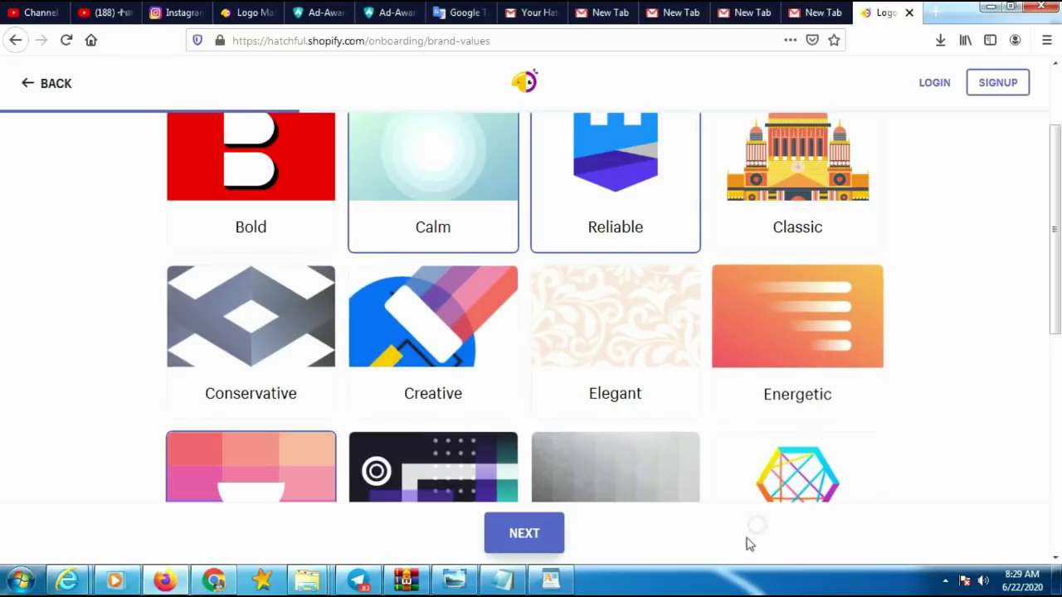
# Step: Try adding Conservative and Innovative as brand values, then proceed to the business name page
pyautogui.click(249, 336)
pyautogui.scroll(-2, 1058, 302)
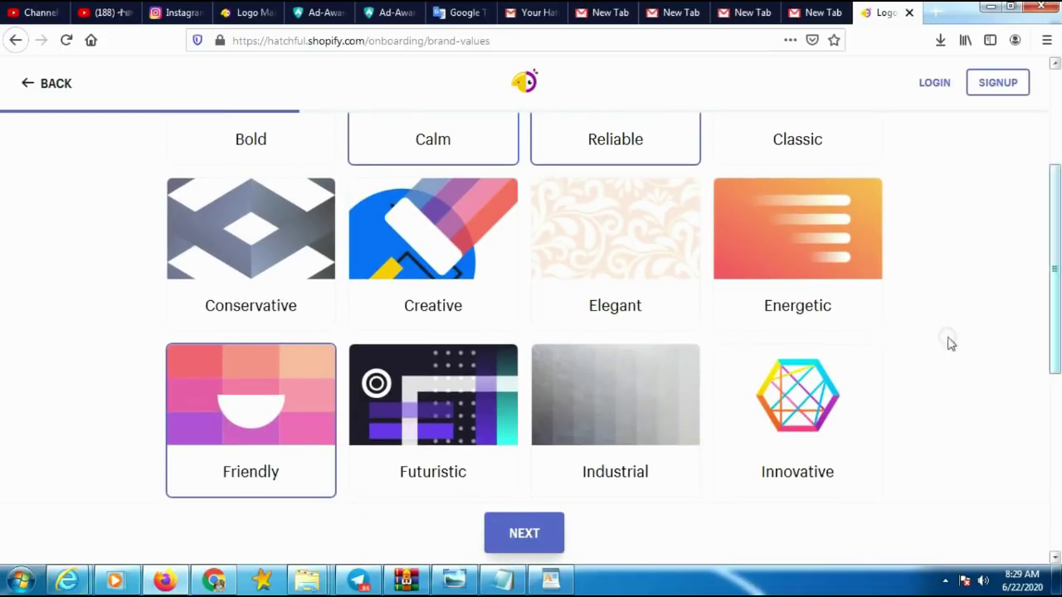
pyautogui.click(811, 404)
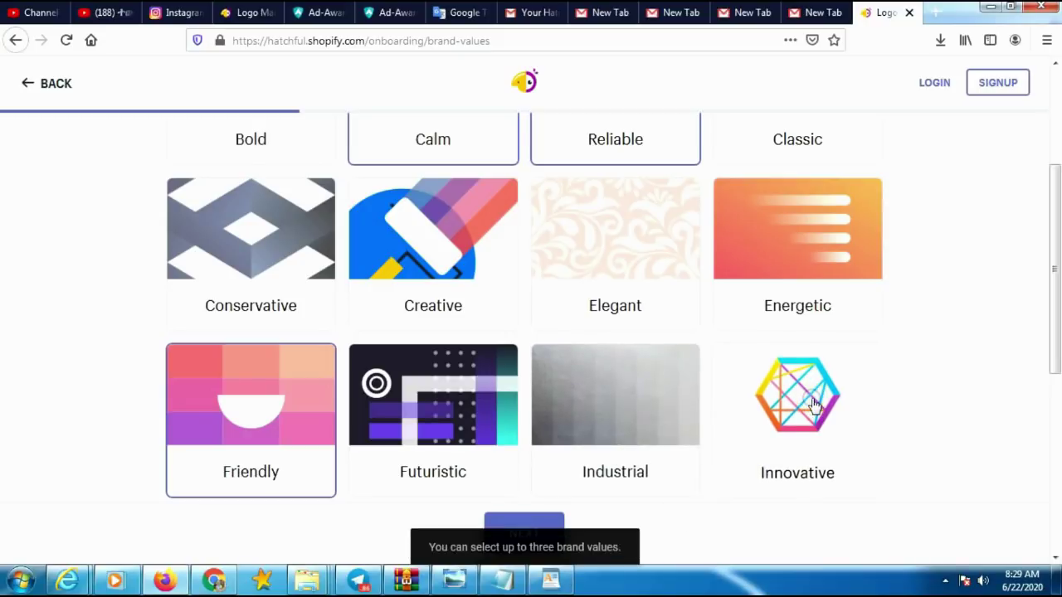
pyautogui.click(523, 532)
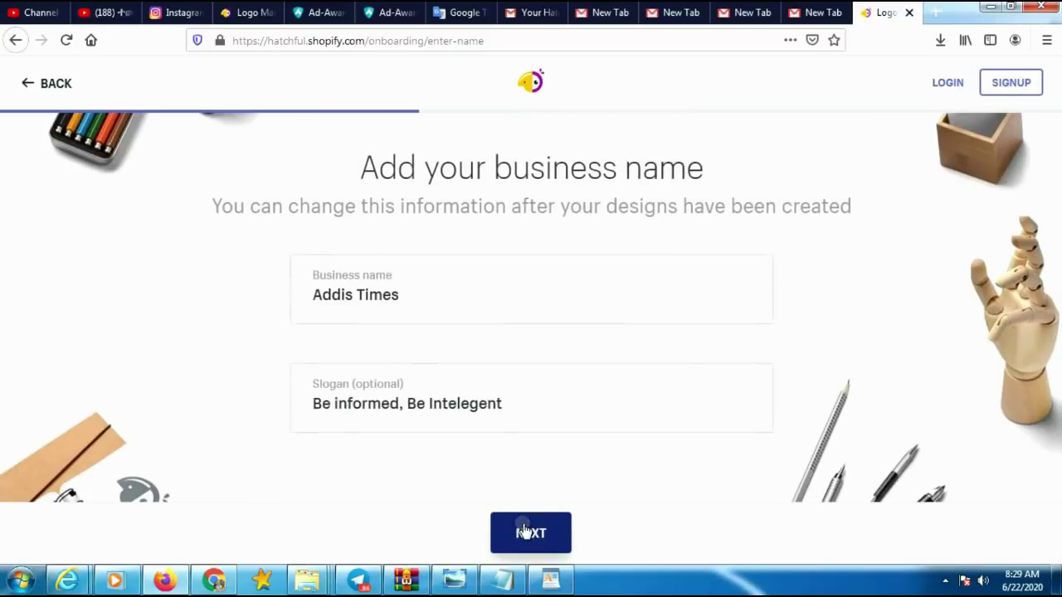
# Step: Copy the bilingual name line from Notepad and select the current business name for replacement
pyautogui.click(415, 301)
pyautogui.moveTo(399, 297); pyautogui.dragTo(240, 308)
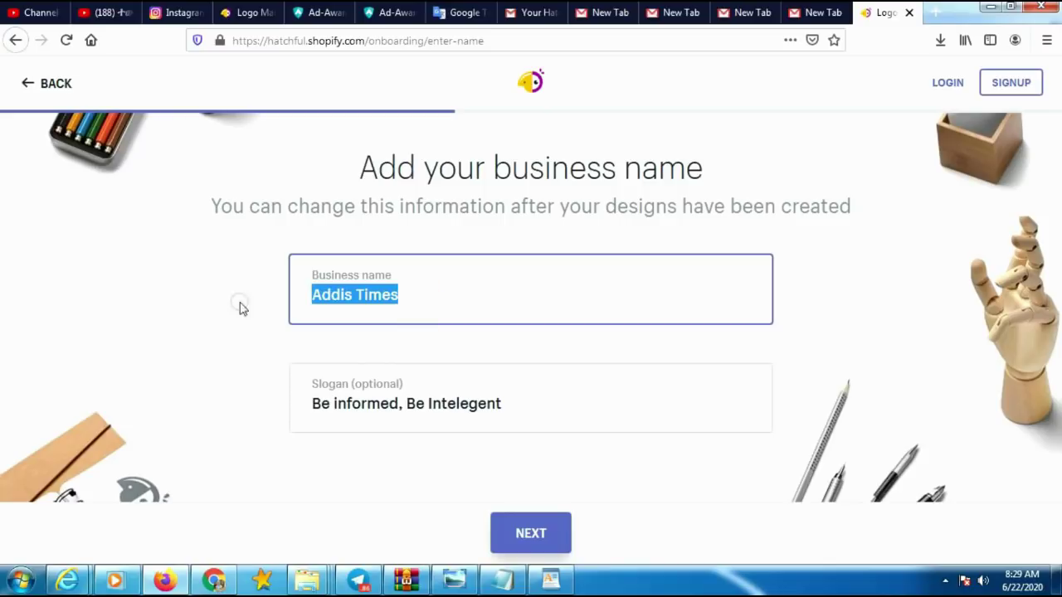
pyautogui.click(555, 406)
pyautogui.click(437, 298)
pyautogui.doubleClick(365, 300)
pyautogui.click(503, 580)
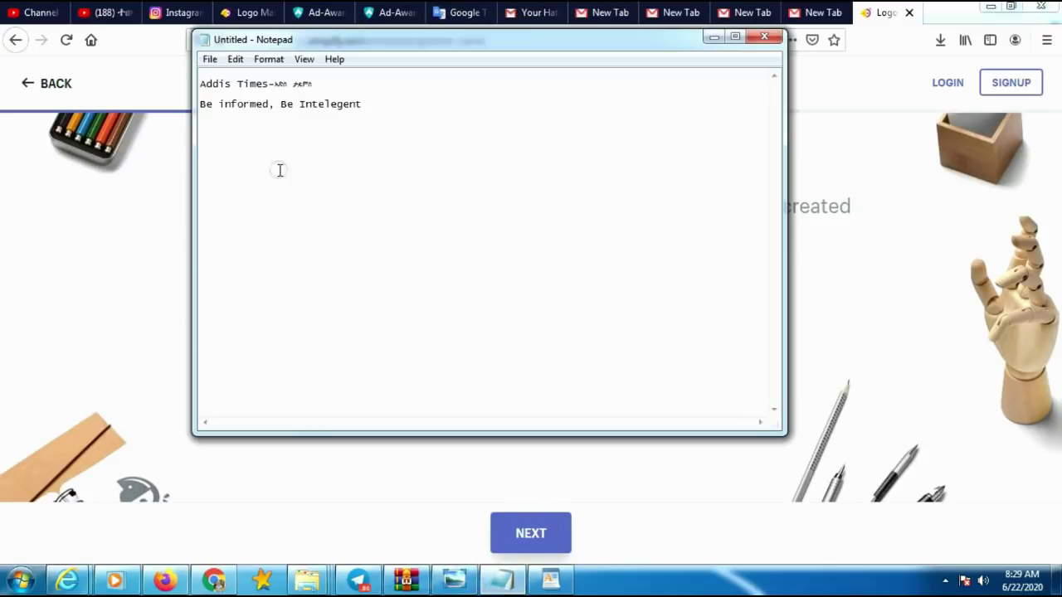
pyautogui.moveTo(319, 76); pyautogui.dragTo(130, 92)
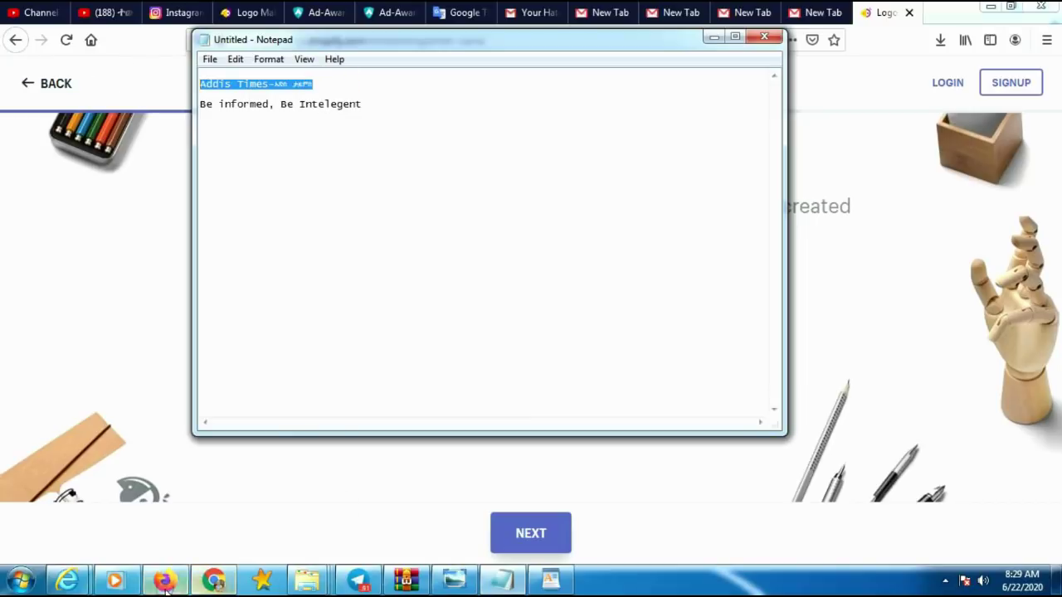
pyautogui.click(165, 583)
pyautogui.moveTo(425, 285); pyautogui.dragTo(278, 297)
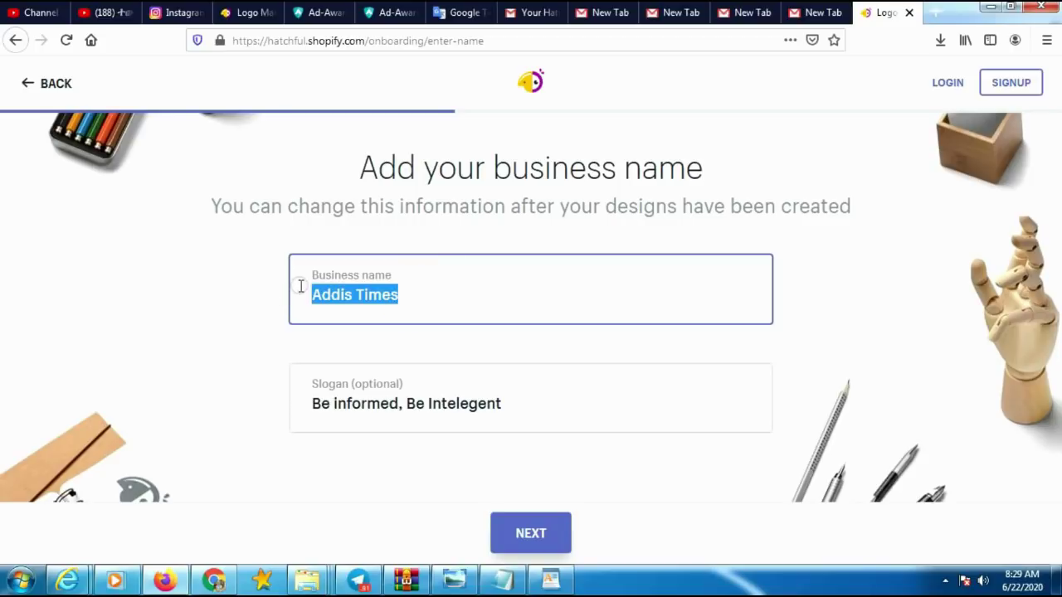
# Step: Paste 'Addis Times-አድስ ታይምስ' as the business name, end the slogan with '!', and continue
pyautogui.write('Addis Times-አድስ ታይምስ')
pyautogui.click(506, 404)
pyautogui.click(512, 295)
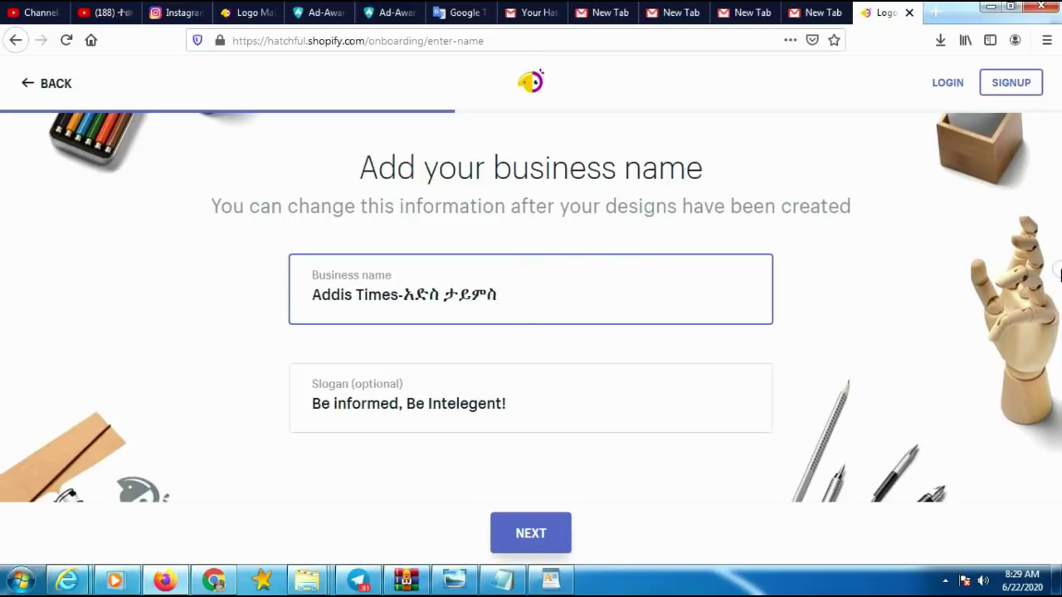
pyautogui.moveTo(375, 168); pyautogui.dragTo(703, 171)
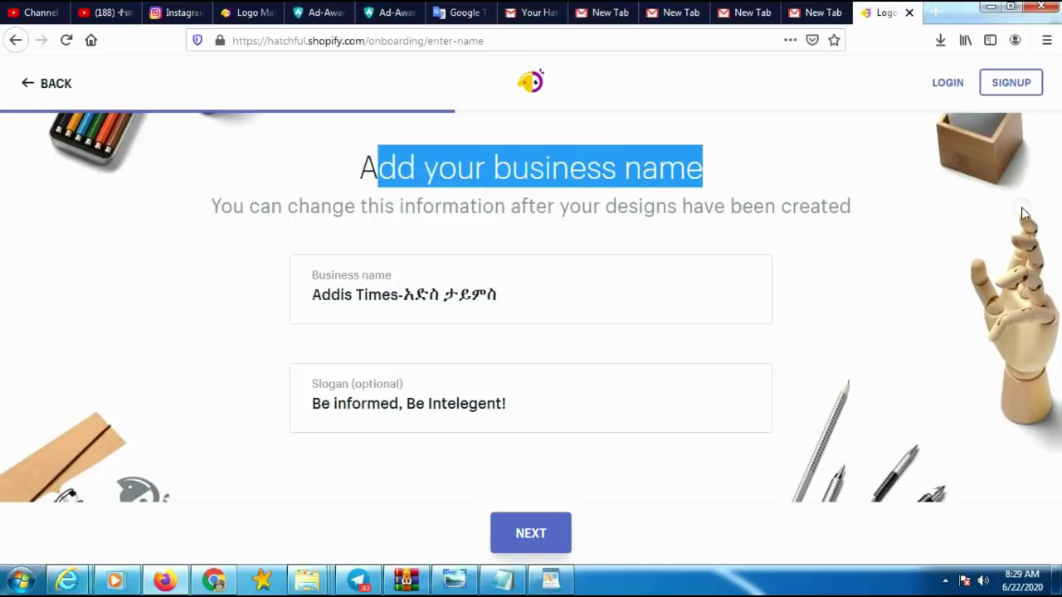
pyautogui.click(530, 540)
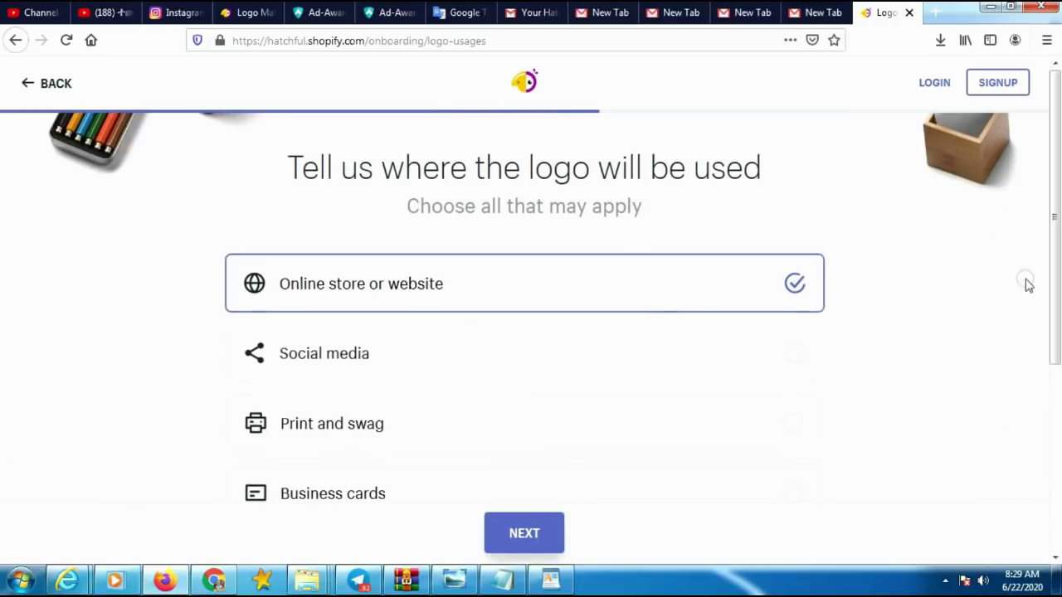
# Step: Tick Social media, Print and swag, Business cards, Large surfaces and Physical stores, then generate logos
pyautogui.scroll(-1, 1026, 284)
pyautogui.click(361, 272)
pyautogui.click(339, 344)
pyautogui.click(417, 419)
pyautogui.click(368, 485)
pyautogui.scroll(-5, 539, 396)
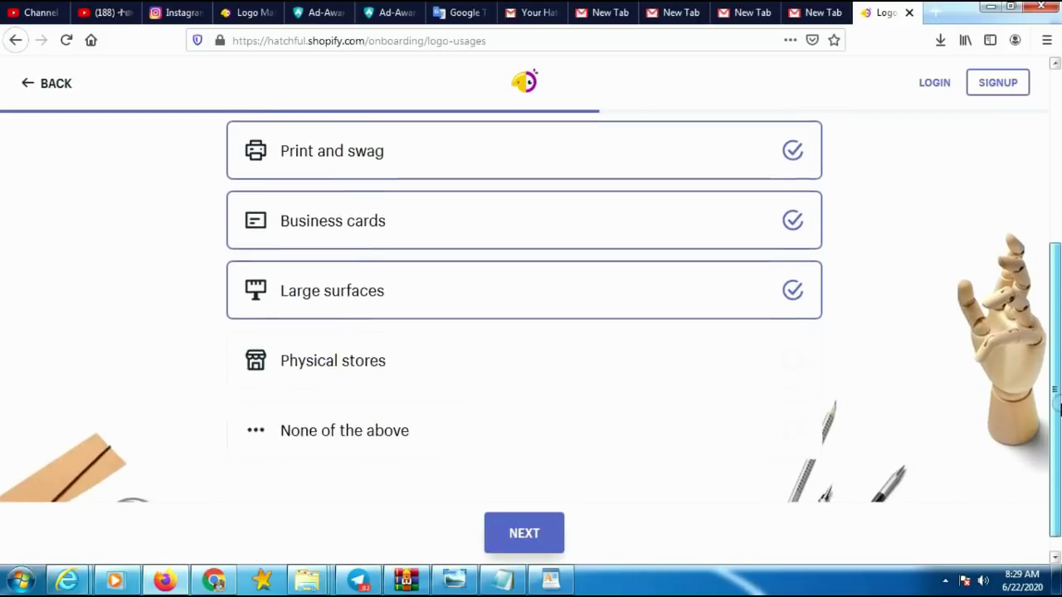
pyautogui.click(409, 352)
pyautogui.moveTo(1054, 398); pyautogui.dragTo(1056, 448)
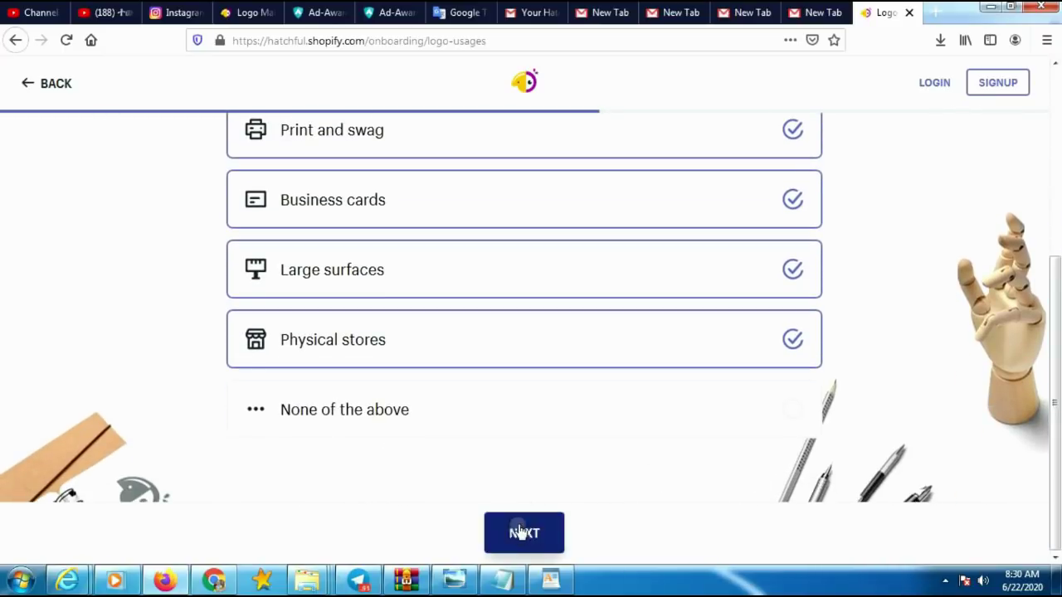
pyautogui.click(519, 537)
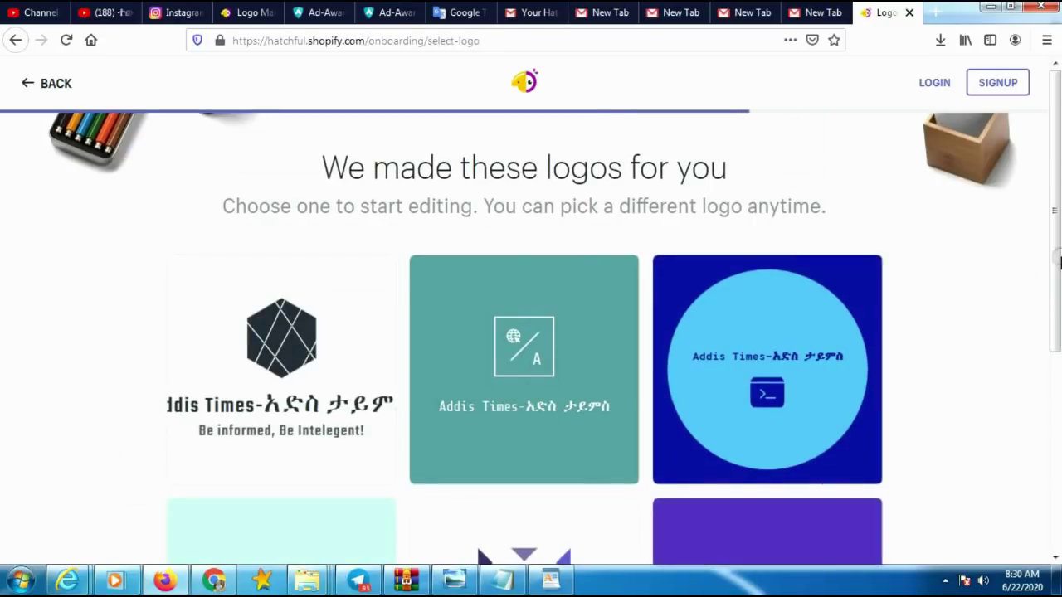
pyautogui.moveTo(1058, 192)
pyautogui.mouseDown()
pyautogui.moveTo(1058, 202)
pyautogui.moveTo(1060, 166)
pyautogui.moveTo(1059, 176)
pyautogui.mouseUp()
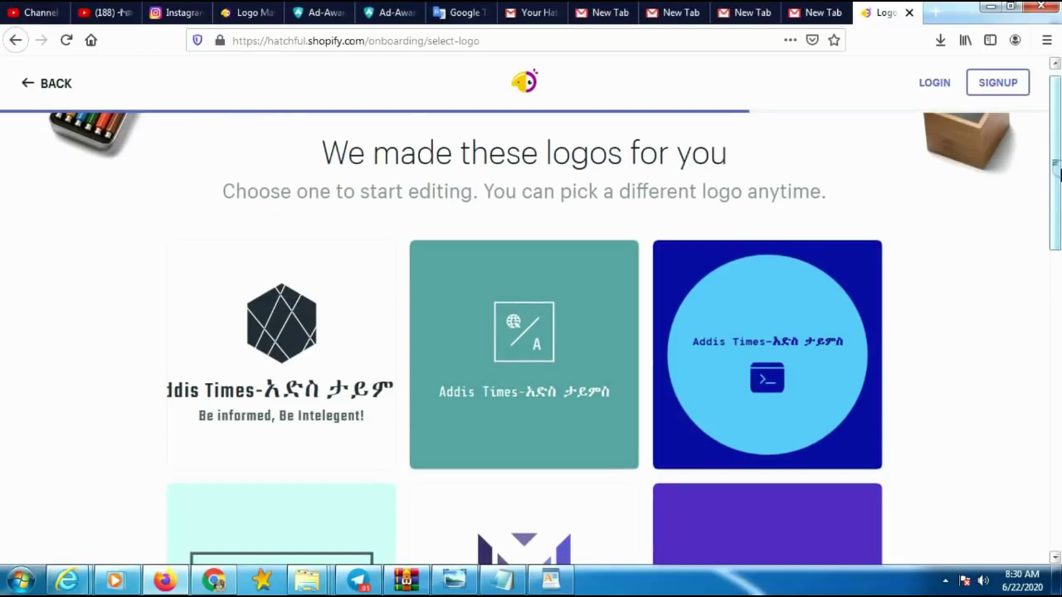
pyautogui.moveTo(316, 177); pyautogui.dragTo(817, 161)
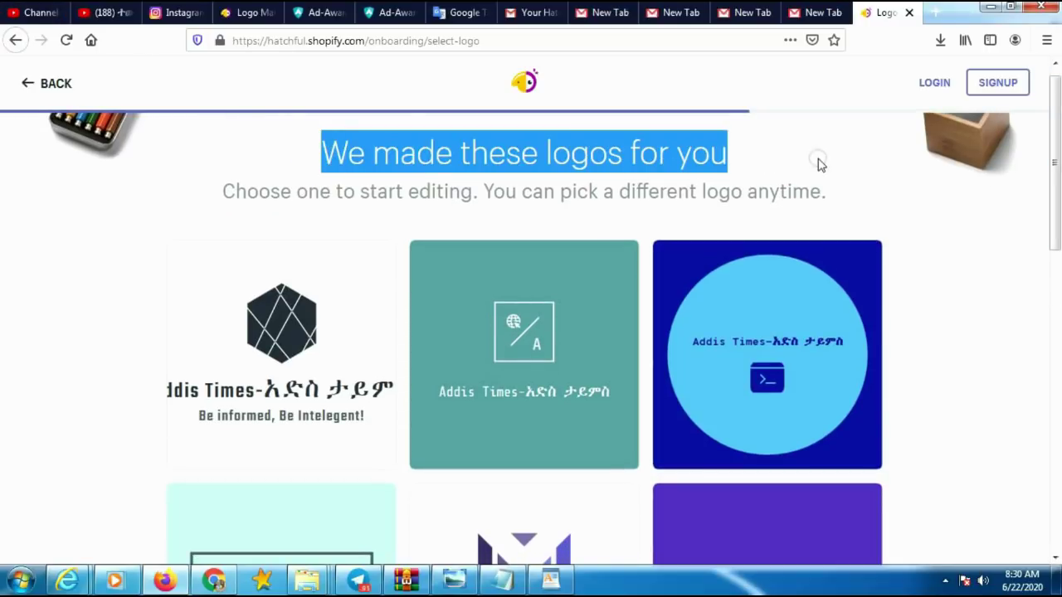
pyautogui.click(813, 166)
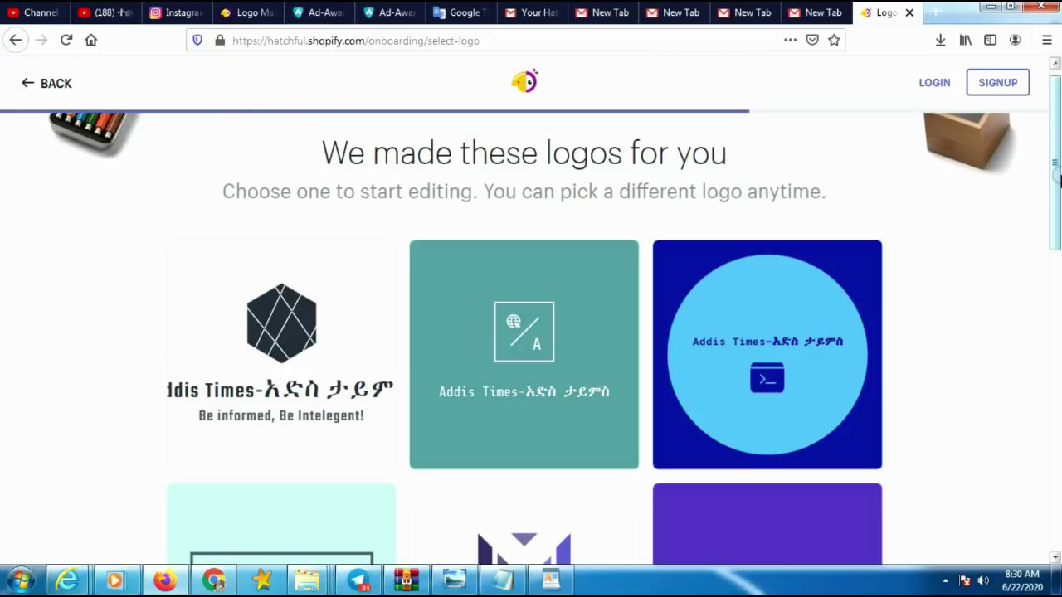
pyautogui.moveTo(1058, 178); pyautogui.dragTo(1055, 469)
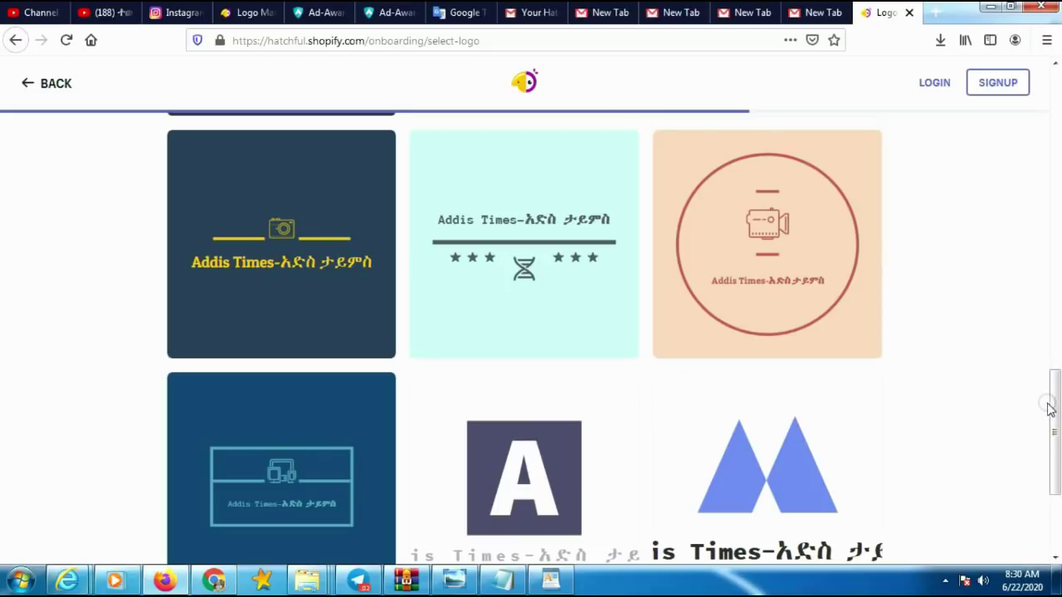
pyautogui.moveTo(1056, 402); pyautogui.dragTo(1056, 528)
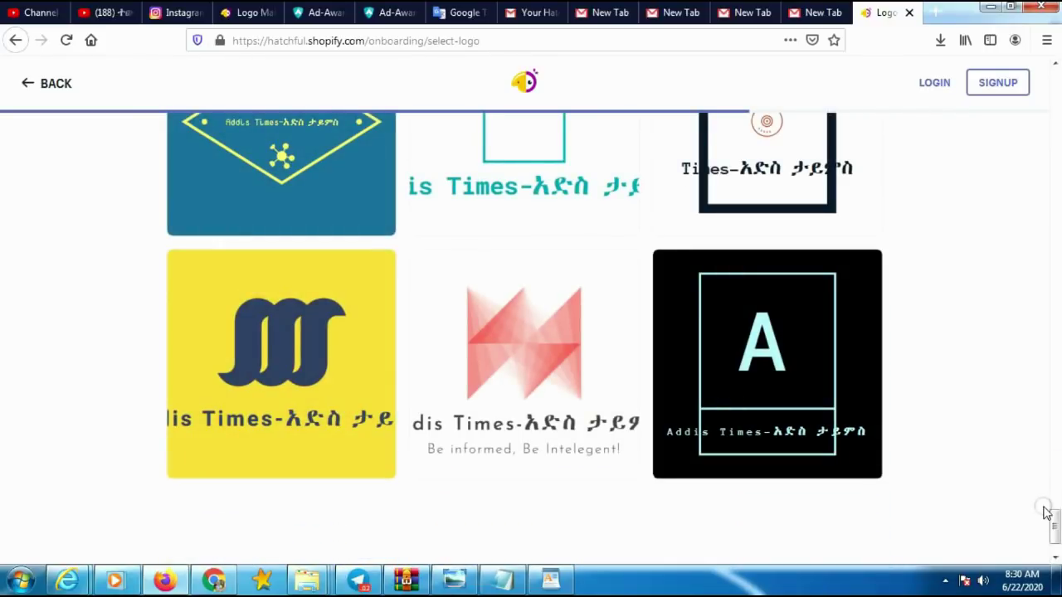
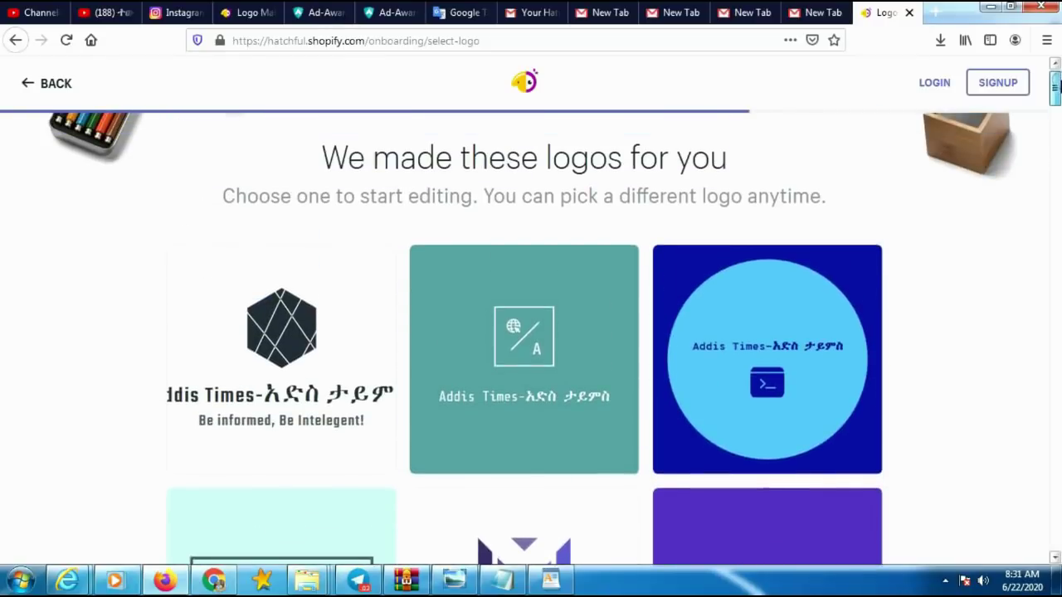
pyautogui.click(39, 86)
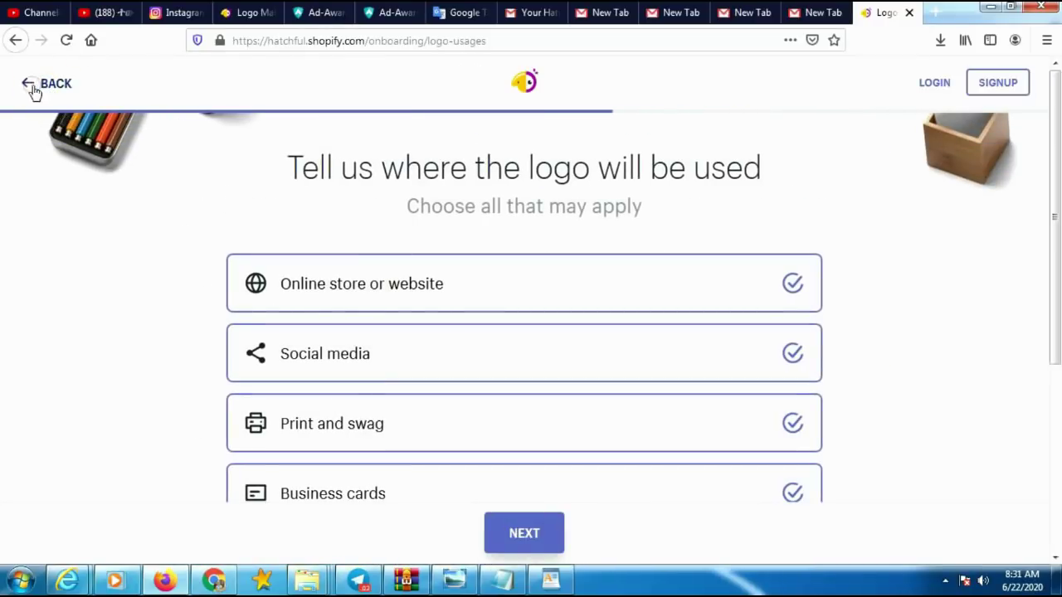
pyautogui.click(30, 86)
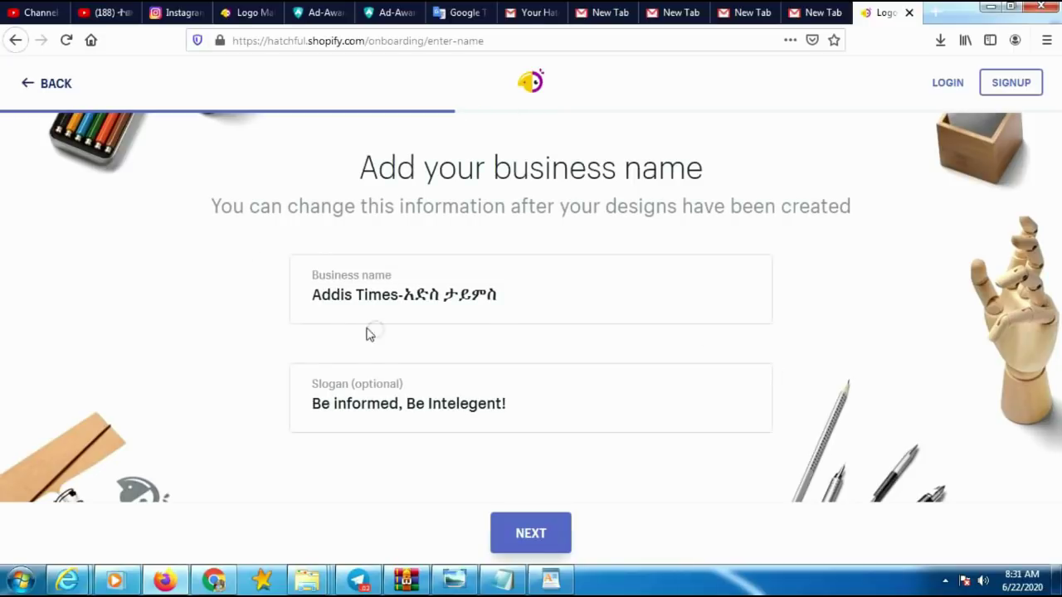
pyautogui.click(48, 84)
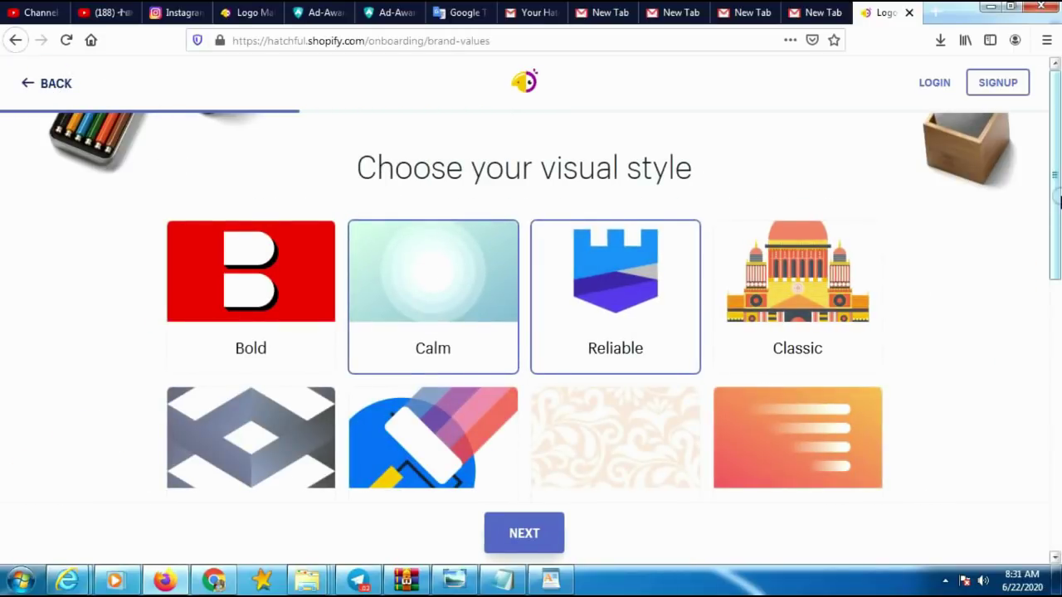
pyautogui.scroll(-4, 1058, 278)
pyautogui.scroll(1, 794, 273)
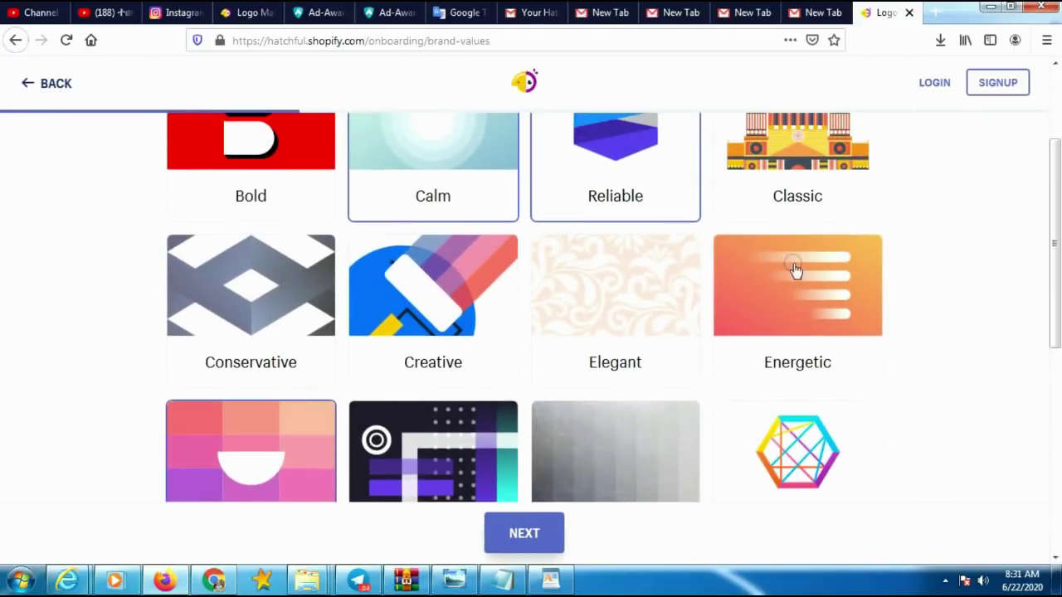
pyautogui.scroll(2, 1058, 197)
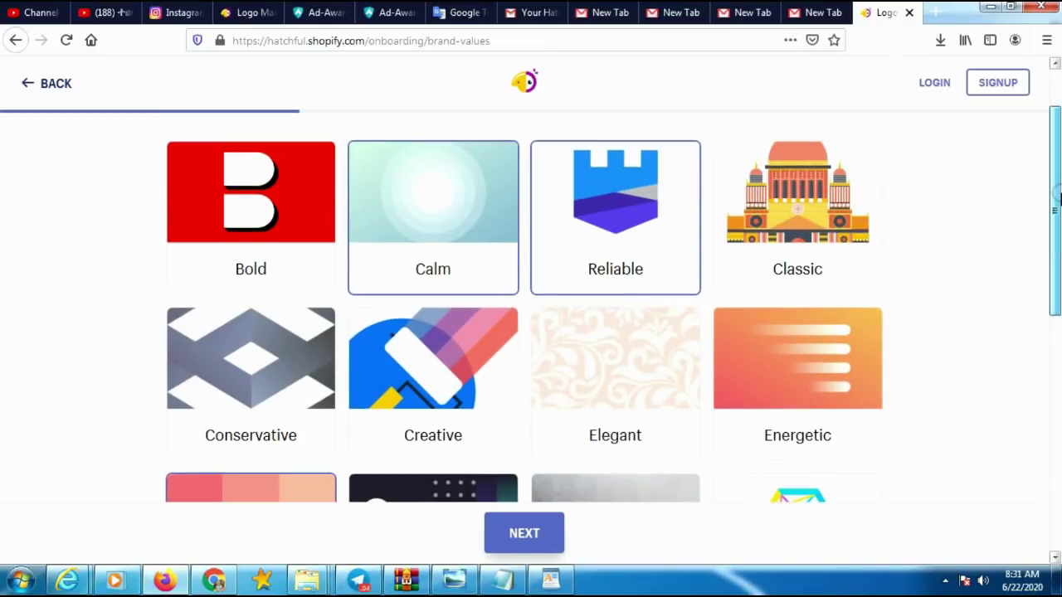
pyautogui.click(801, 223)
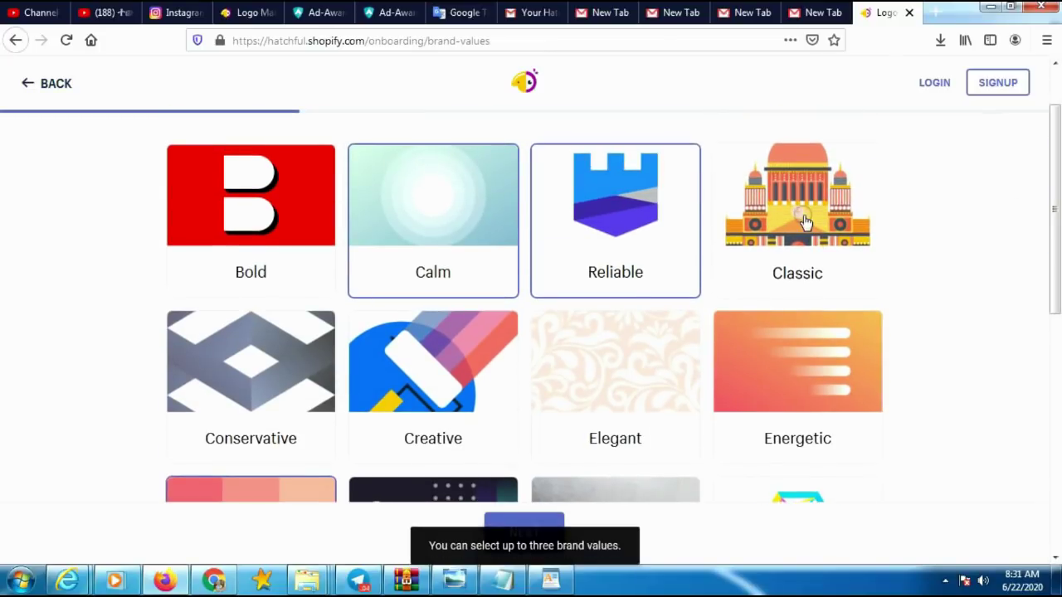
pyautogui.click(528, 524)
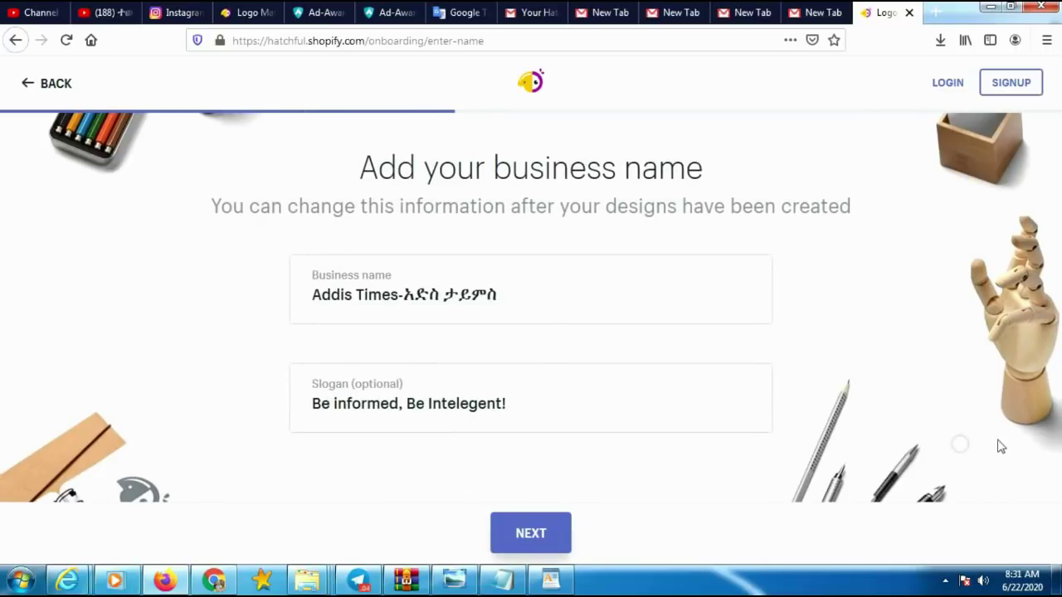
pyautogui.click(506, 533)
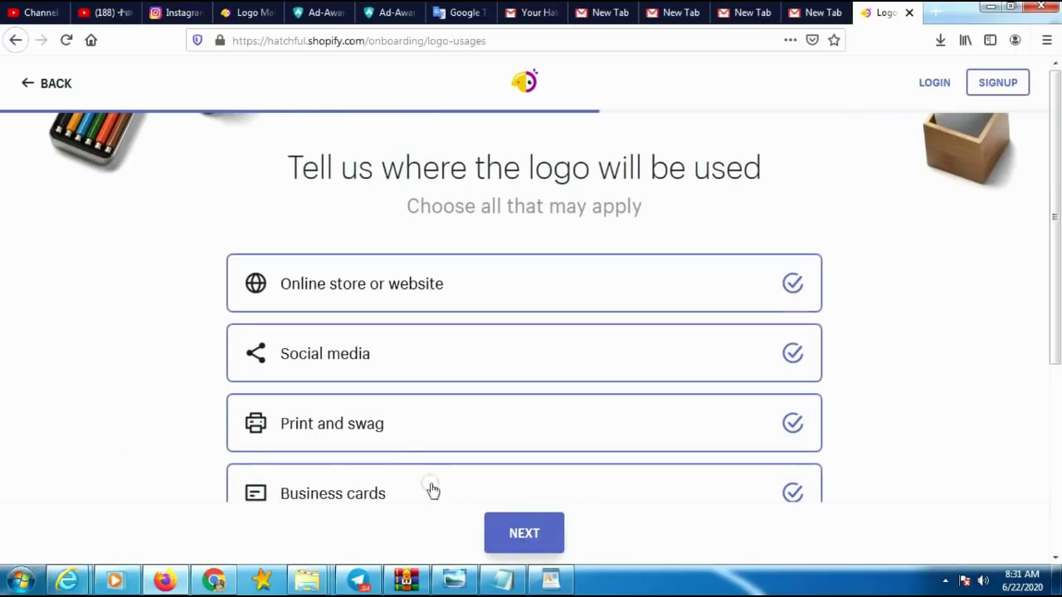
pyautogui.click(526, 531)
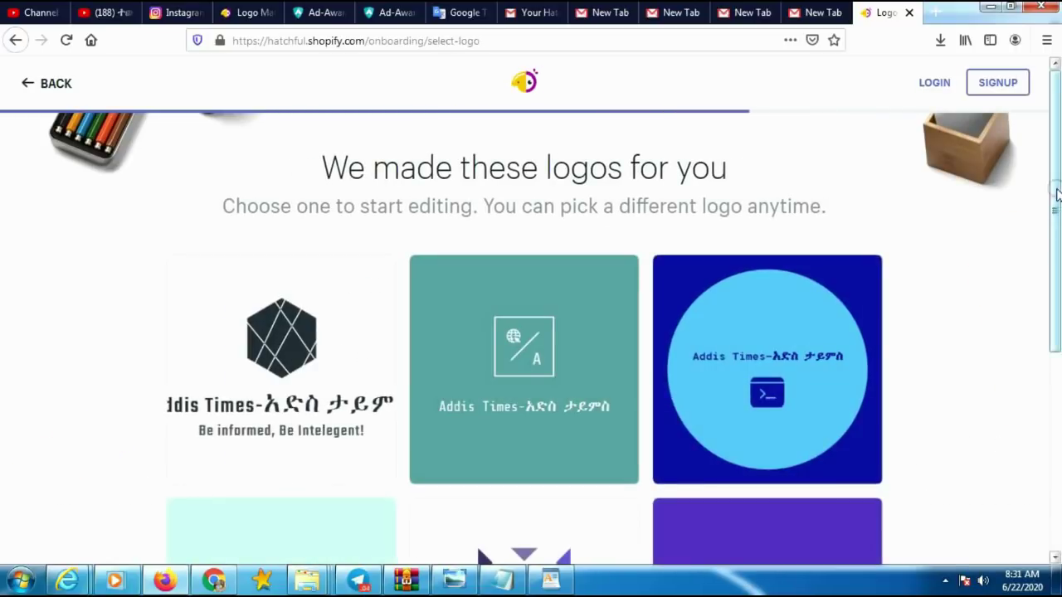
# Step: Scroll the logo gallery and open the red winged 'A' Addis Times design in the editor
pyautogui.moveTo(1059, 163); pyautogui.dragTo(1045, 504)
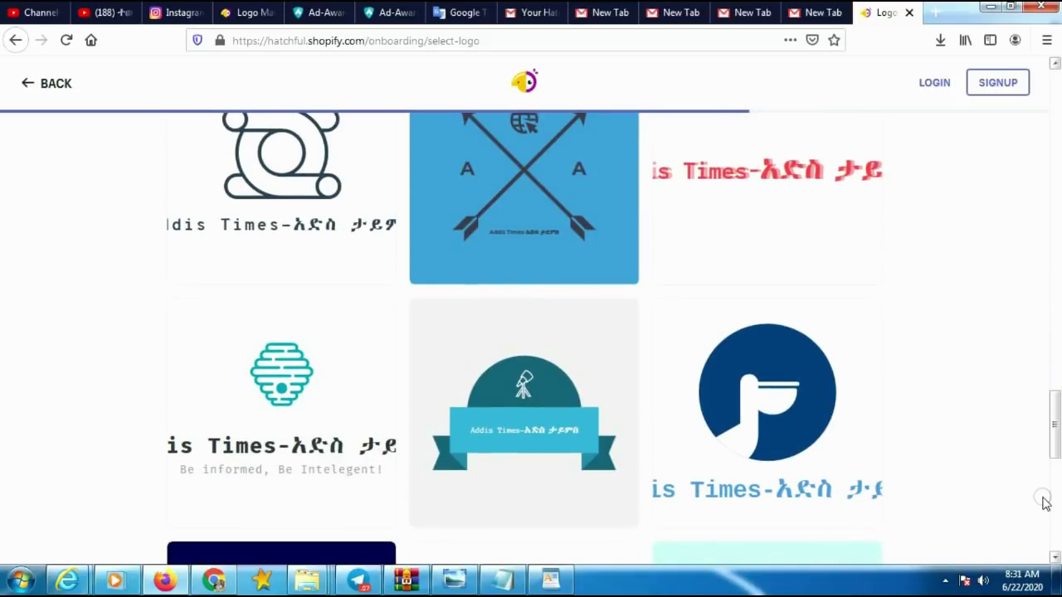
pyautogui.moveTo(1051, 452); pyautogui.dragTo(1058, 402)
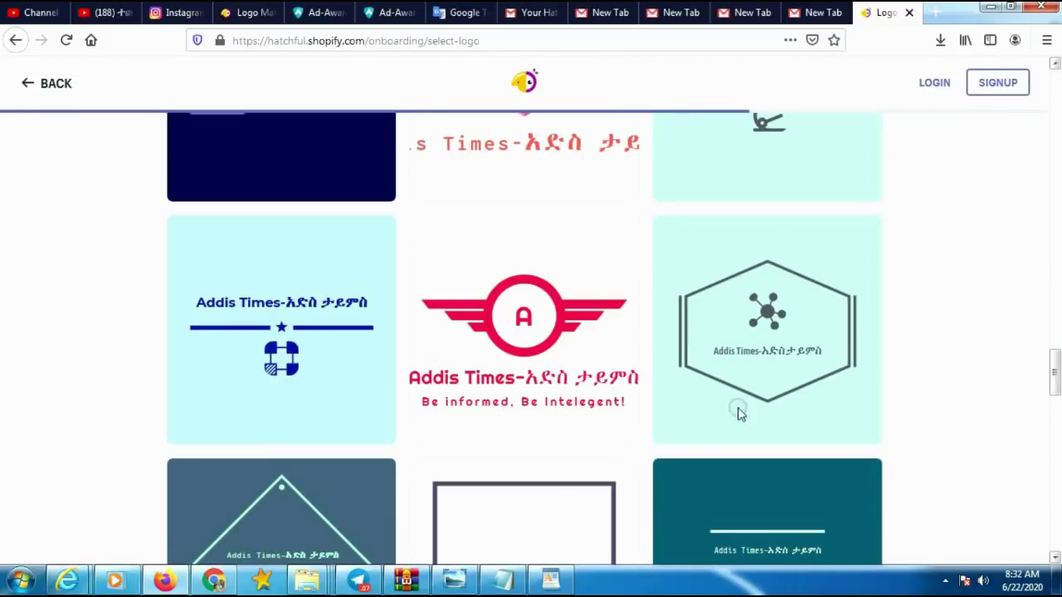
pyautogui.click(557, 326)
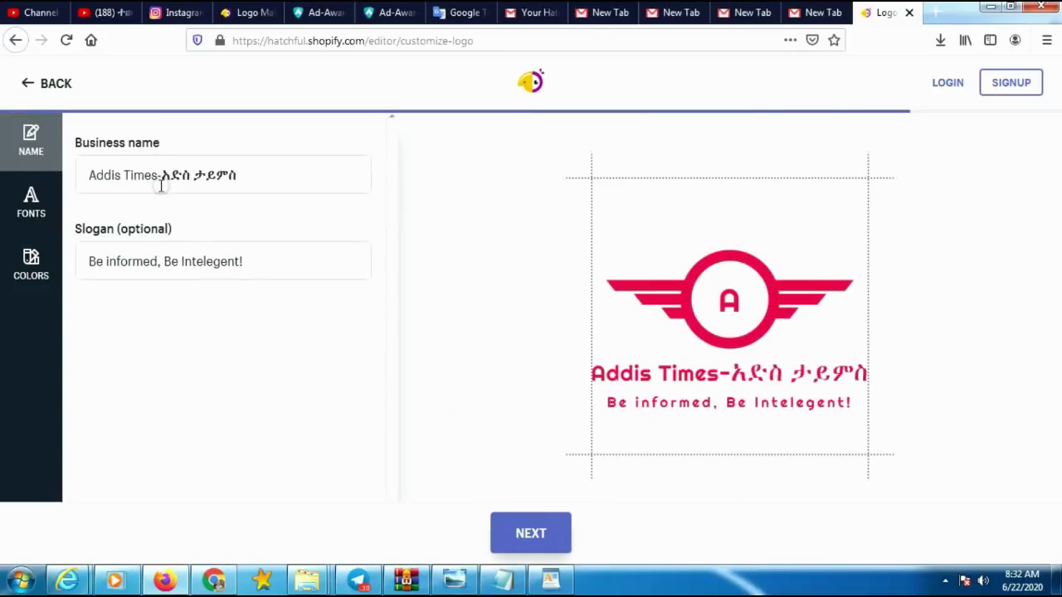
# Step: Keep the name 'Addis Times' and slogan 'Be informed, Be Intelegent!' unchanged and finish editing
pyautogui.click(290, 182)
pyautogui.moveTo(271, 261); pyautogui.dragTo(77, 260)
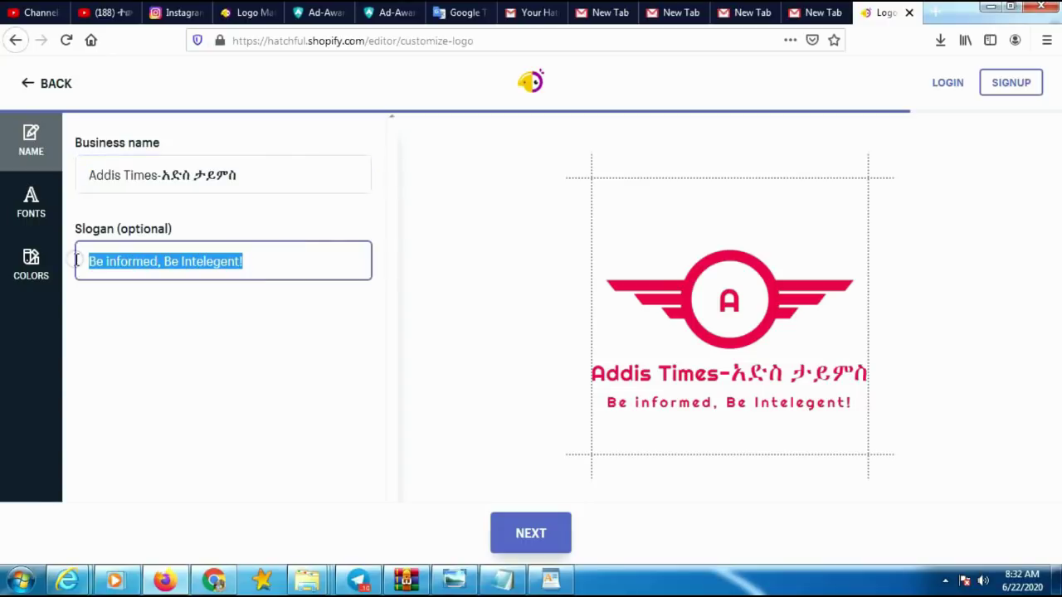
pyautogui.click(455, 239)
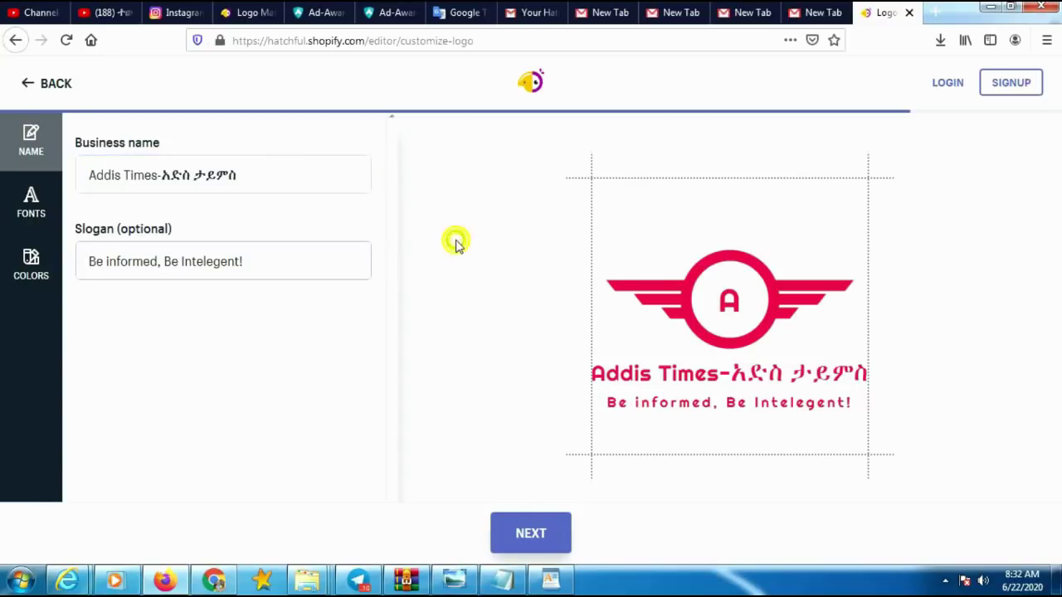
pyautogui.click(522, 528)
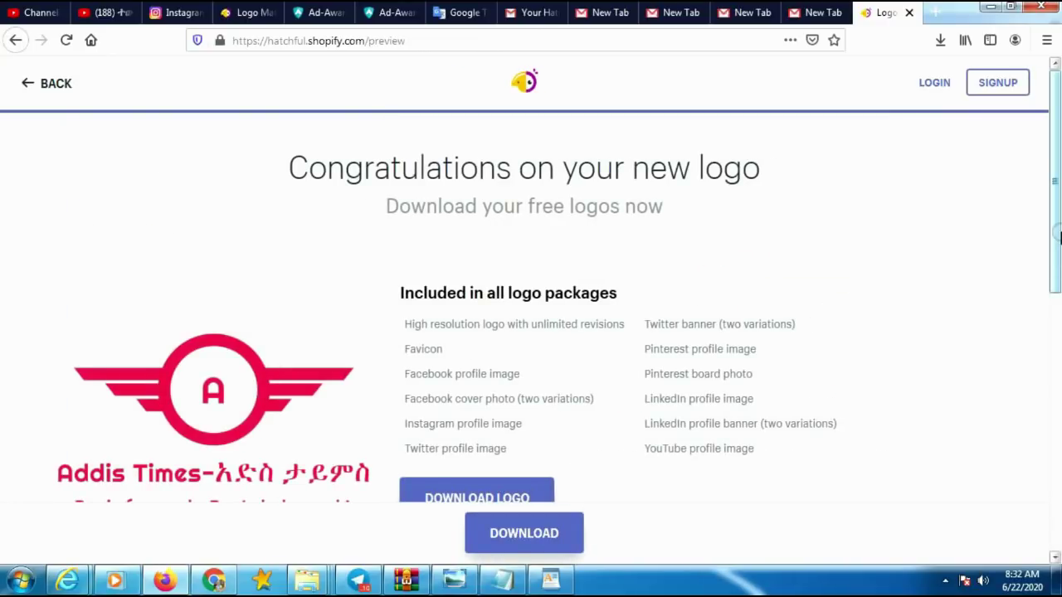
# Step: Request the logo download from the congratulations page
pyautogui.moveTo(284, 160); pyautogui.dragTo(860, 191)
pyautogui.click(861, 192)
pyautogui.scroll(-2, 1056, 237)
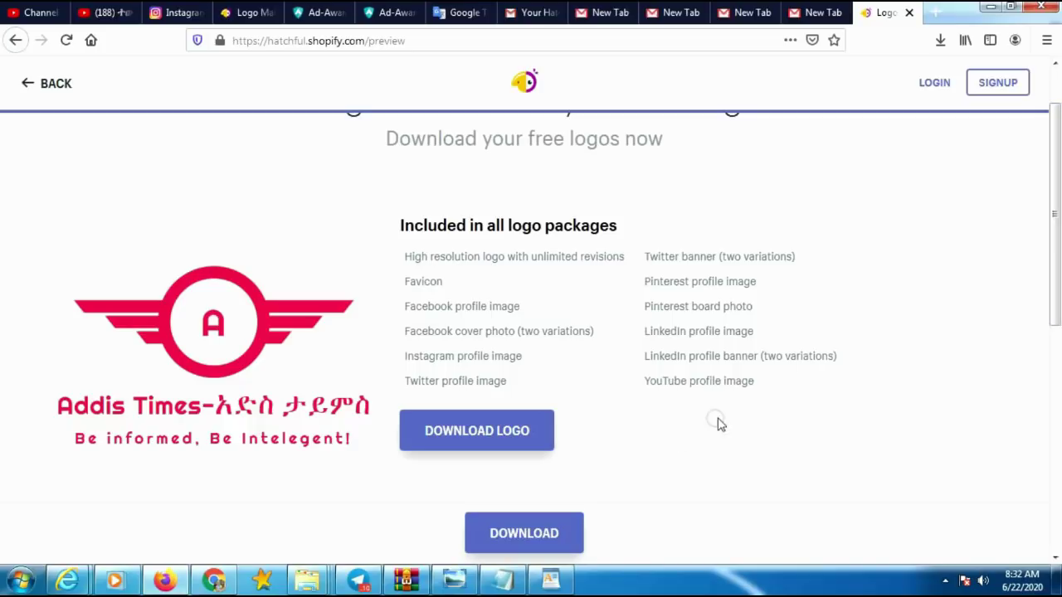
pyautogui.click(685, 384)
pyautogui.click(545, 417)
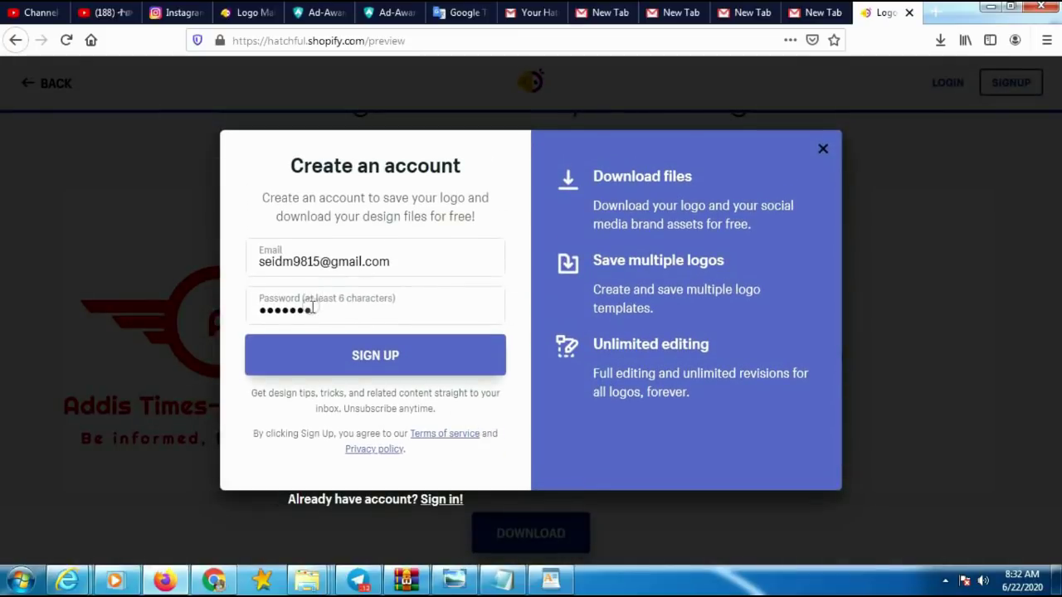
# Step: Re-enter the account password in the sign-up form, then close that form
pyautogui.moveTo(314, 308); pyautogui.dragTo(192, 303)
pyautogui.press('BackSpace')
pyautogui.tripleClick(407, 257)
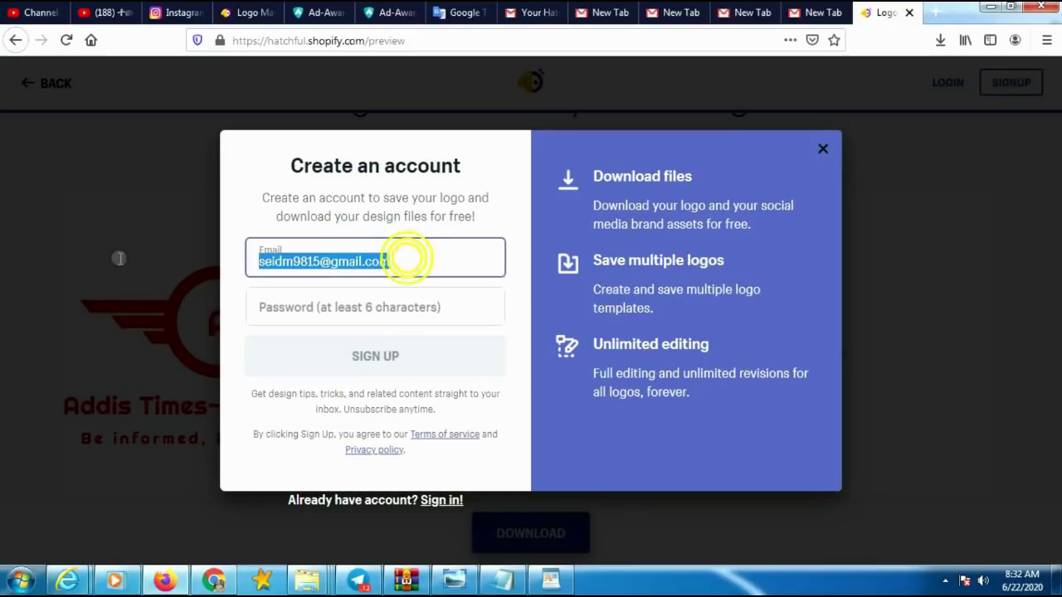
pyautogui.click(284, 304)
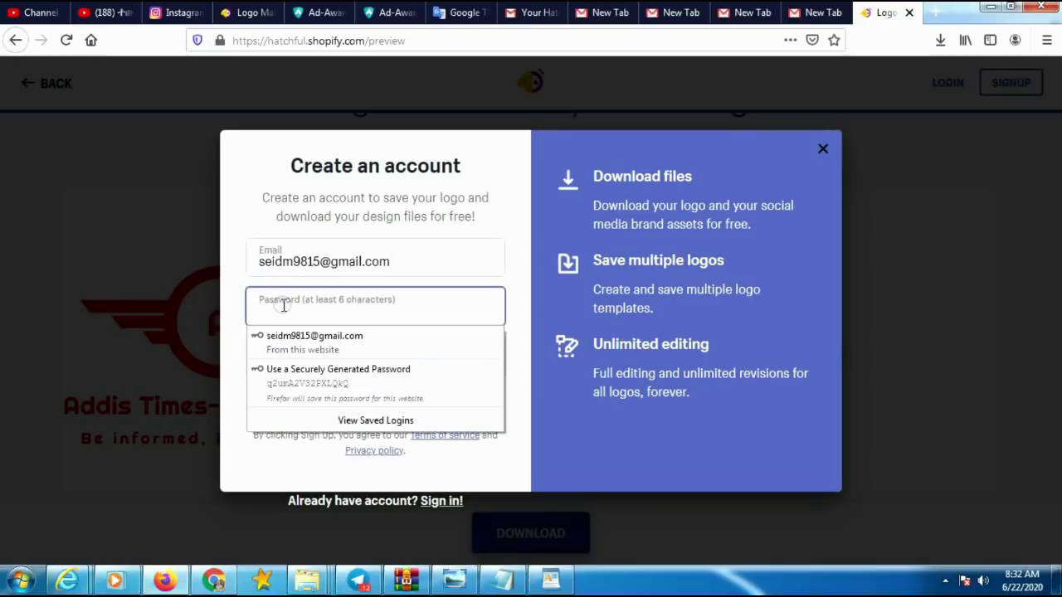
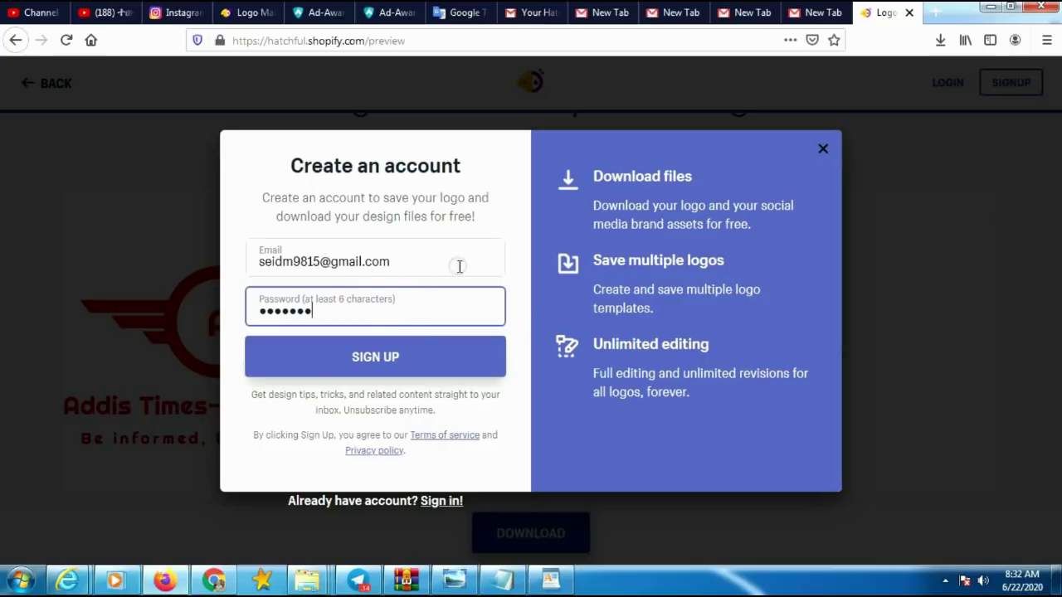
pyautogui.click(822, 150)
# Step: Log in to the existing Hatchful account with its password
pyautogui.click(945, 83)
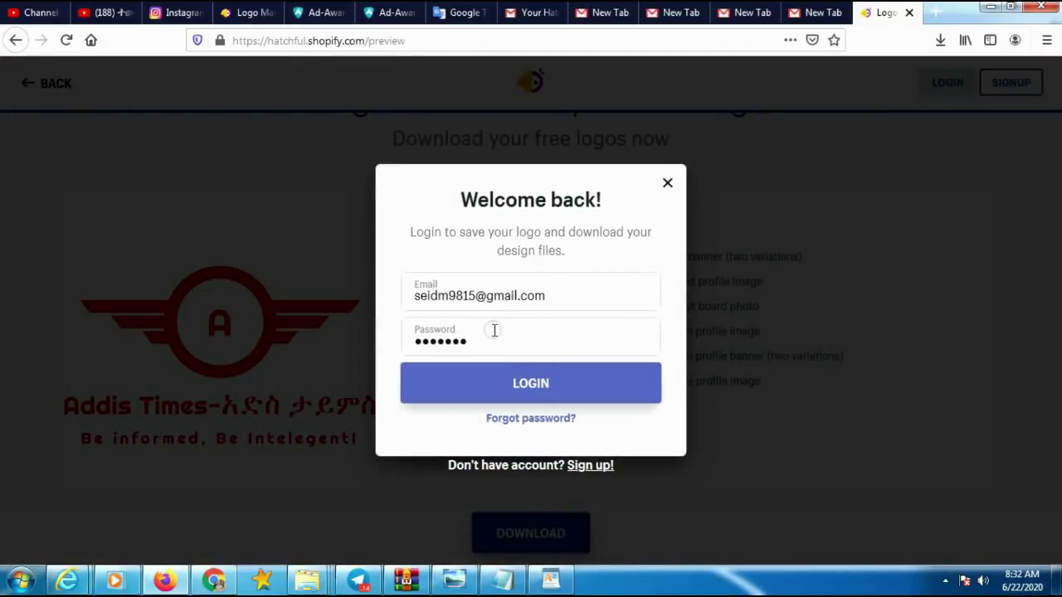
pyautogui.moveTo(476, 338); pyautogui.dragTo(323, 340)
pyautogui.press('BackSpace')
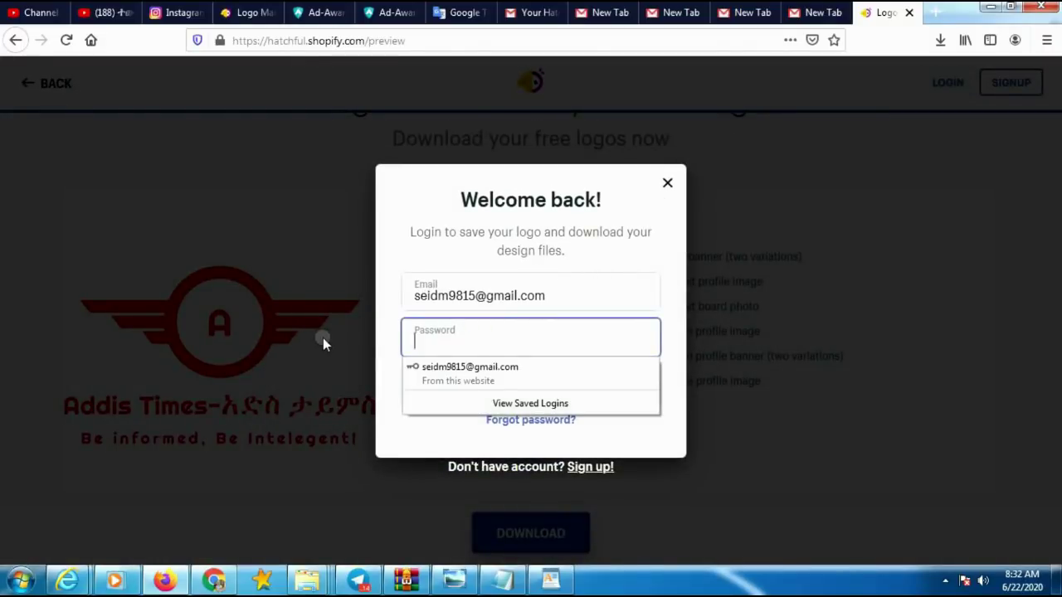
pyautogui.write('*******')
pyautogui.click(485, 441)
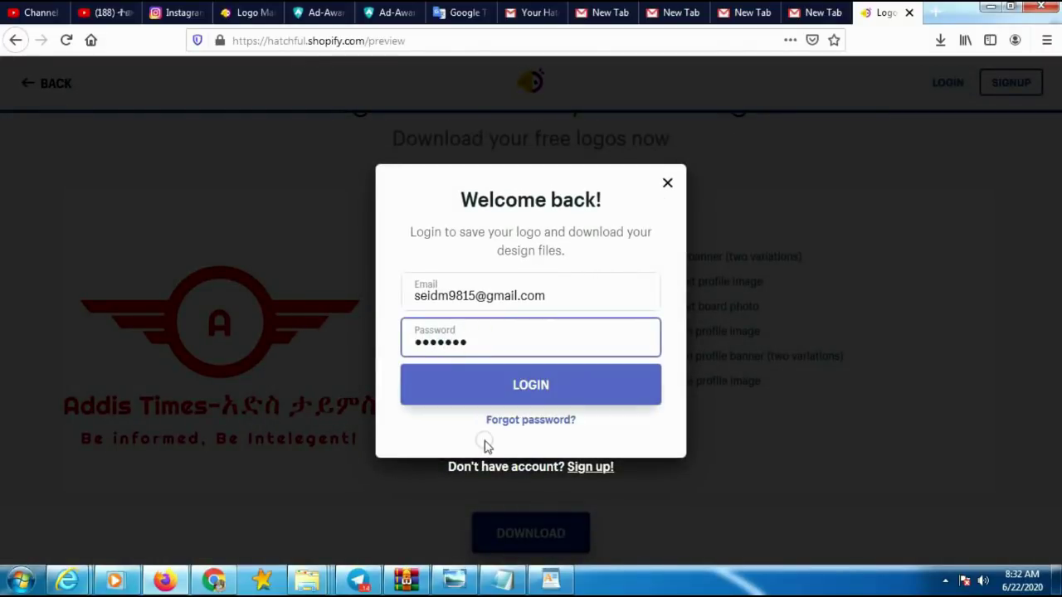
pyautogui.click(545, 394)
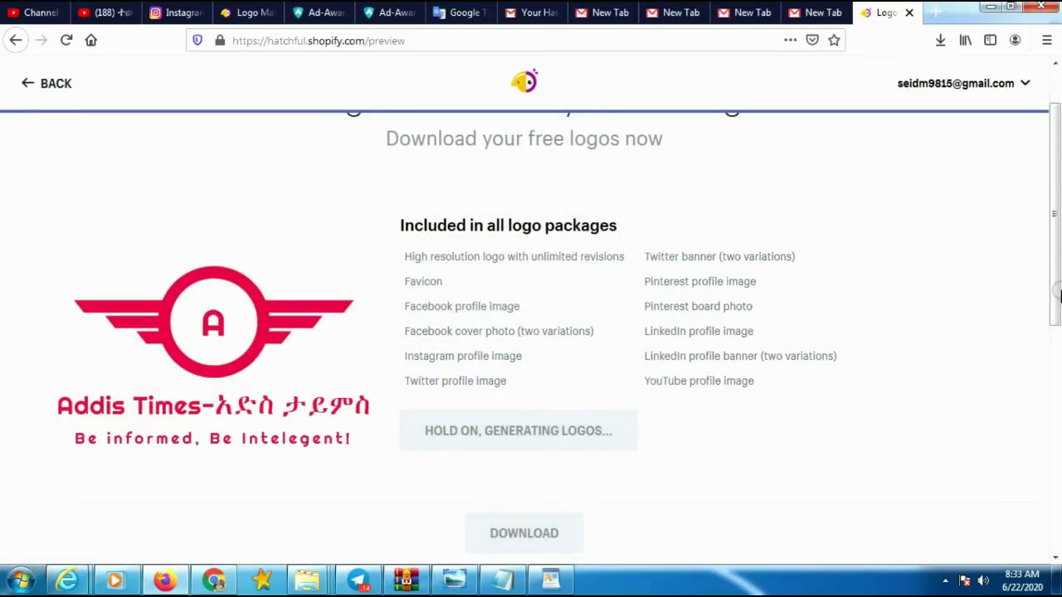
# Step: Read the Your logos confirmation that the logo package and design files were e-mailed
pyautogui.scroll(-3, 1057, 307)
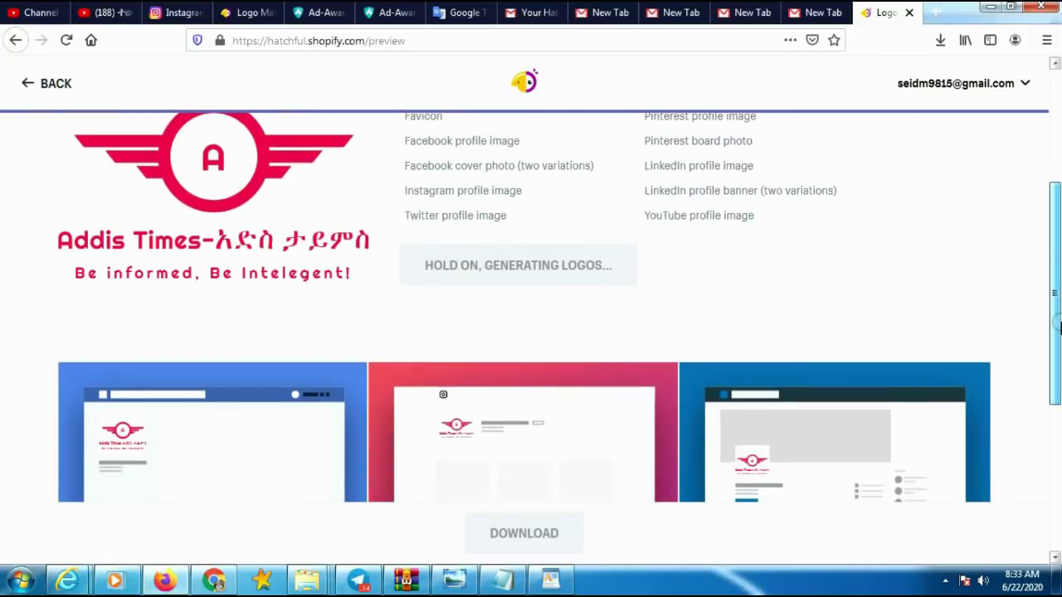
pyautogui.moveTo(1057, 328); pyautogui.dragTo(1056, 539)
pyautogui.scroll(7, 726, 467)
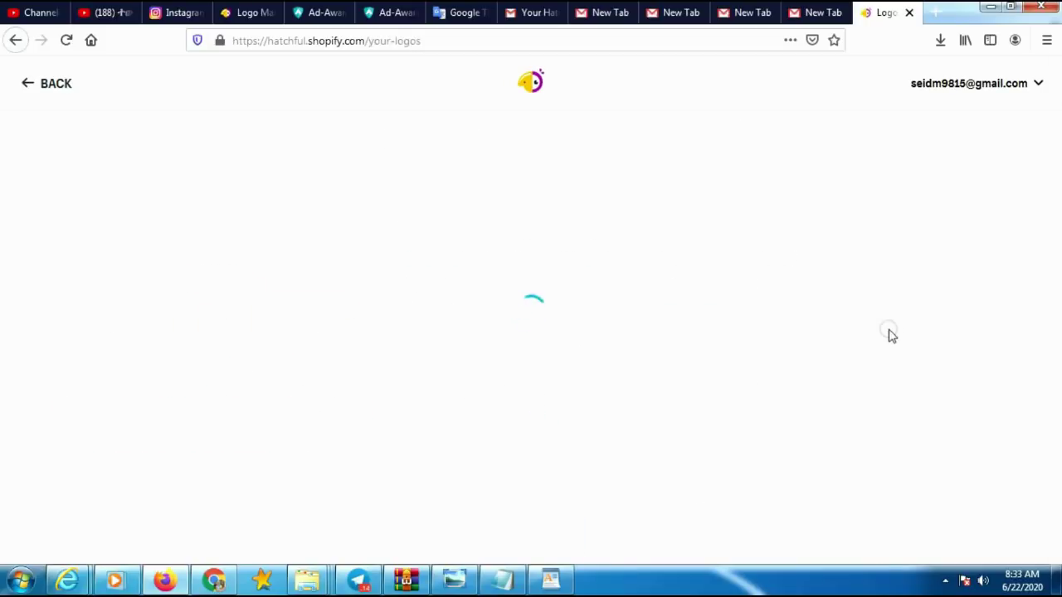
pyautogui.moveTo(184, 239); pyautogui.dragTo(626, 250)
pyautogui.click(663, 241)
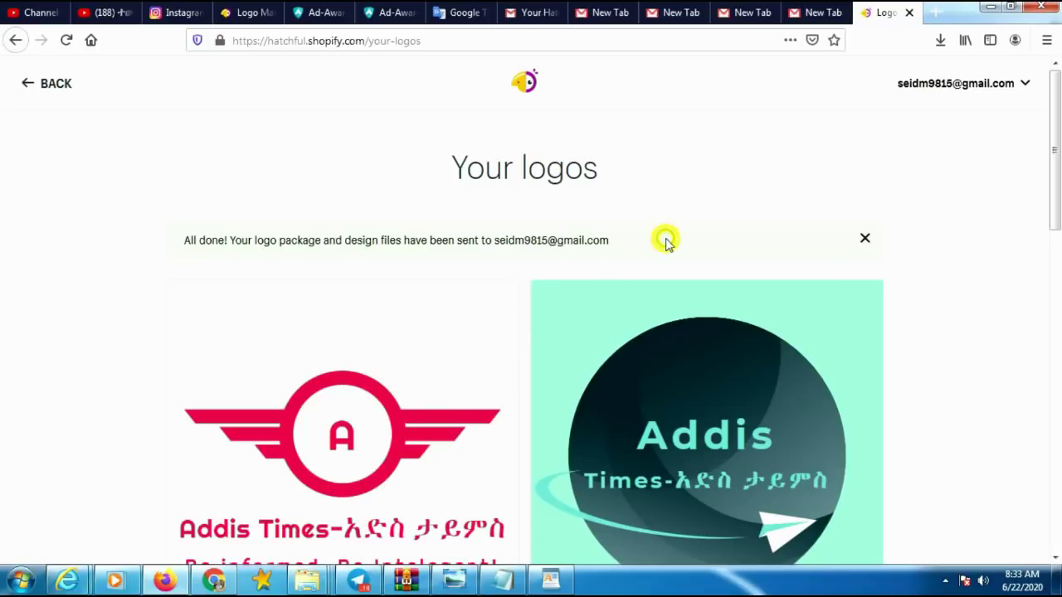
pyautogui.moveTo(189, 241); pyautogui.dragTo(675, 249)
pyautogui.click(775, 246)
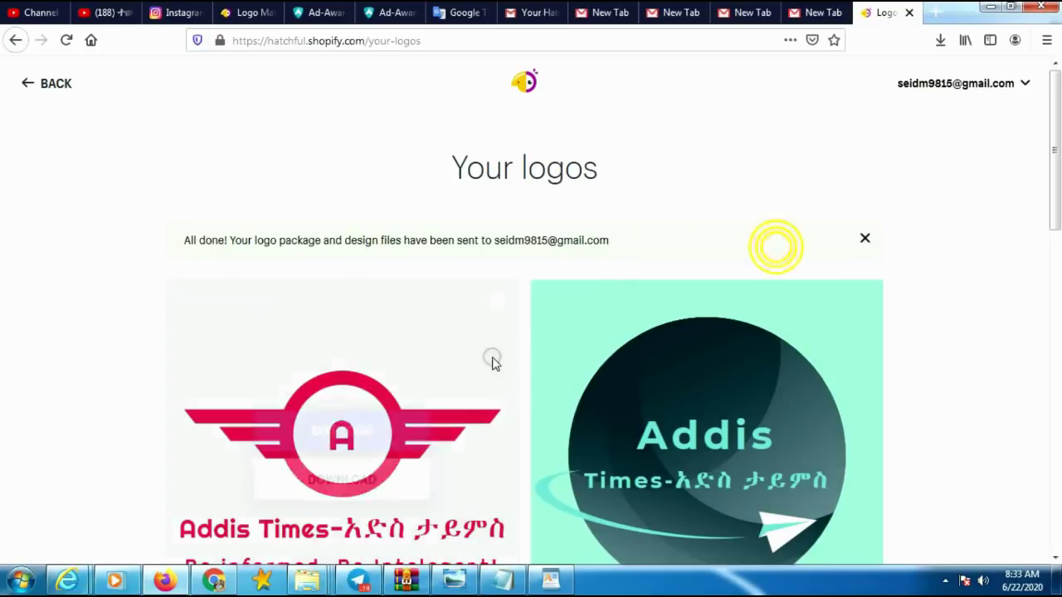
# Step: Scroll through the saved logos, then switch to the Hatchful e-mail in the mail tab
pyautogui.scroll(-2, 1054, 249)
pyautogui.scroll(-4, 1059, 264)
pyautogui.scroll(4, 1059, 258)
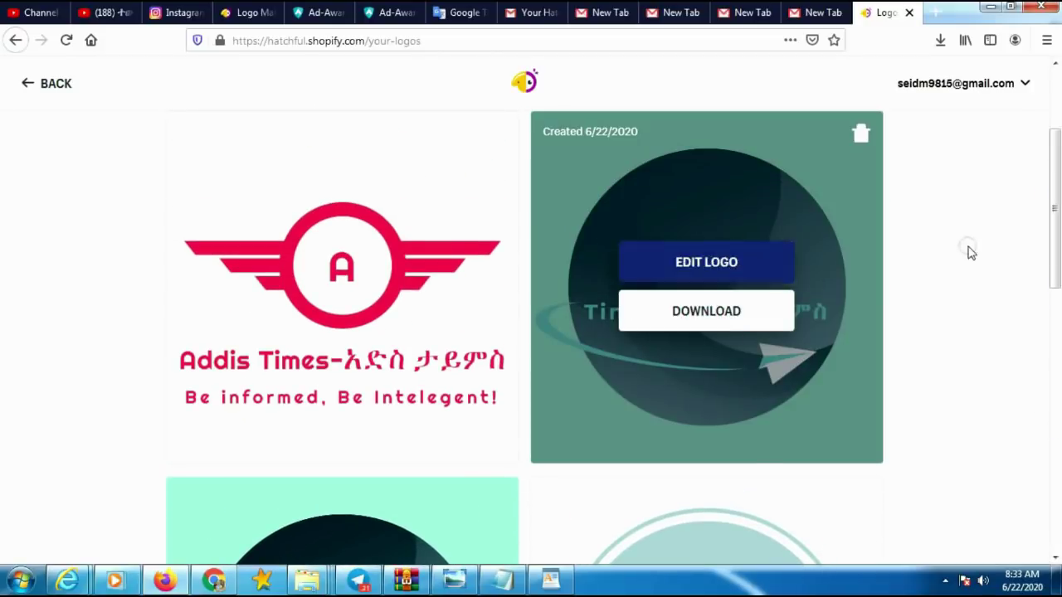
pyautogui.scroll(-1, 1059, 253)
pyautogui.moveTo(1059, 253); pyautogui.dragTo(943, 265)
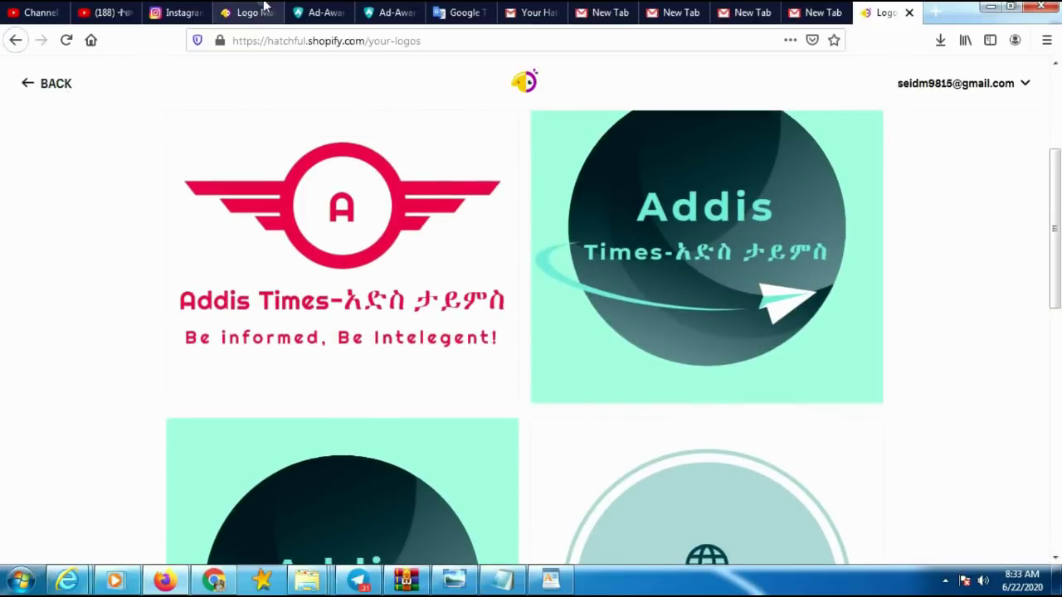
pyautogui.click(560, 10)
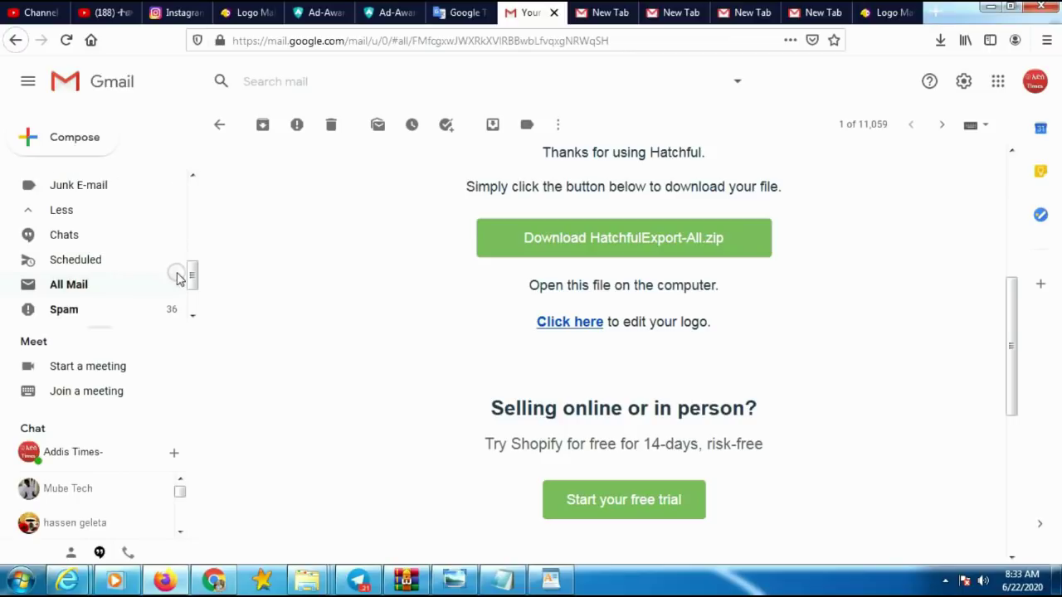
pyautogui.moveTo(190, 268); pyautogui.dragTo(142, 194)
pyautogui.click(64, 181)
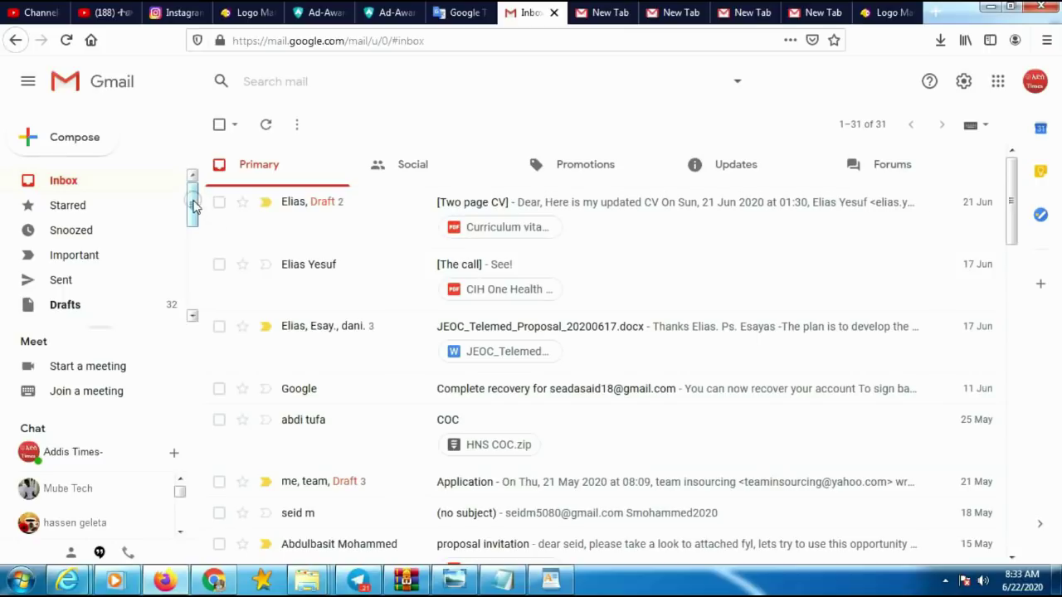
pyautogui.moveTo(192, 207); pyautogui.dragTo(194, 274)
pyautogui.click(97, 314)
pyautogui.click(66, 282)
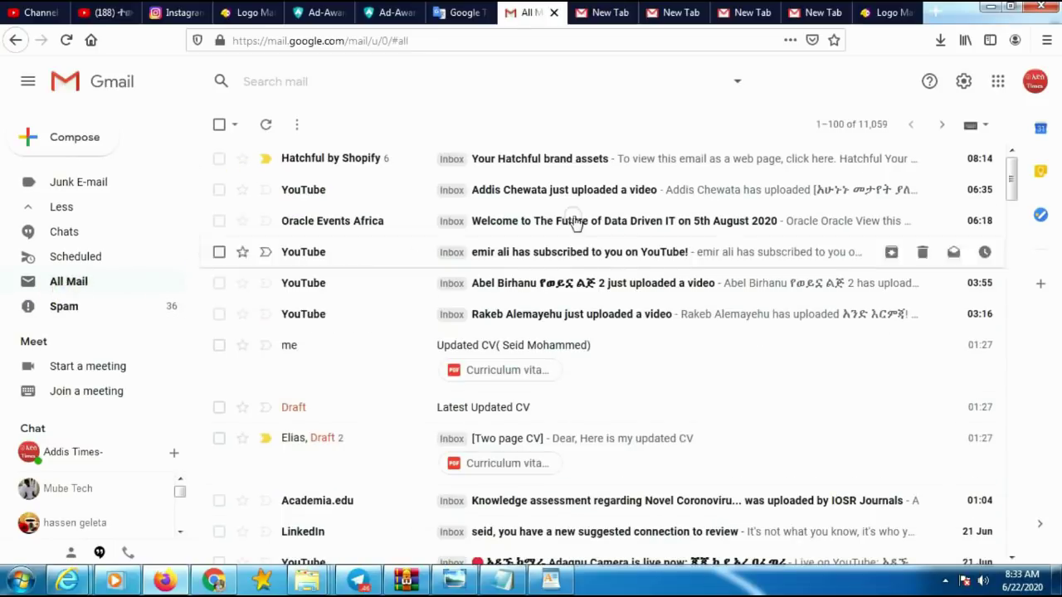
pyautogui.click(510, 165)
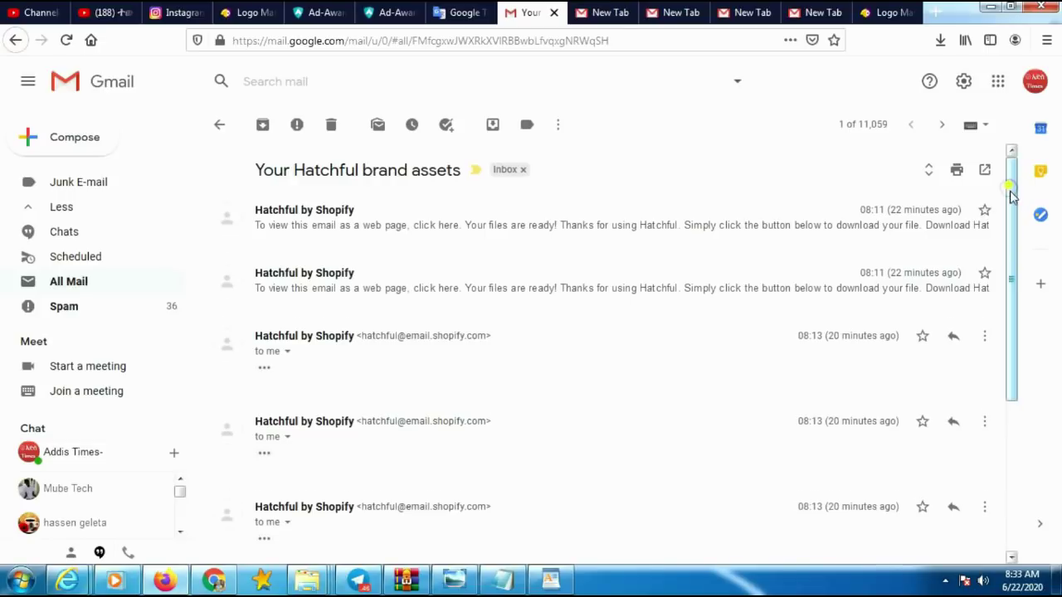
pyautogui.moveTo(1011, 196); pyautogui.dragTo(1013, 365)
pyautogui.moveTo(1011, 408); pyautogui.dragTo(1012, 182)
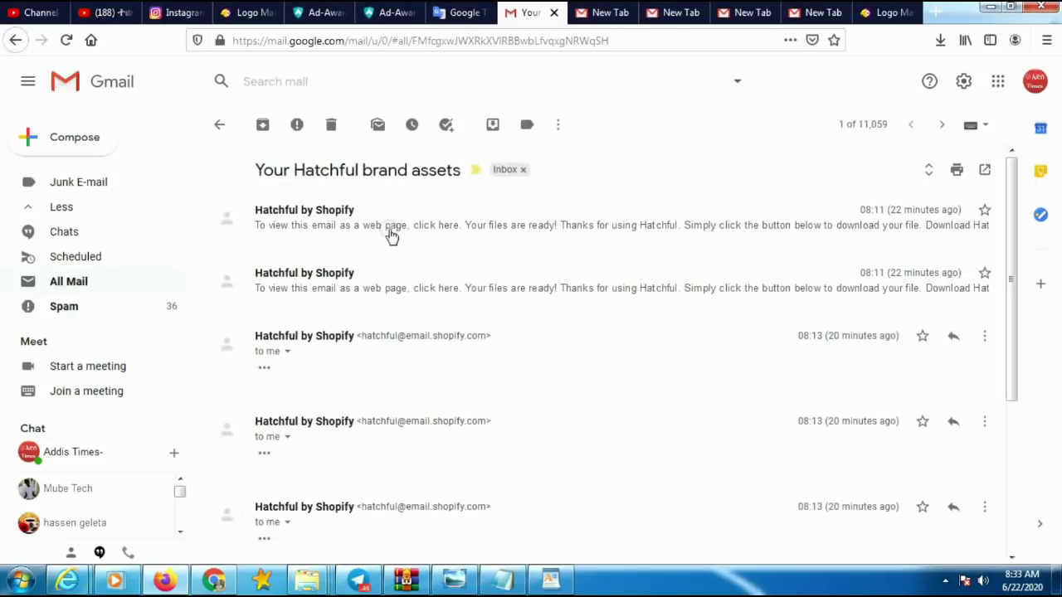
pyautogui.click(323, 209)
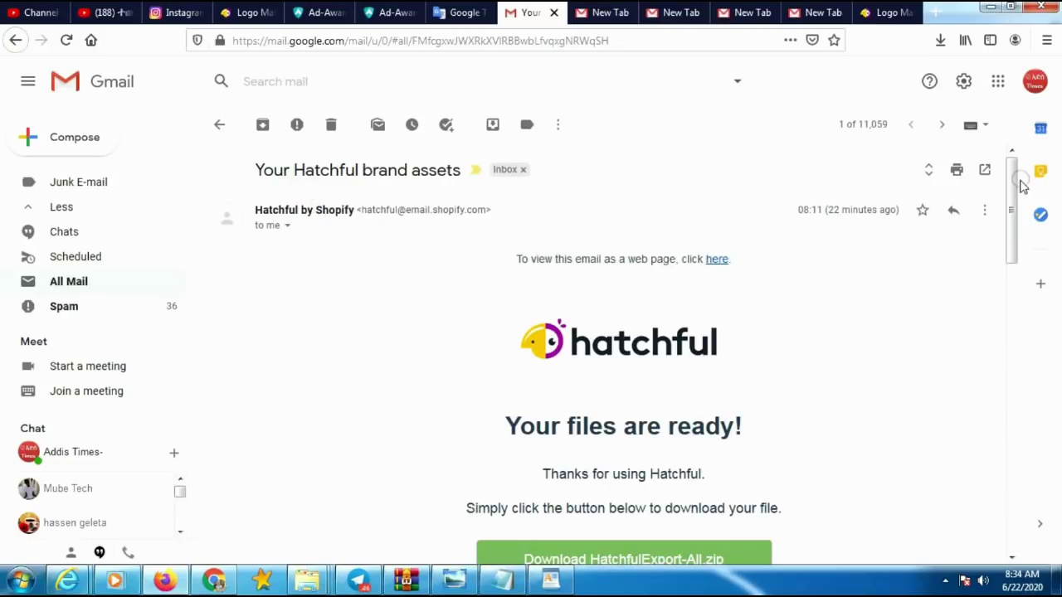
pyautogui.moveTo(1018, 182); pyautogui.dragTo(962, 288)
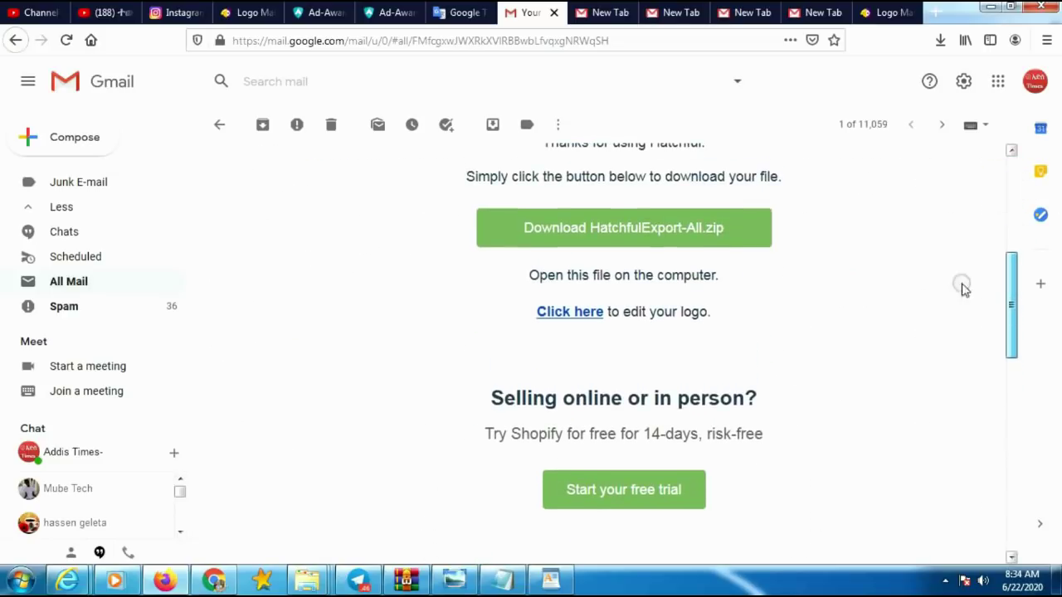
# Step: Download HatchfulExport-All_4.zip (821 KB) with IDM, overwriting the duplicate, and open its folder
pyautogui.click(619, 234)
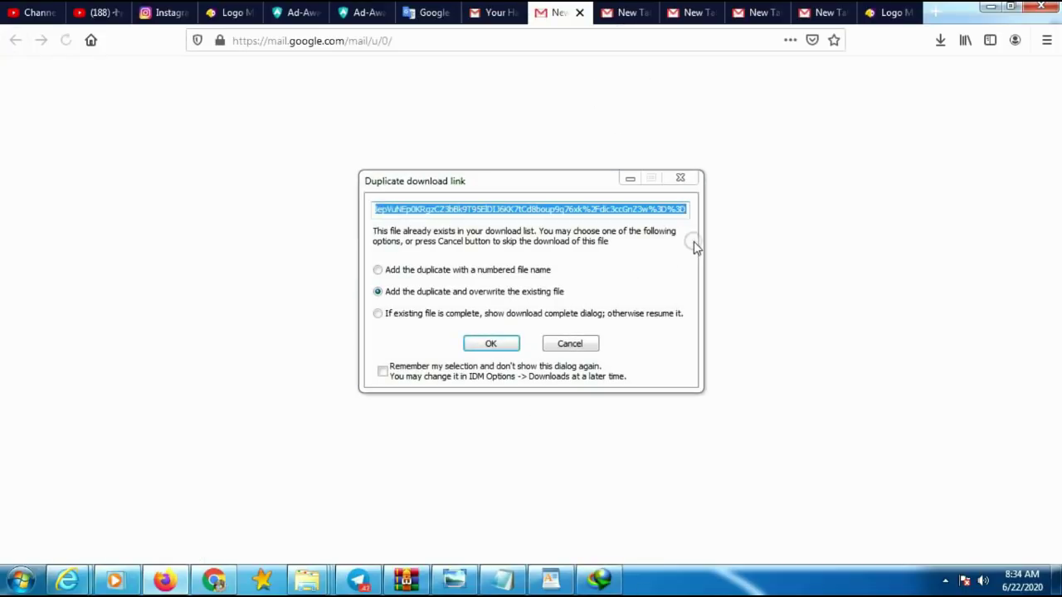
pyautogui.click(492, 343)
pyautogui.click(546, 357)
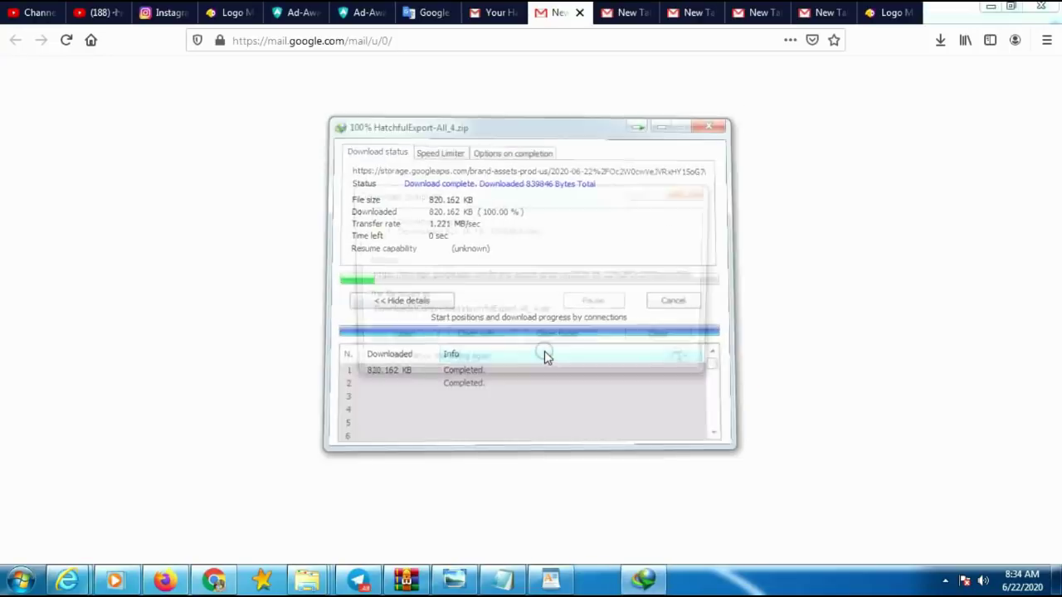
pyautogui.click(554, 337)
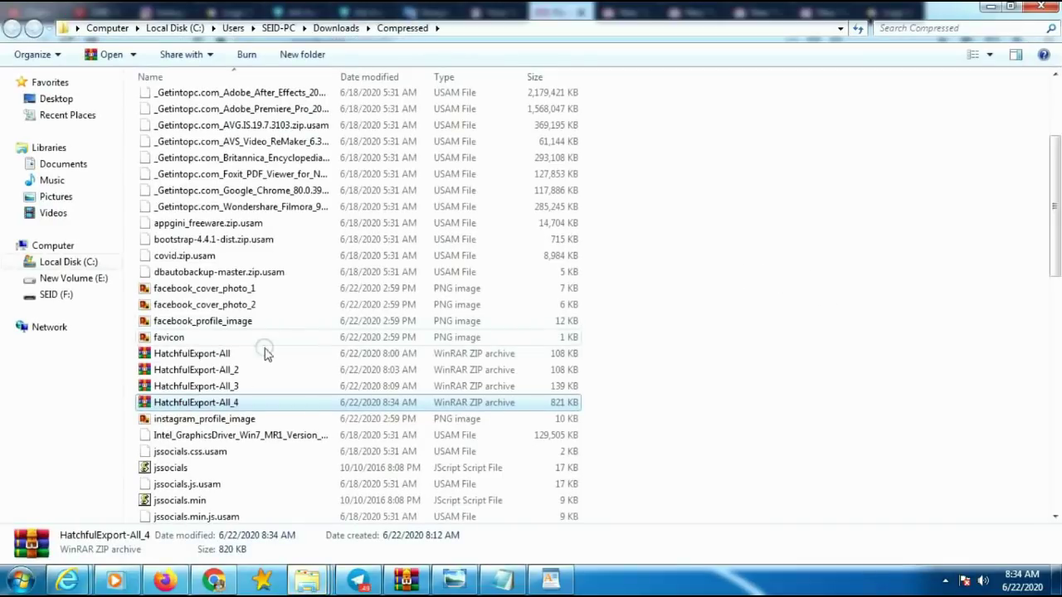
pyautogui.click(218, 404)
pyautogui.doubleClick(218, 404)
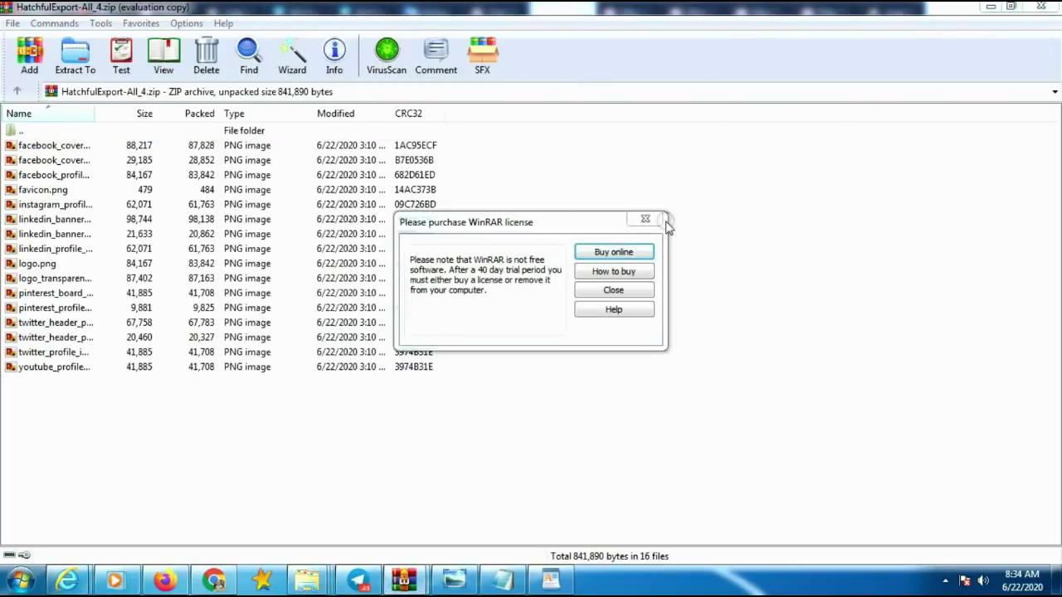
pyautogui.click(649, 220)
pyautogui.doubleClick(42, 146)
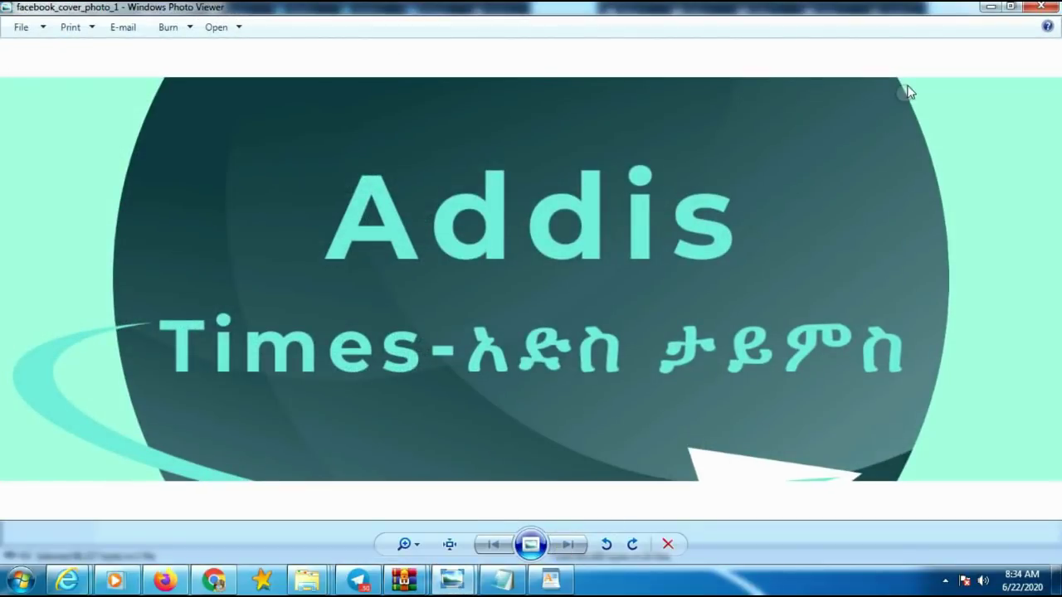
pyautogui.click(1040, 6)
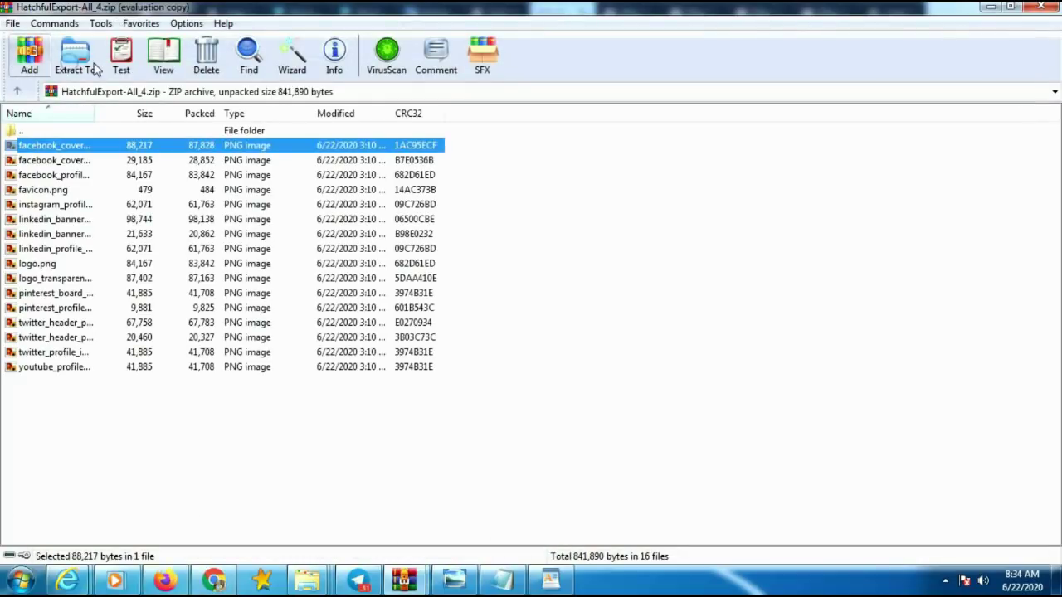
pyautogui.click(1040, 6)
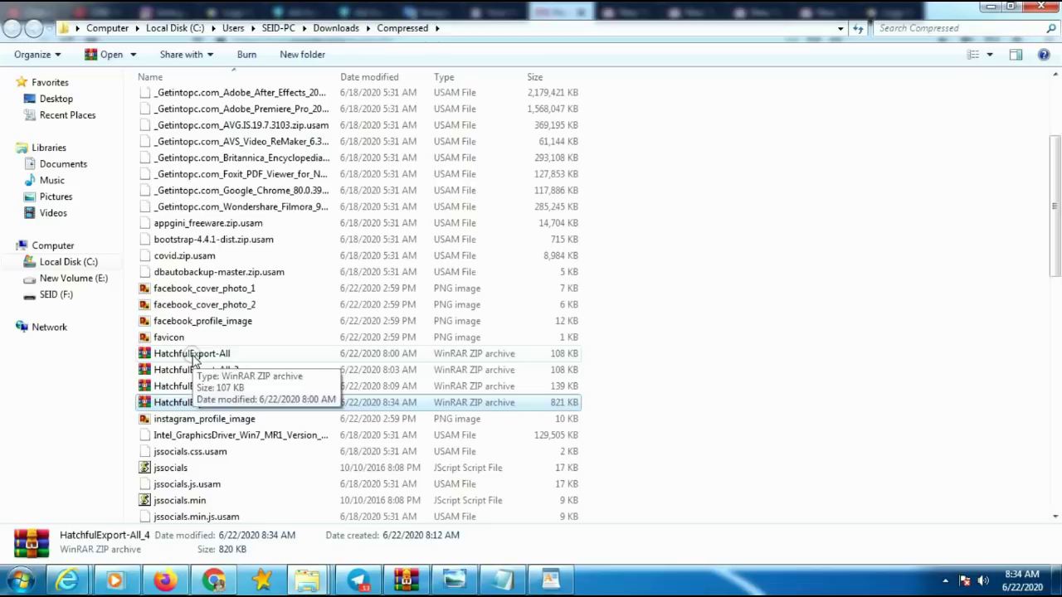
pyautogui.doubleClick(190, 354)
pyautogui.click(41, 147)
pyautogui.doubleClick(42, 147)
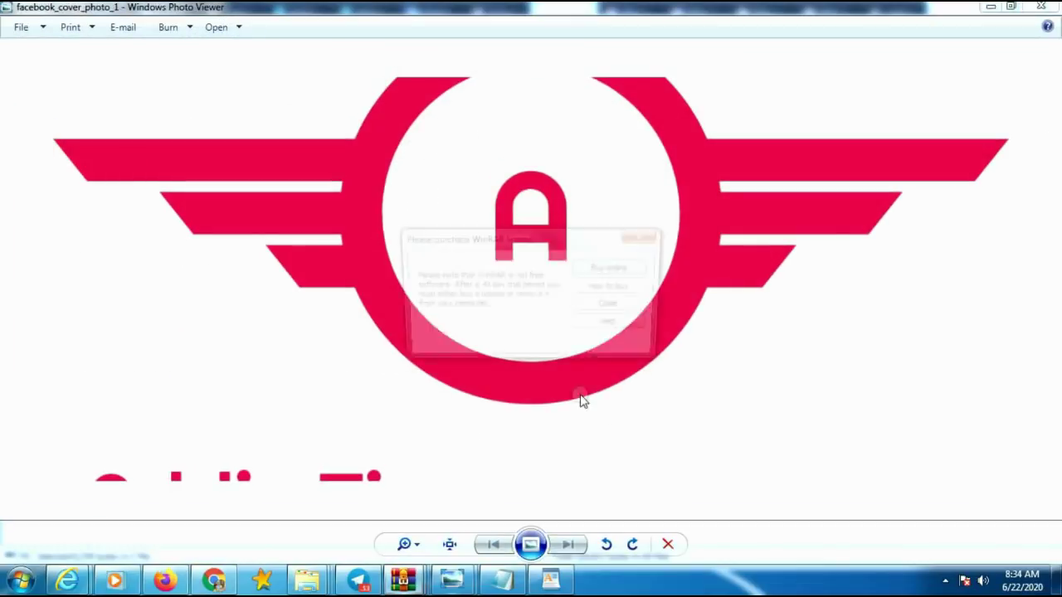
pyautogui.click(646, 241)
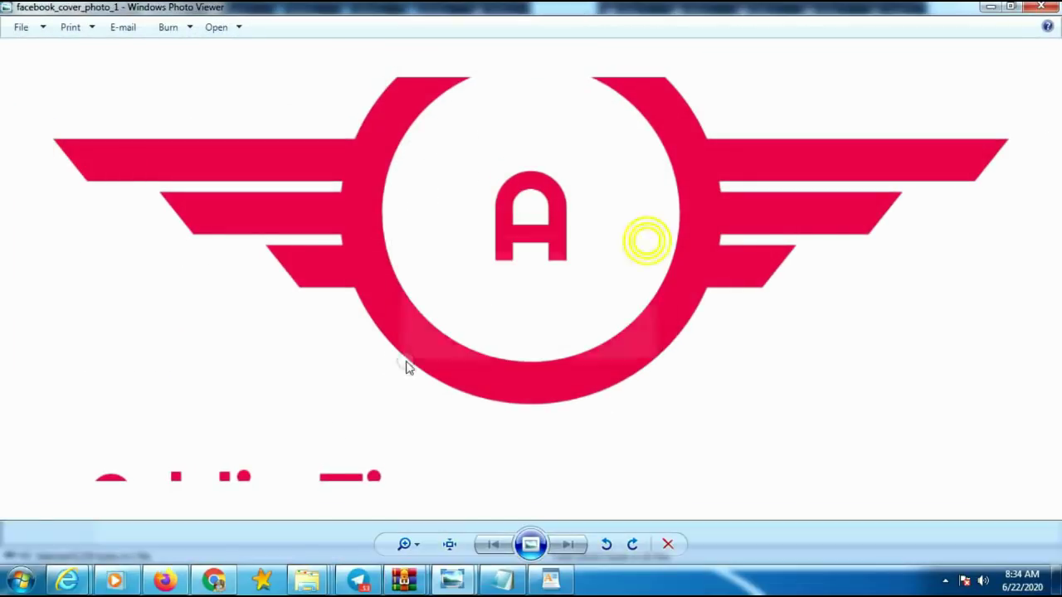
pyautogui.click(404, 544)
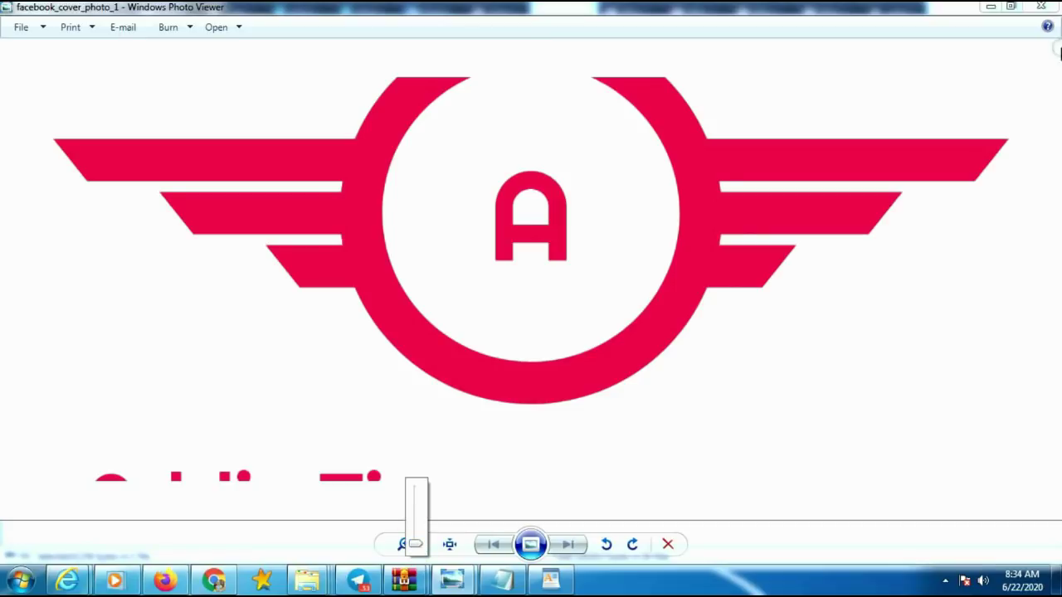
pyautogui.click(1040, 7)
pyautogui.doubleClick(42, 163)
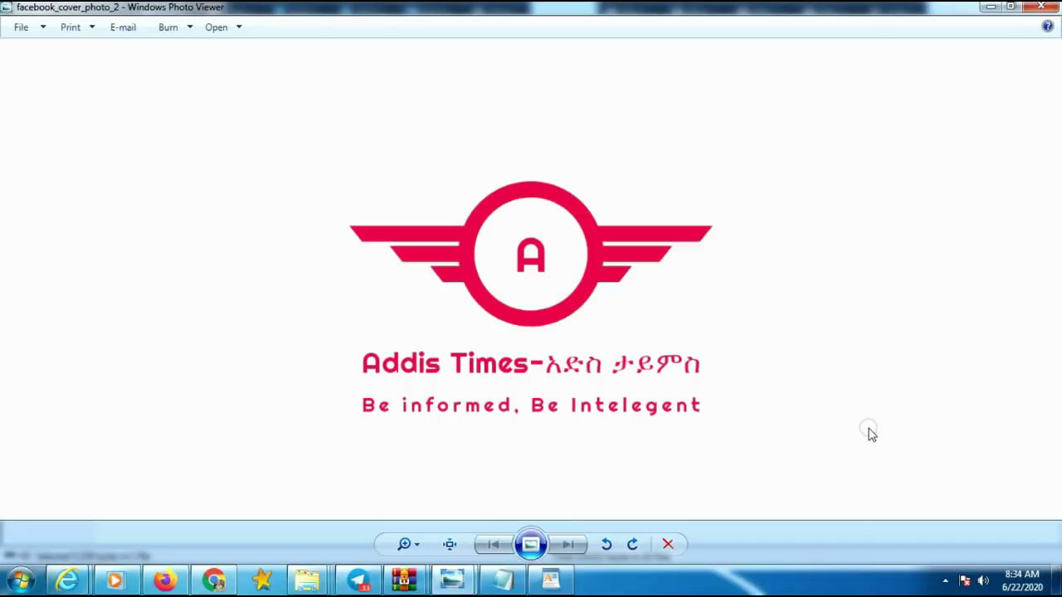
pyautogui.click(1041, 7)
pyautogui.doubleClick(30, 107)
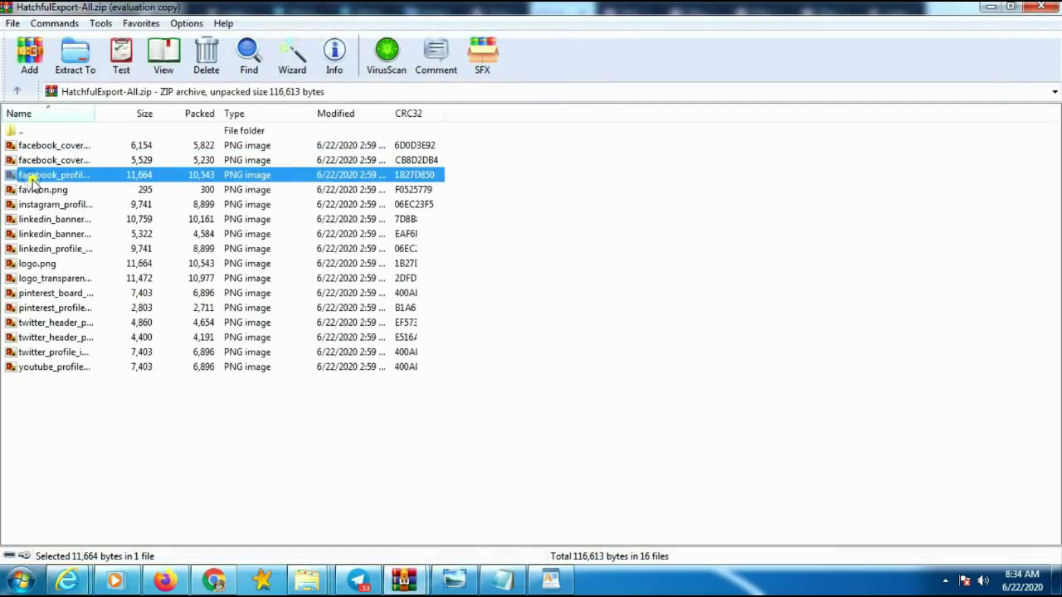
pyautogui.click(1041, 7)
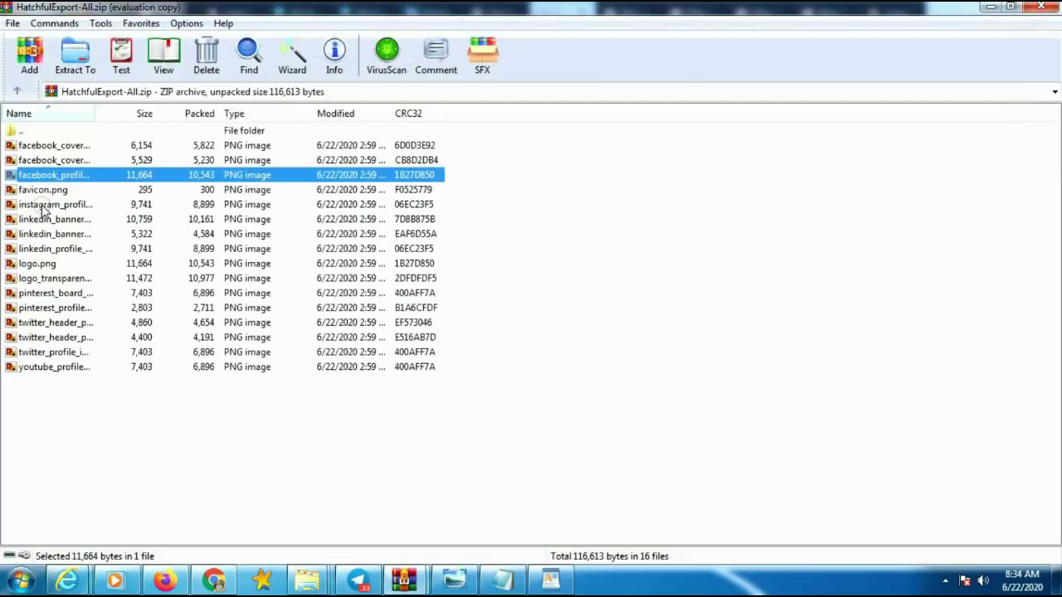
pyautogui.doubleClick(30, 190)
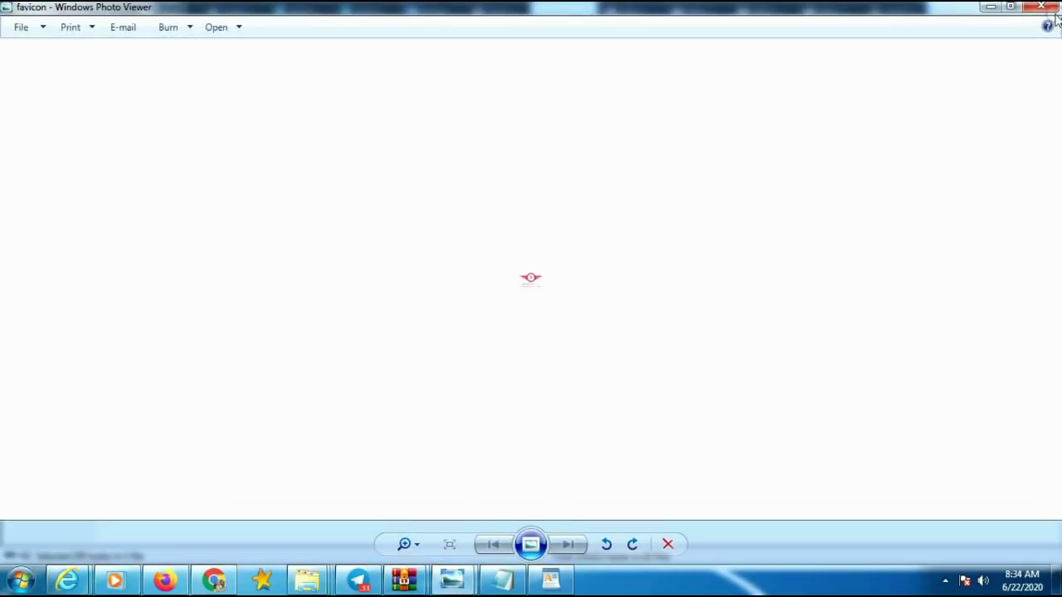
pyautogui.click(1042, 7)
pyautogui.doubleClick(38, 207)
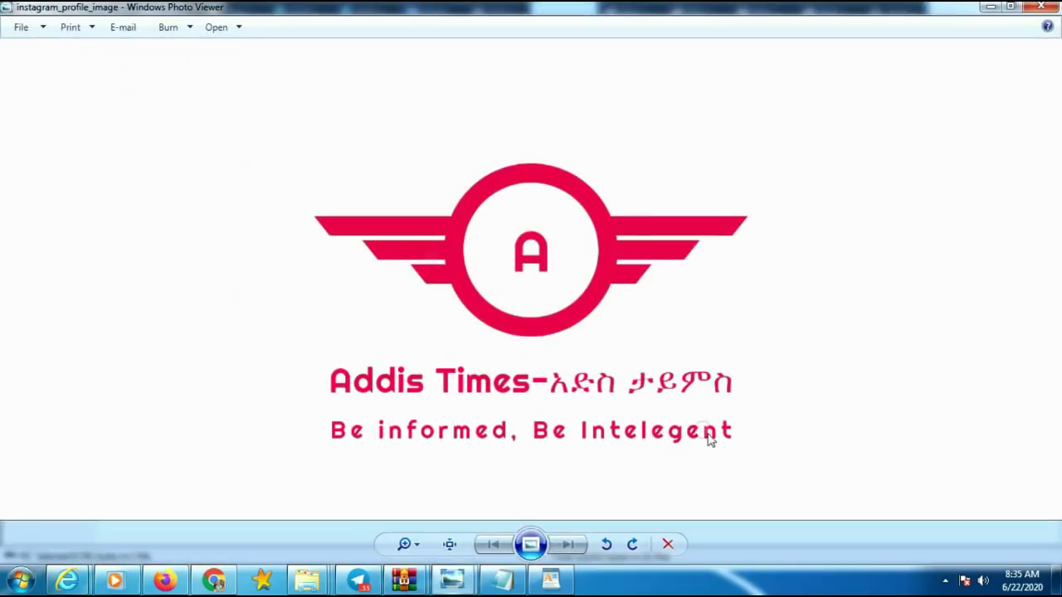
pyautogui.click(1043, 6)
pyautogui.doubleClick(53, 221)
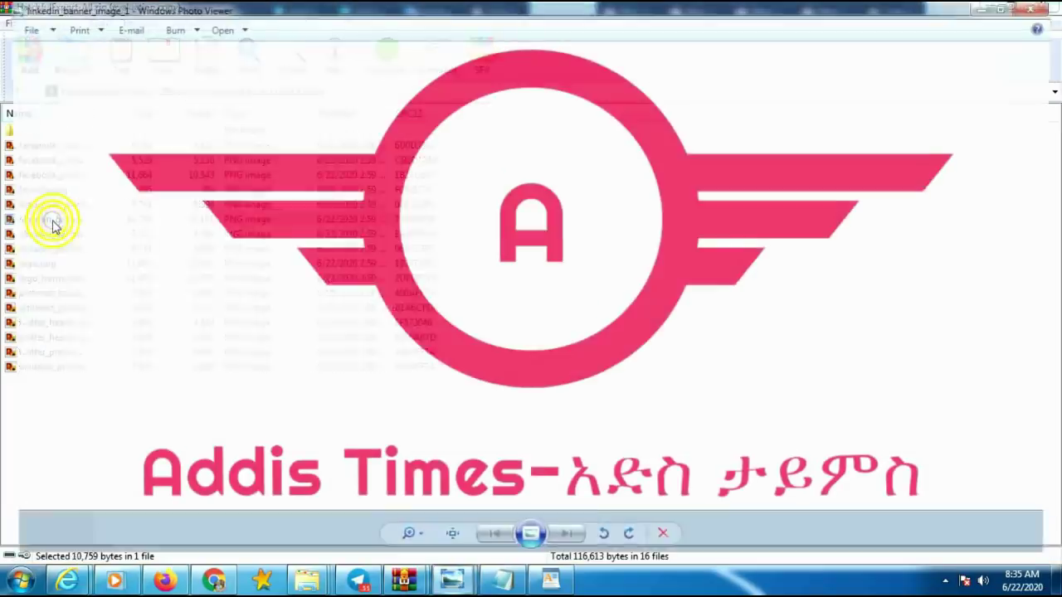
pyautogui.click(1041, 7)
pyautogui.doubleClick(54, 235)
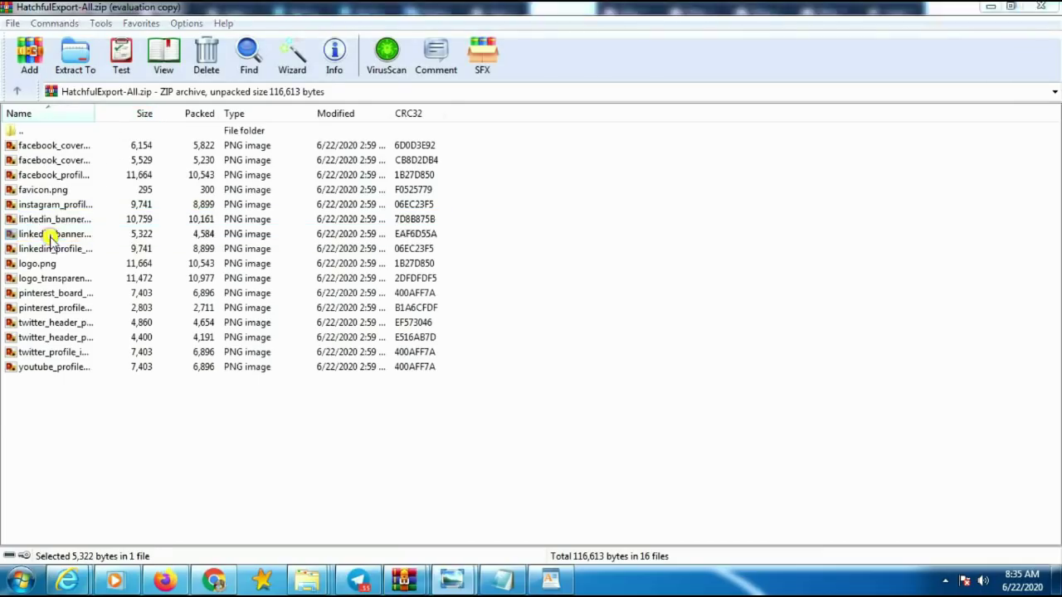
pyautogui.click(1042, 7)
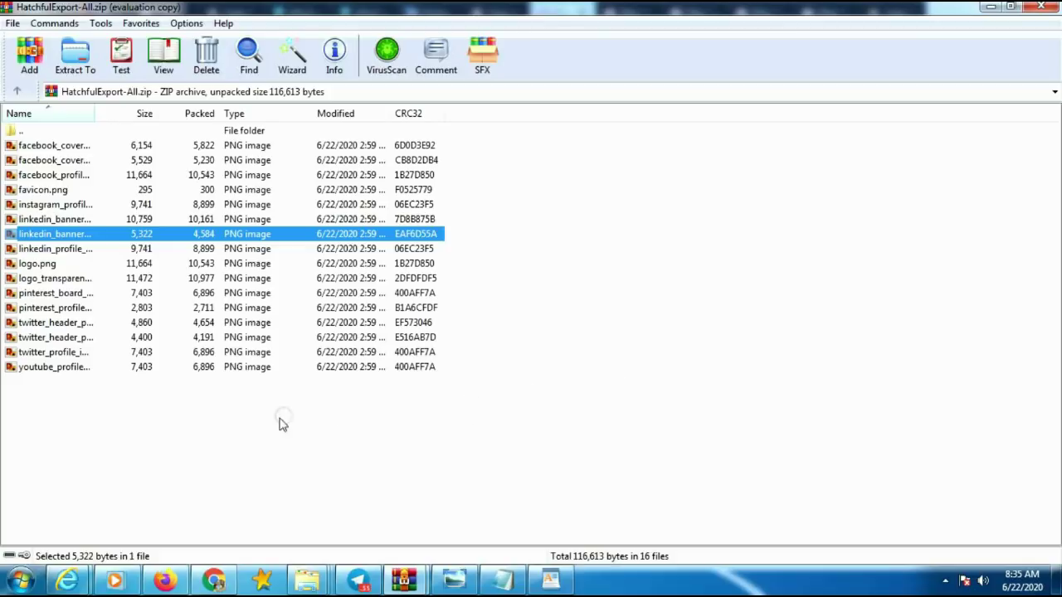
pyautogui.doubleClick(46, 367)
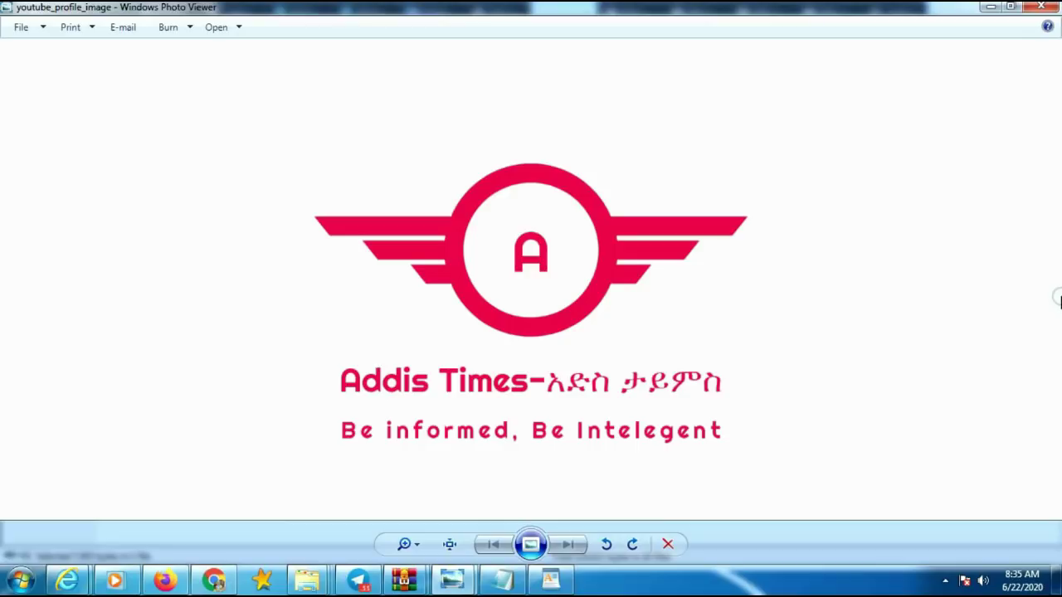
pyautogui.click(1053, 7)
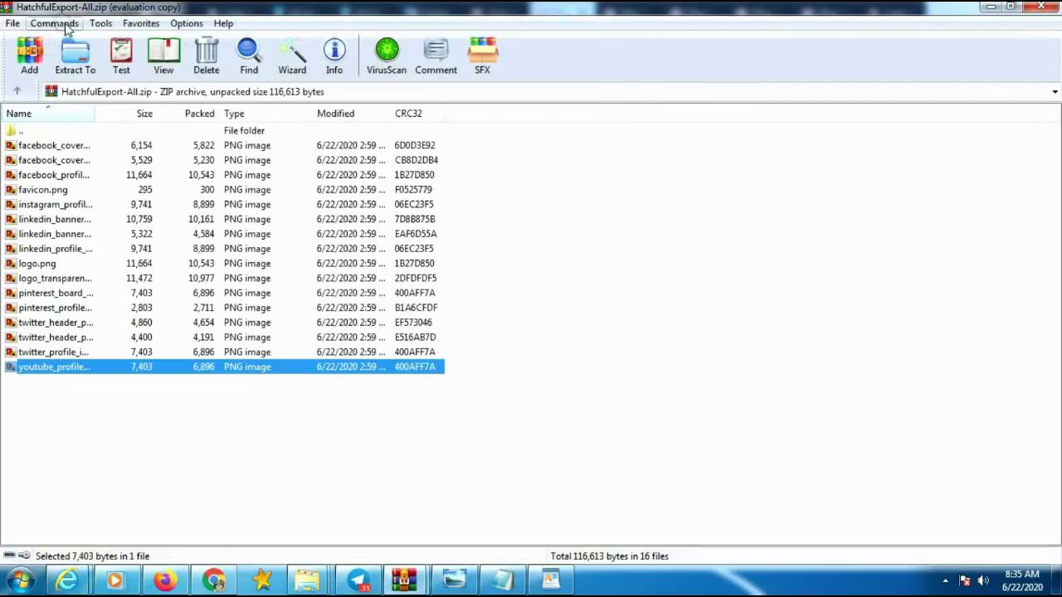
pyautogui.click(1044, 6)
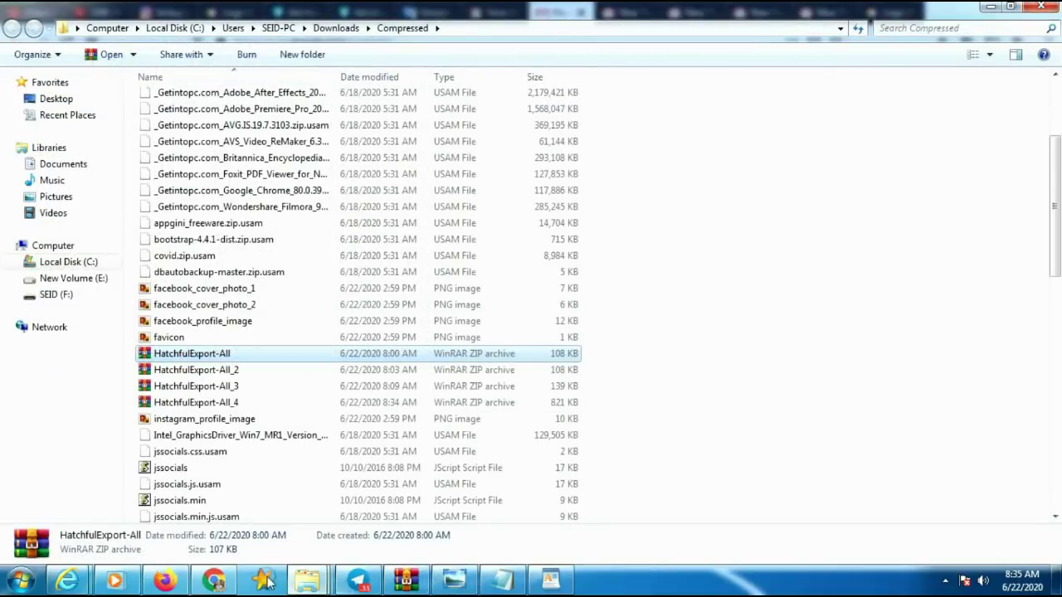
# Step: Return to the Hatchful Your logos page in Firefox and stop the screen recorder
pyautogui.click(187, 582)
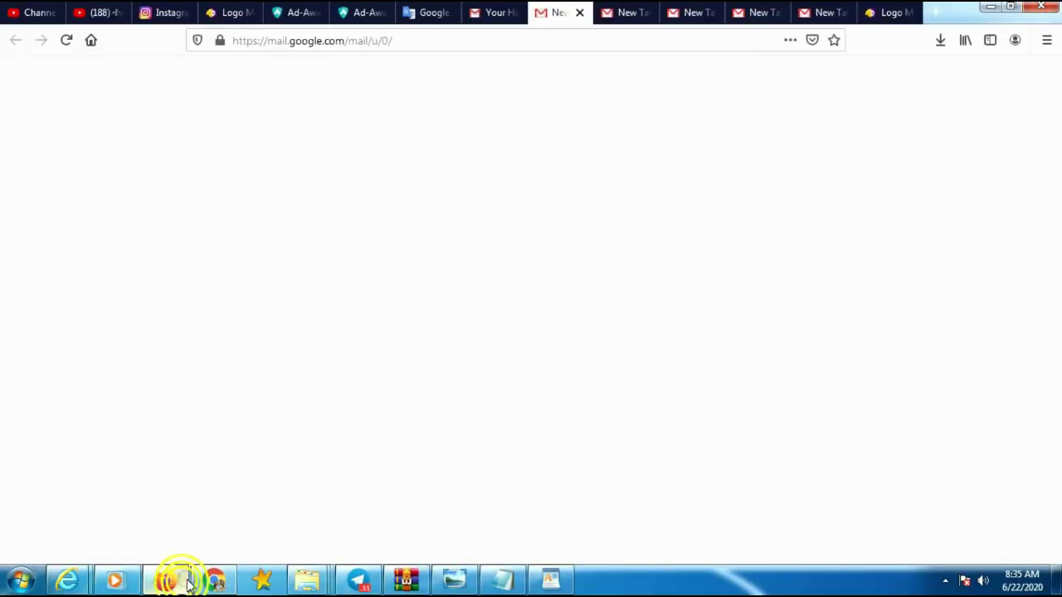
pyautogui.click(888, 10)
pyautogui.moveTo(1058, 294); pyautogui.dragTo(945, 572)
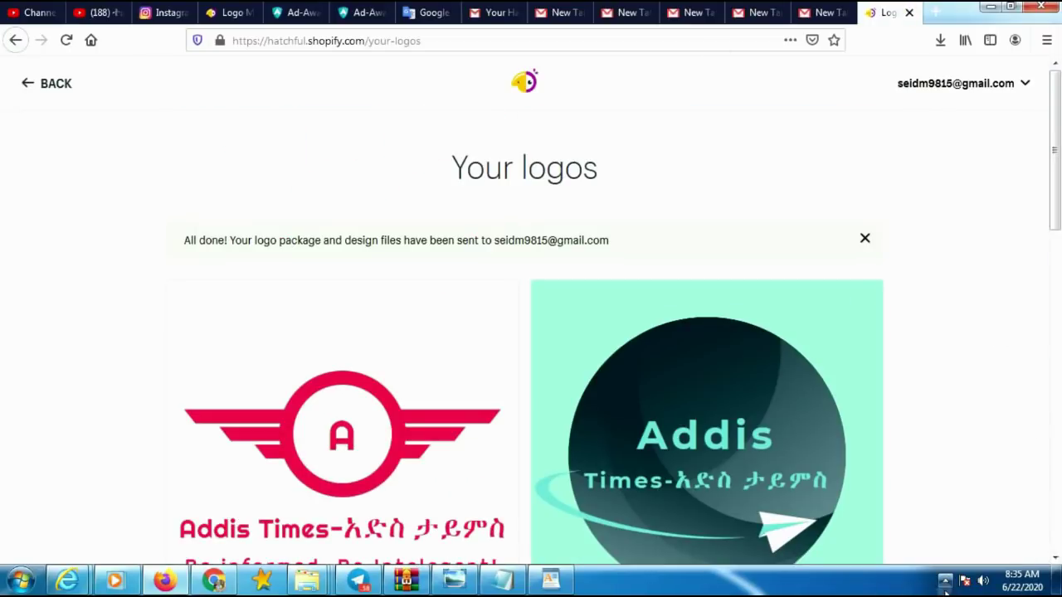
pyautogui.click(945, 581)
pyautogui.rightClick(945, 501)
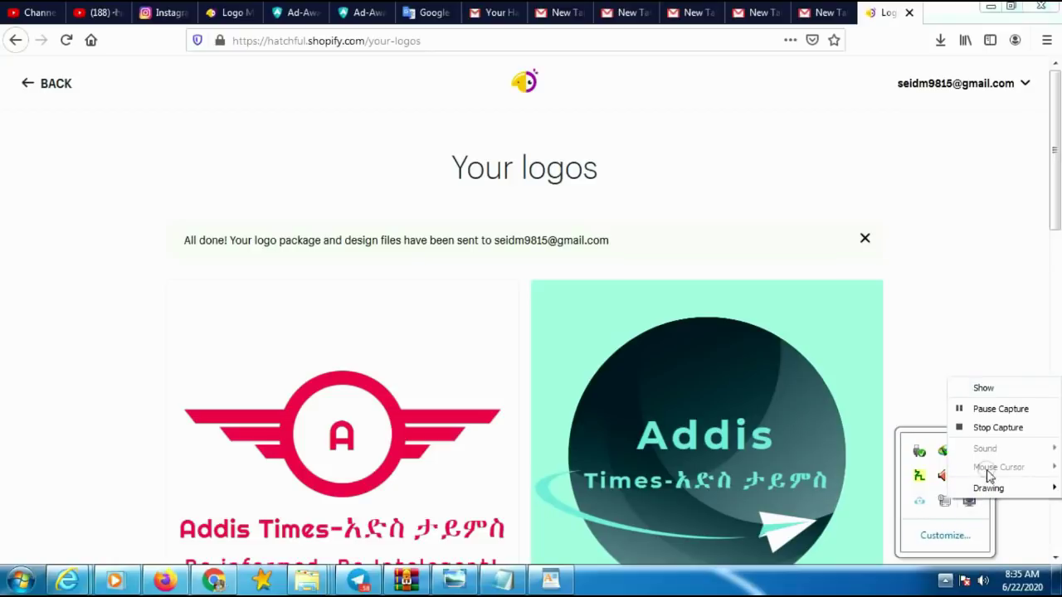
pyautogui.click(998, 426)
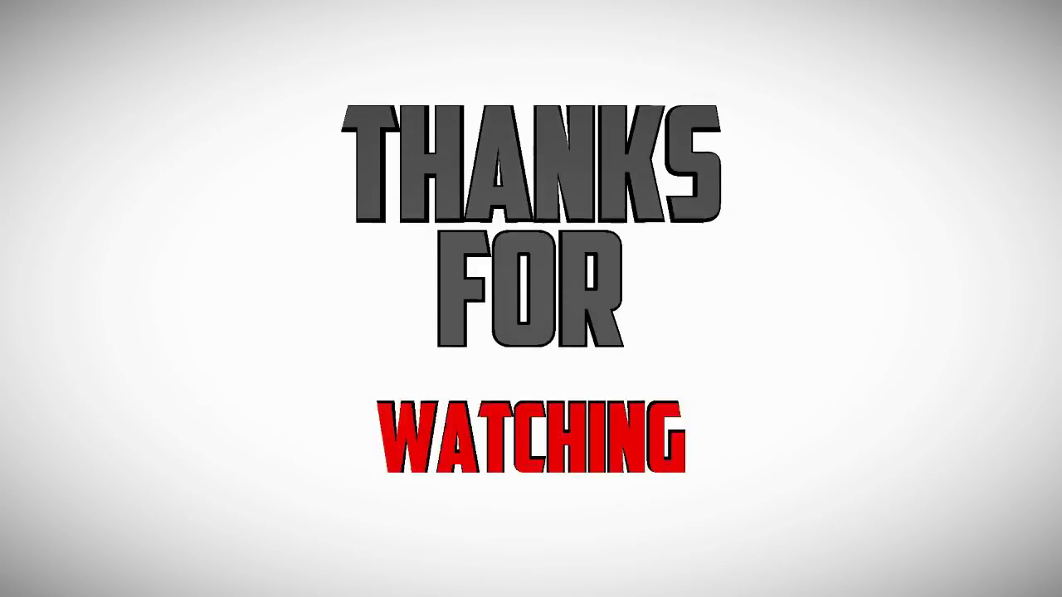